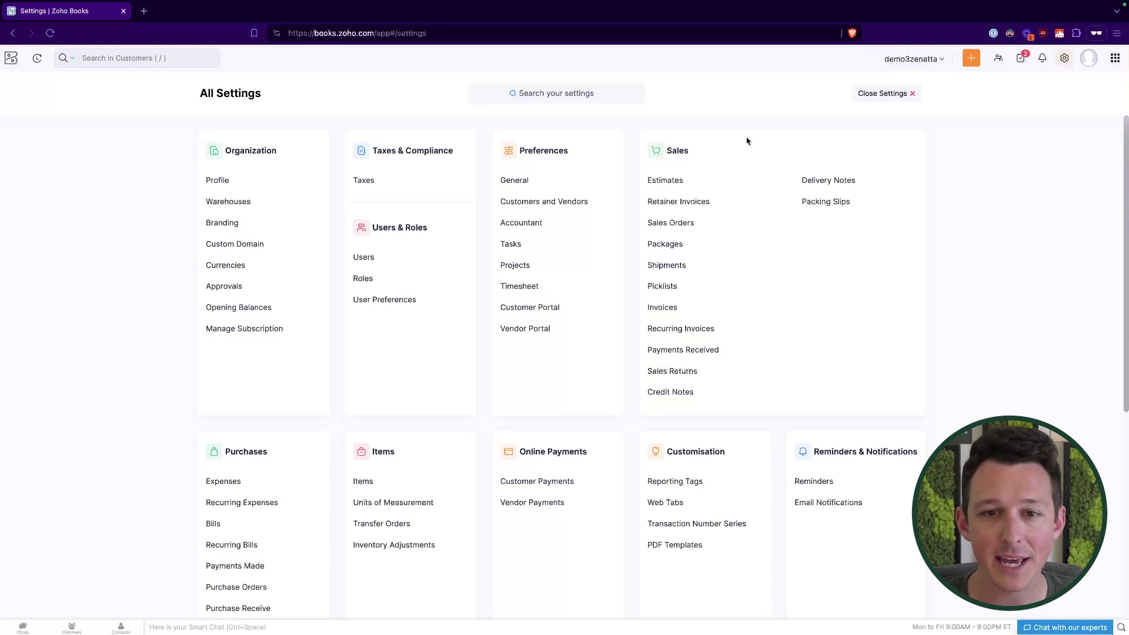
# Step: Open the PDF template settings
pyautogui.scroll(-3, 747, 141)
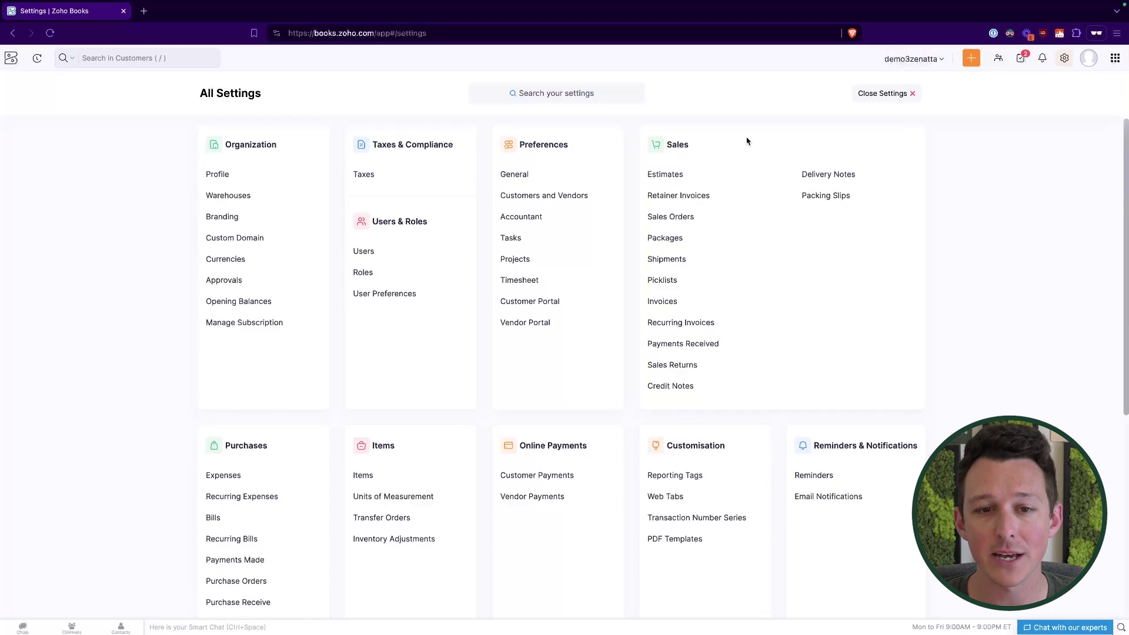
pyautogui.scroll(-2, 746, 335)
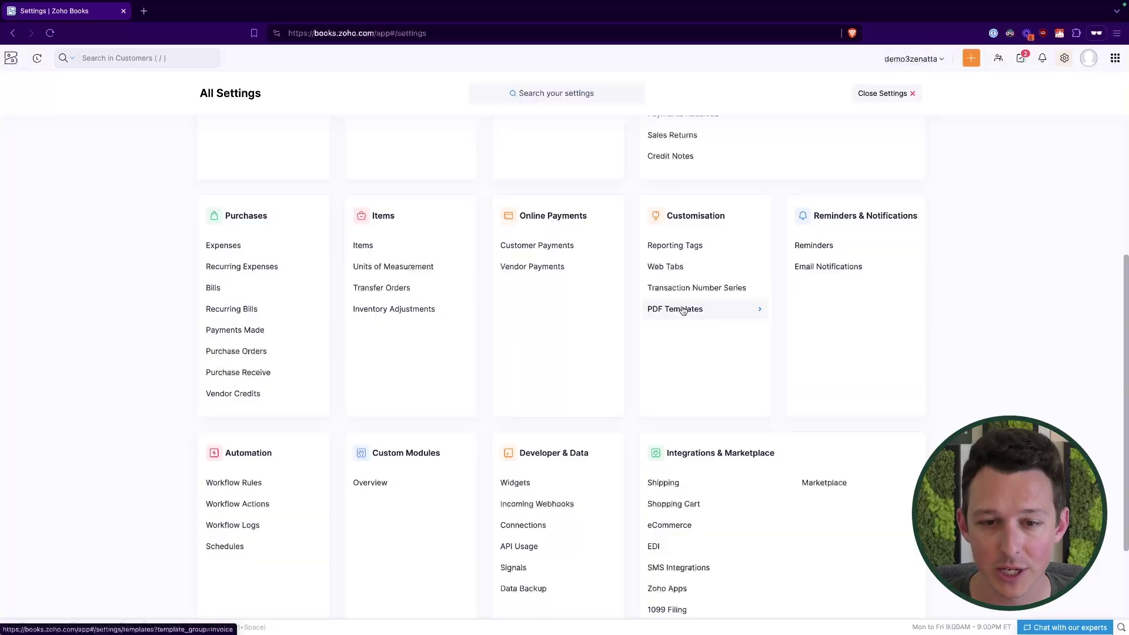
pyautogui.click(682, 311)
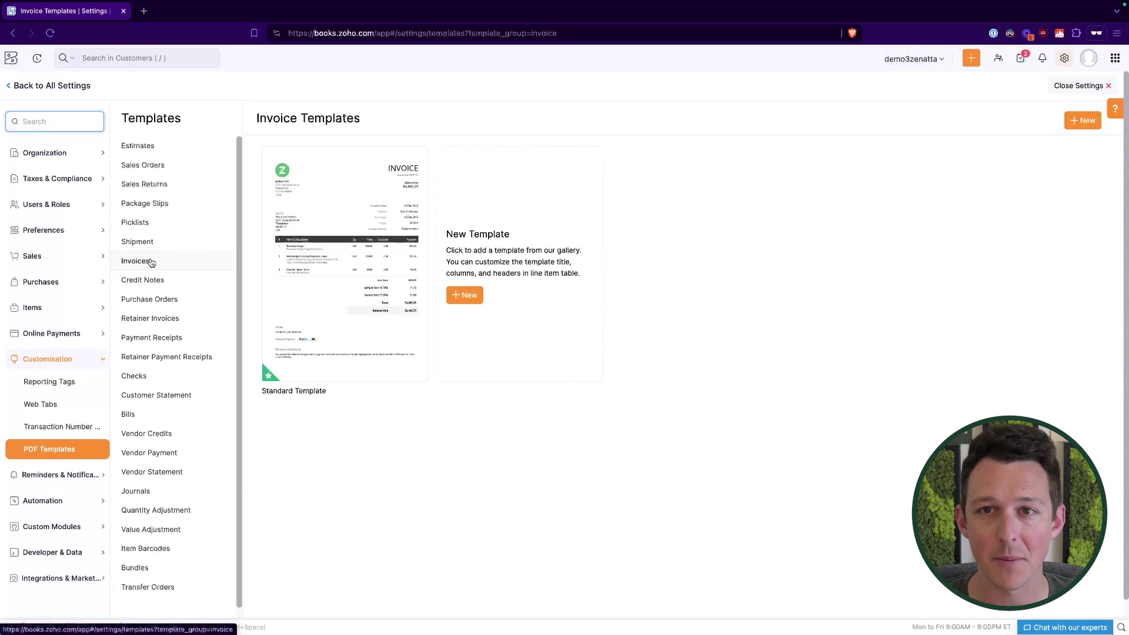
# Step: Browse the templates for estimates, sales orders, sales returns, package slips, picklists and shipments, ending on the invoice templates
pyautogui.click(150, 148)
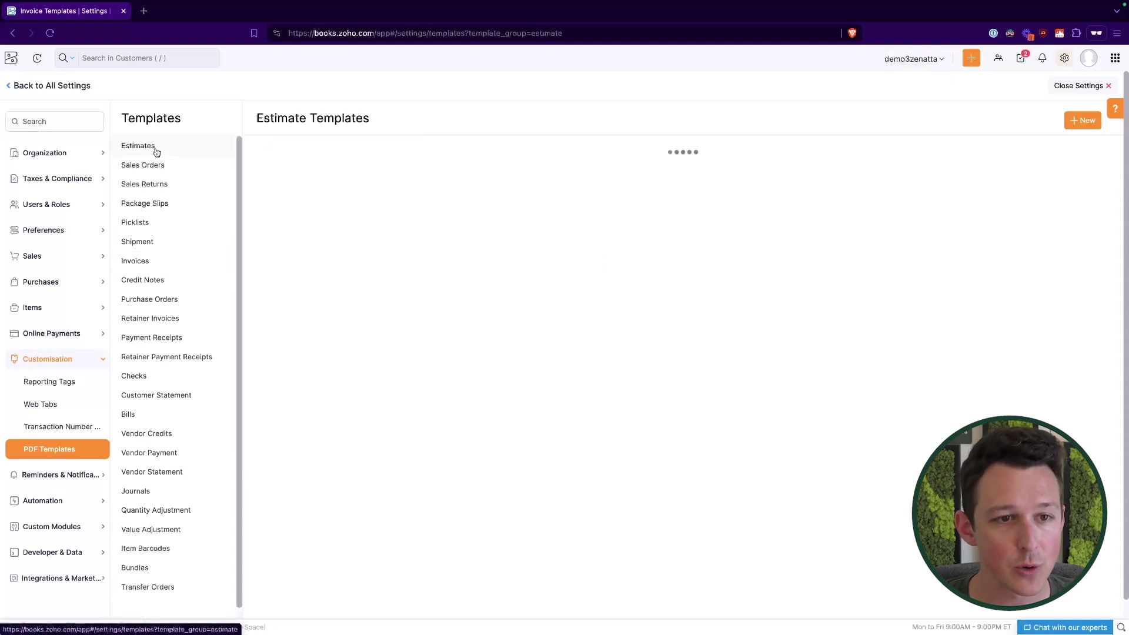
pyautogui.click(151, 169)
pyautogui.click(152, 185)
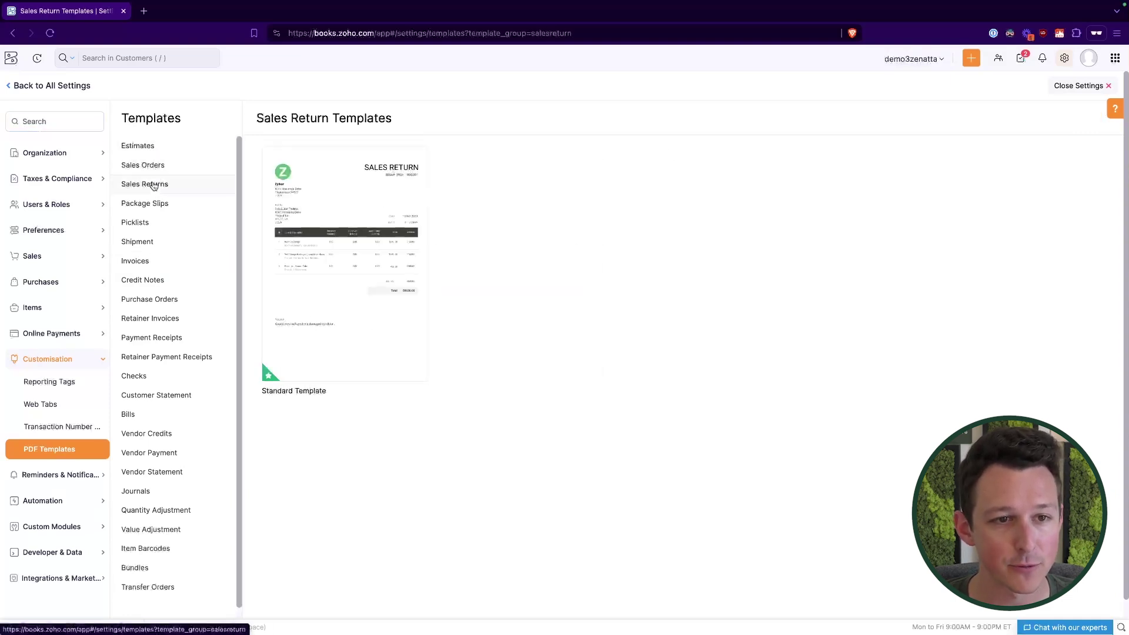
pyautogui.click(149, 207)
pyautogui.click(142, 225)
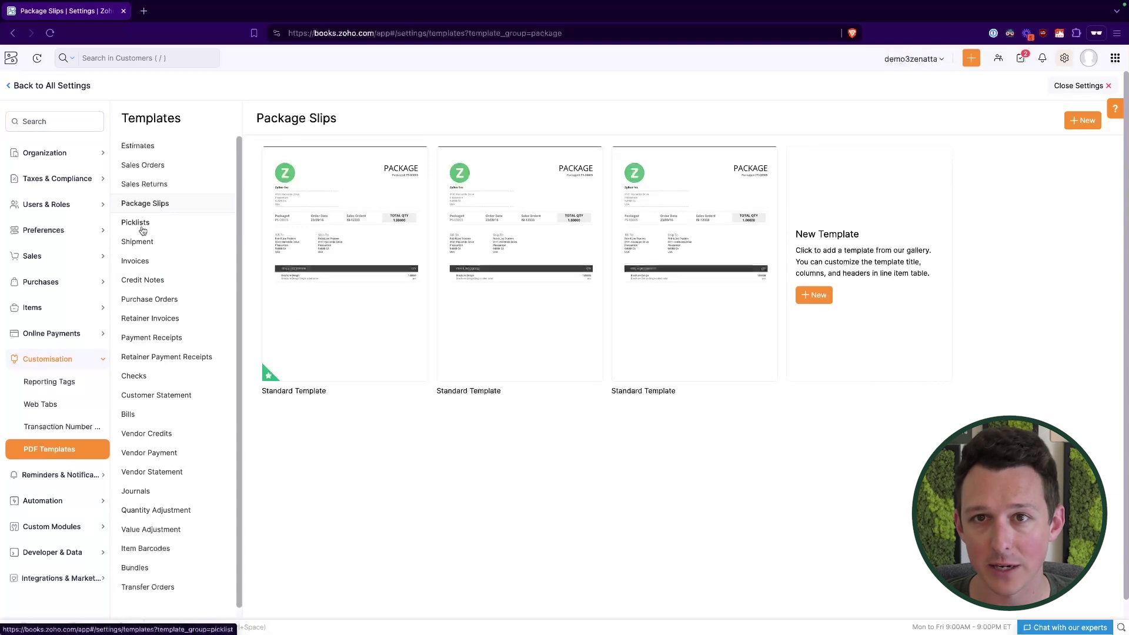
pyautogui.click(140, 246)
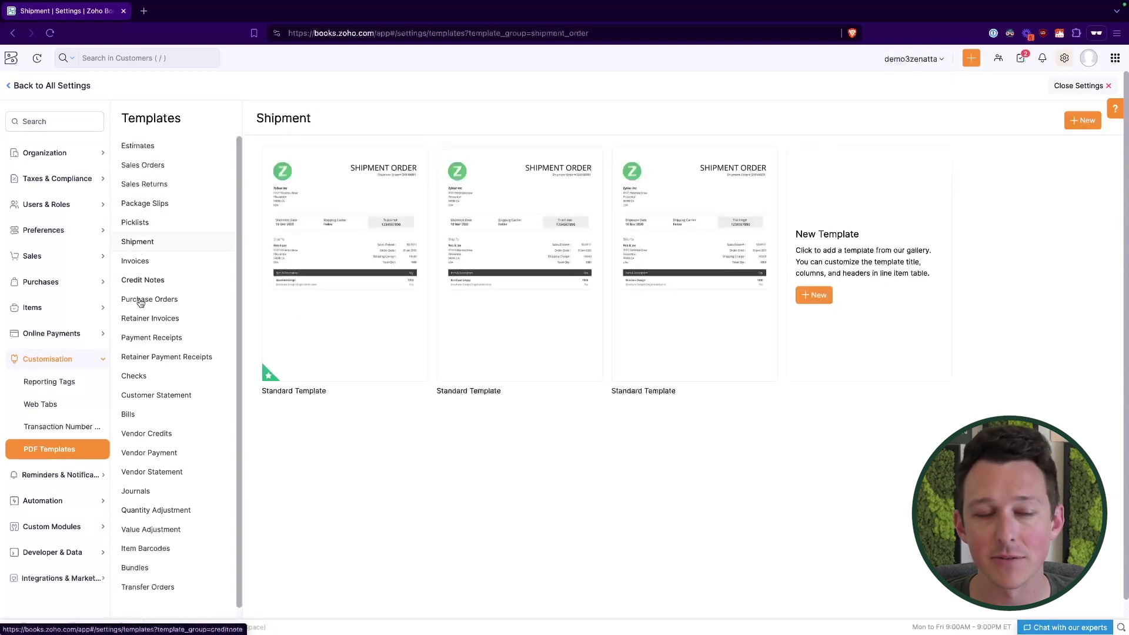
pyautogui.click(141, 262)
pyautogui.moveTo(421, 200)
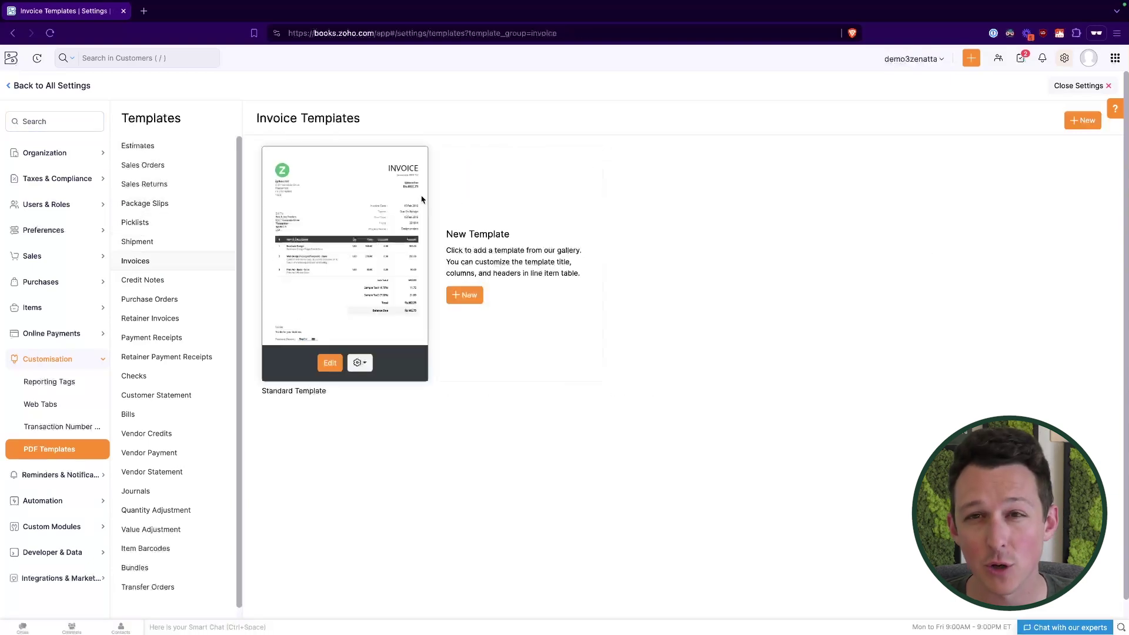
pyautogui.moveTo(369, 288)
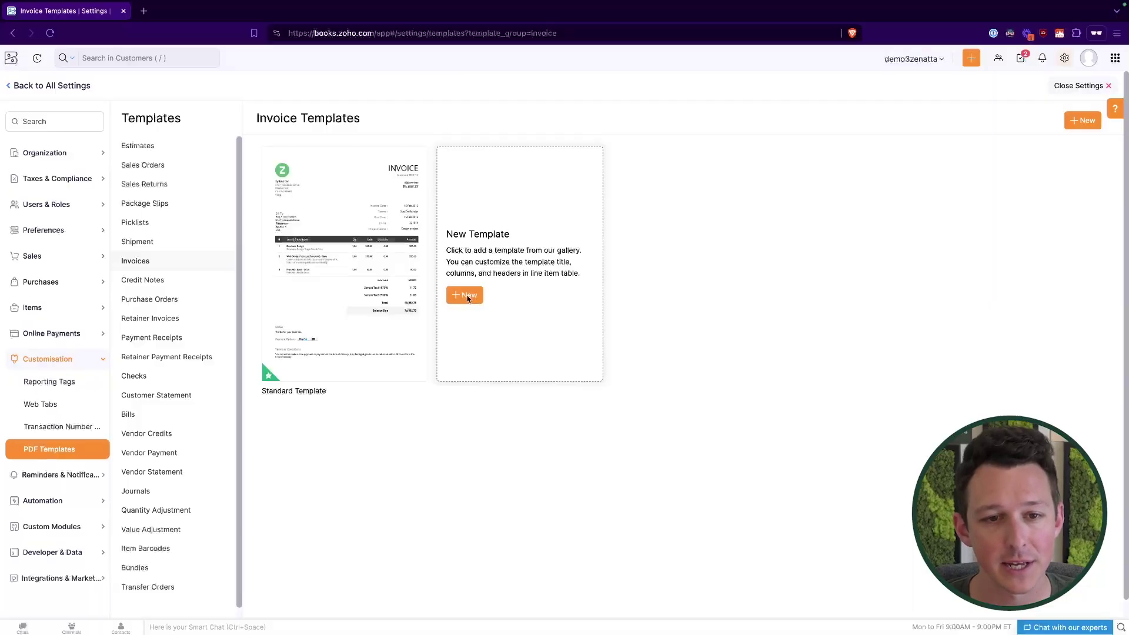
# Step: Create a new invoice template from the Standard gallery design with English as the template language
pyautogui.click(467, 296)
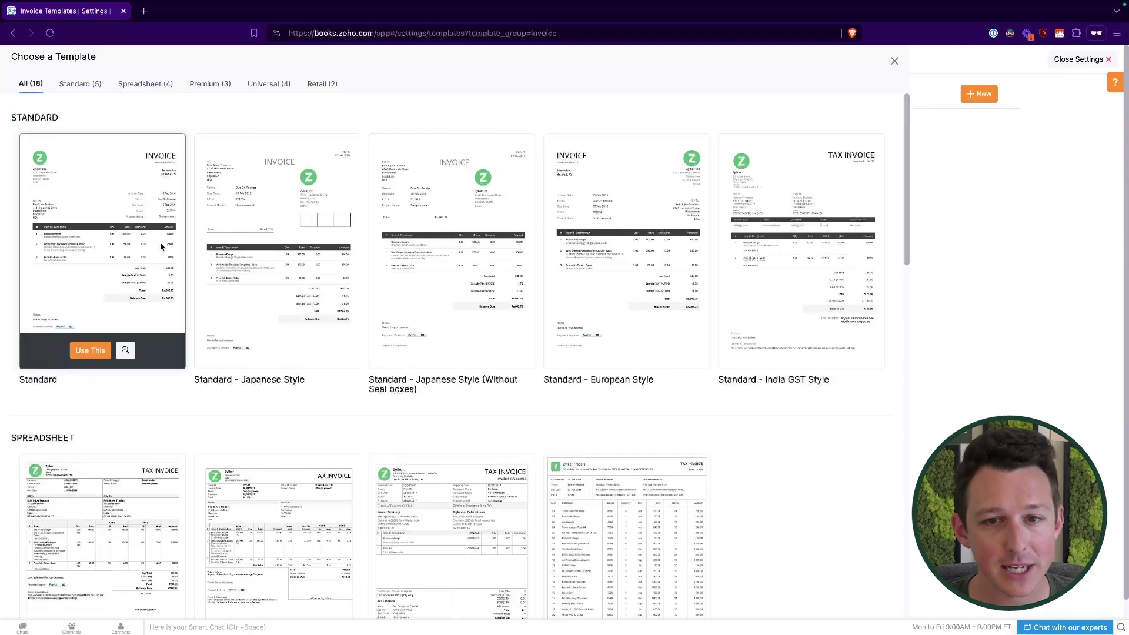
pyautogui.scroll(-3, 782, 194)
pyautogui.scroll(-4, 779, 197)
pyautogui.scroll(2, 780, 197)
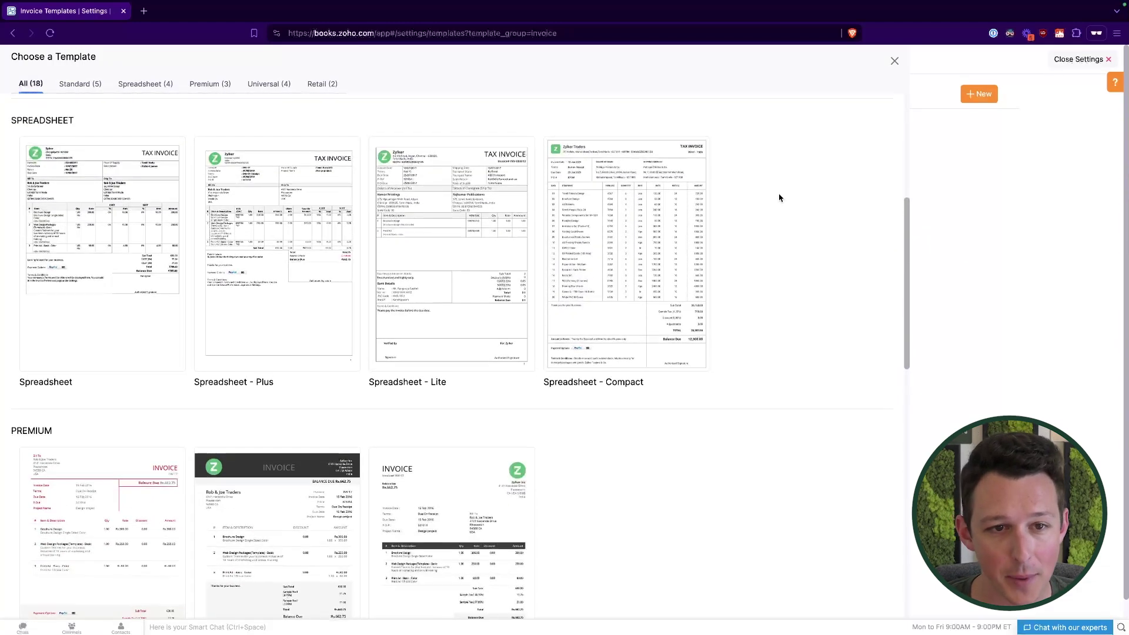
pyautogui.scroll(5, 780, 197)
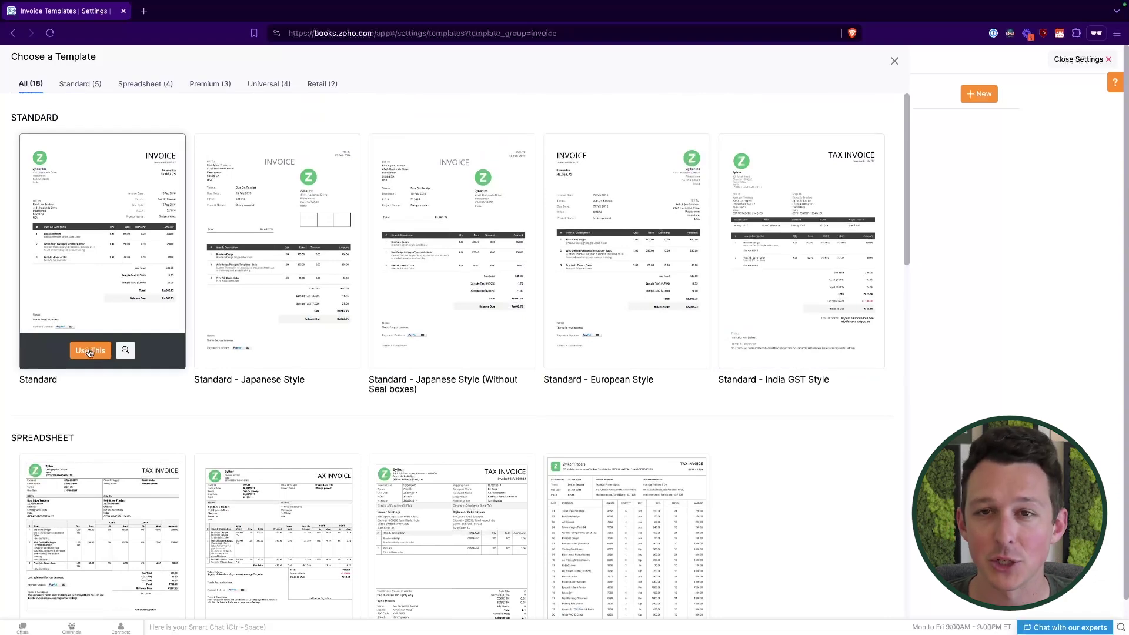
pyautogui.click(90, 351)
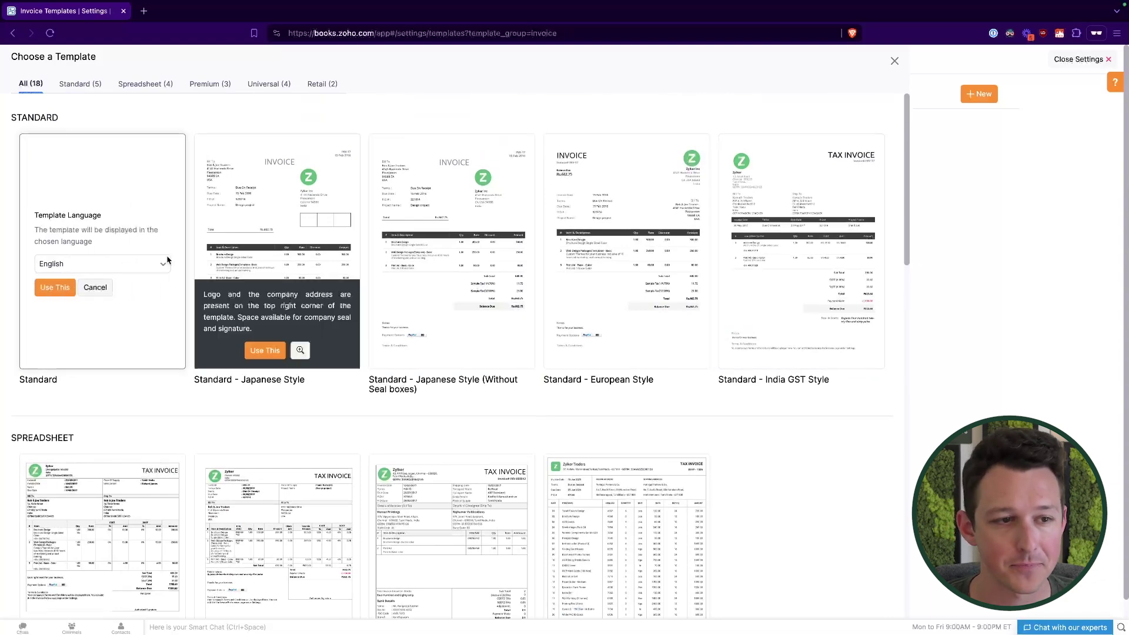
pyautogui.click(65, 288)
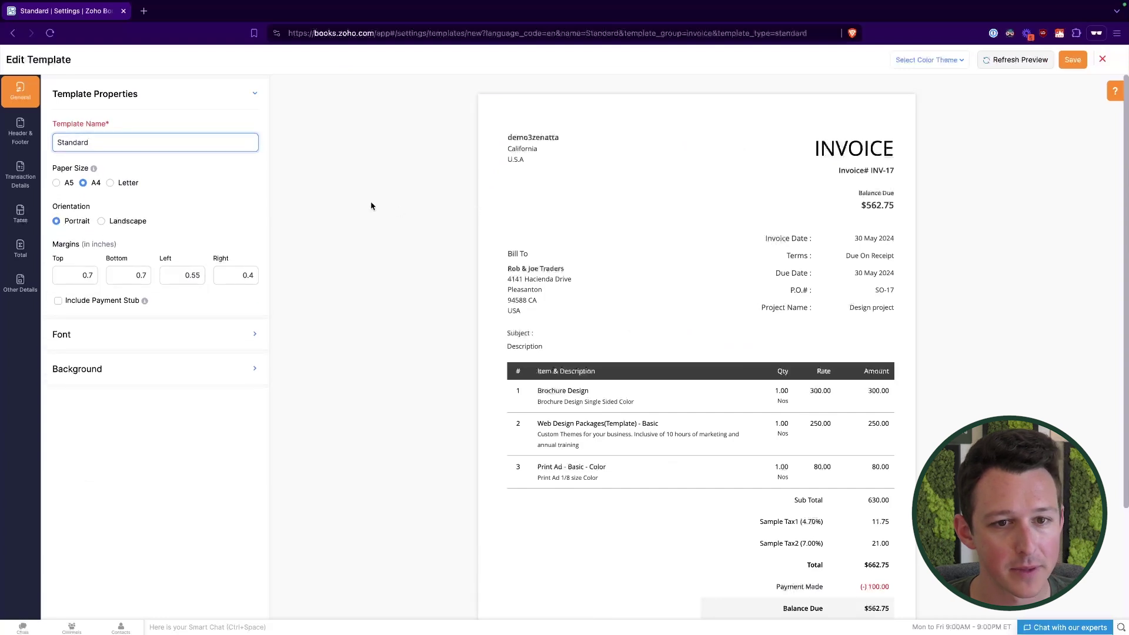
# Step: Look through the template's header and footer, transaction details, table, total and other details settings
pyautogui.scroll(-1, 685, 219)
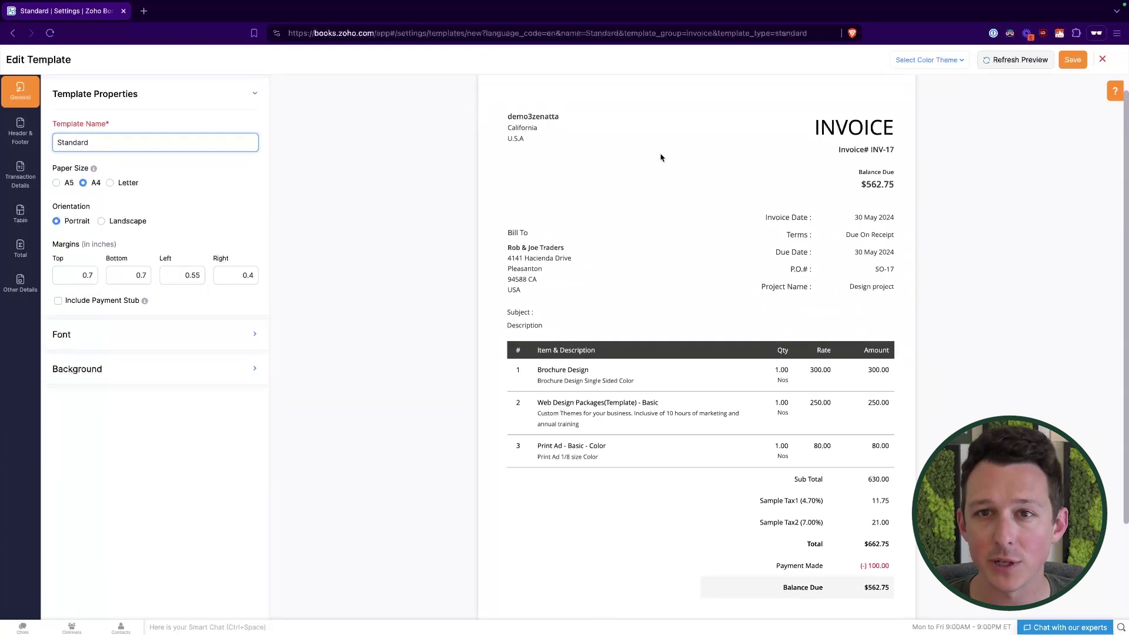
pyautogui.click(20, 131)
pyautogui.click(20, 173)
pyautogui.click(19, 214)
pyautogui.click(20, 248)
pyautogui.click(20, 283)
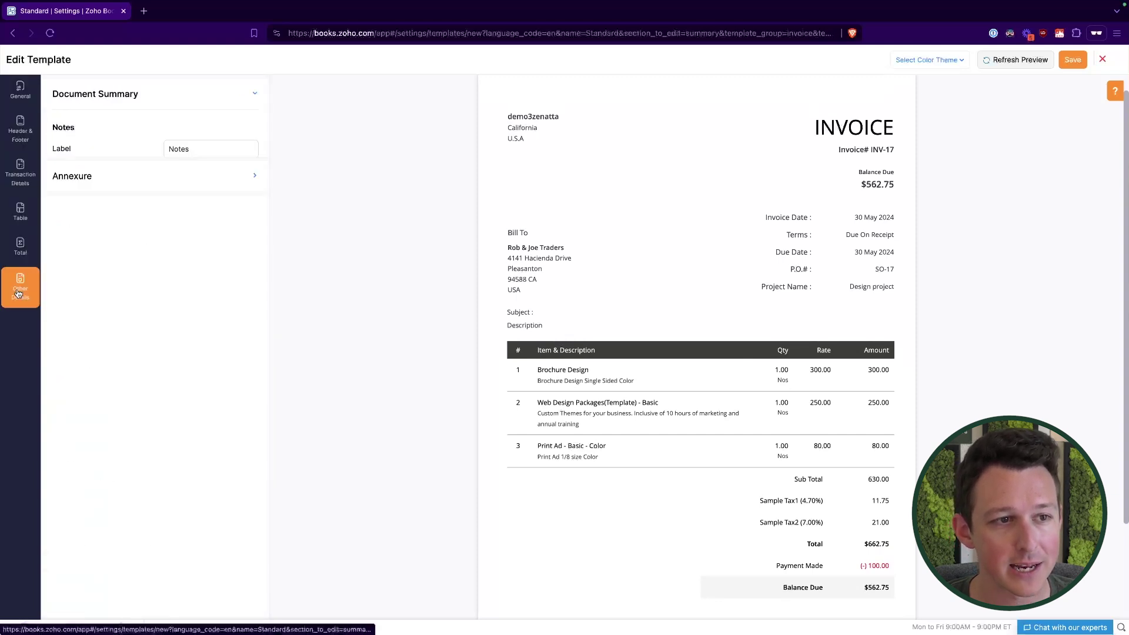
# Step: Rename the invoice template as "Standard - Demo" in its general properties
pyautogui.click(25, 100)
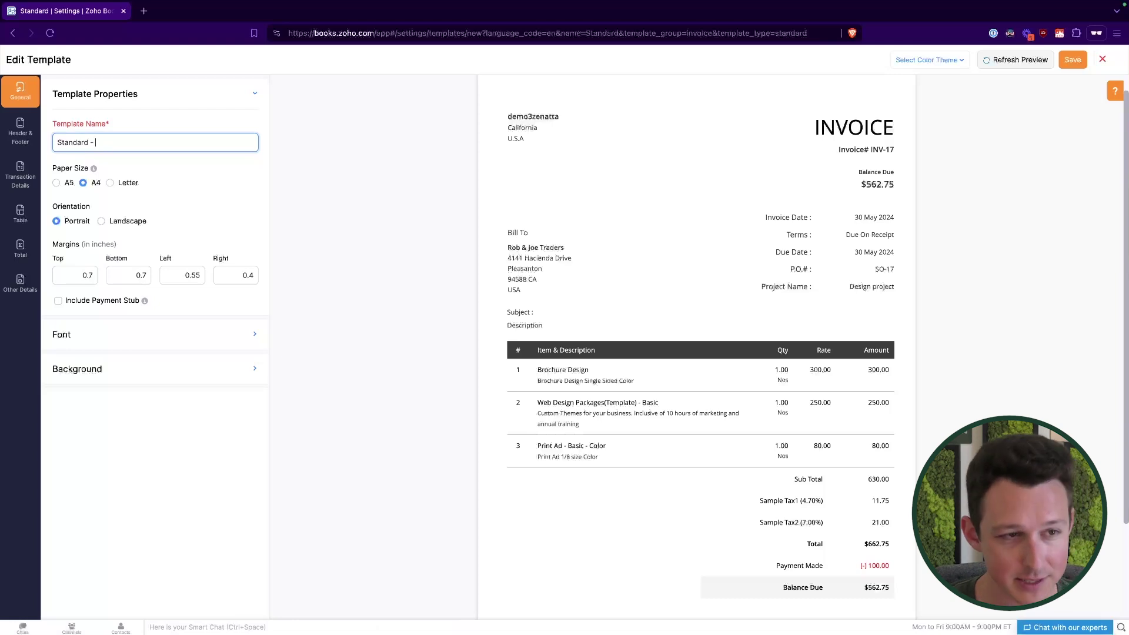
pyautogui.click(361, 187)
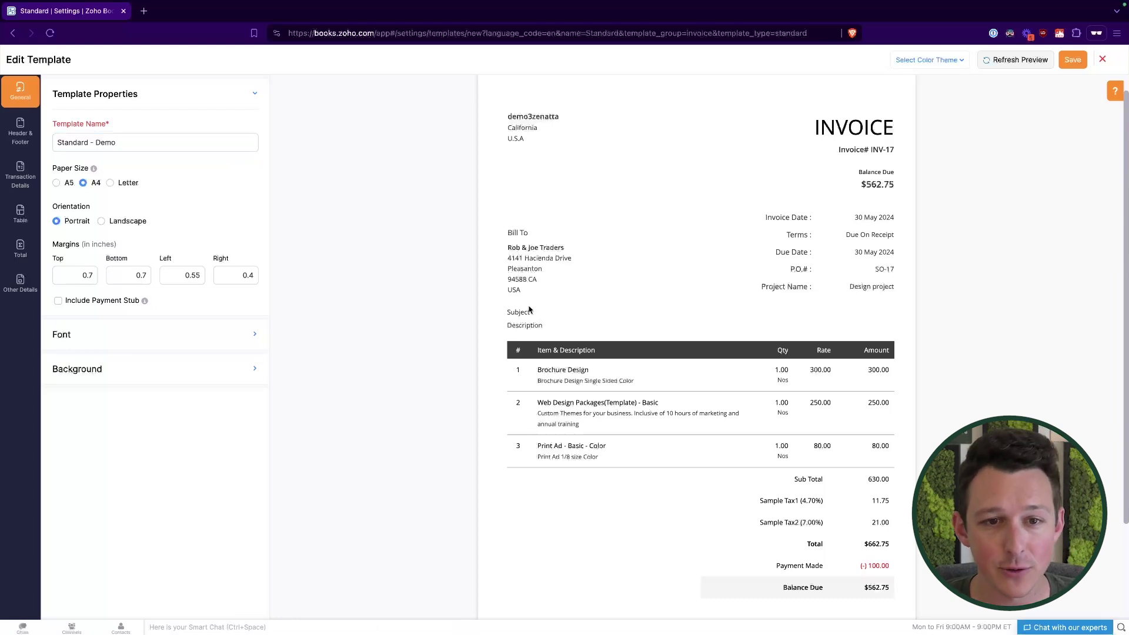
# Step: Examine the billing address and the P.O. and project fields in the invoice preview
pyautogui.moveTo(505, 258); pyautogui.dragTo(565, 292)
pyautogui.click(566, 292)
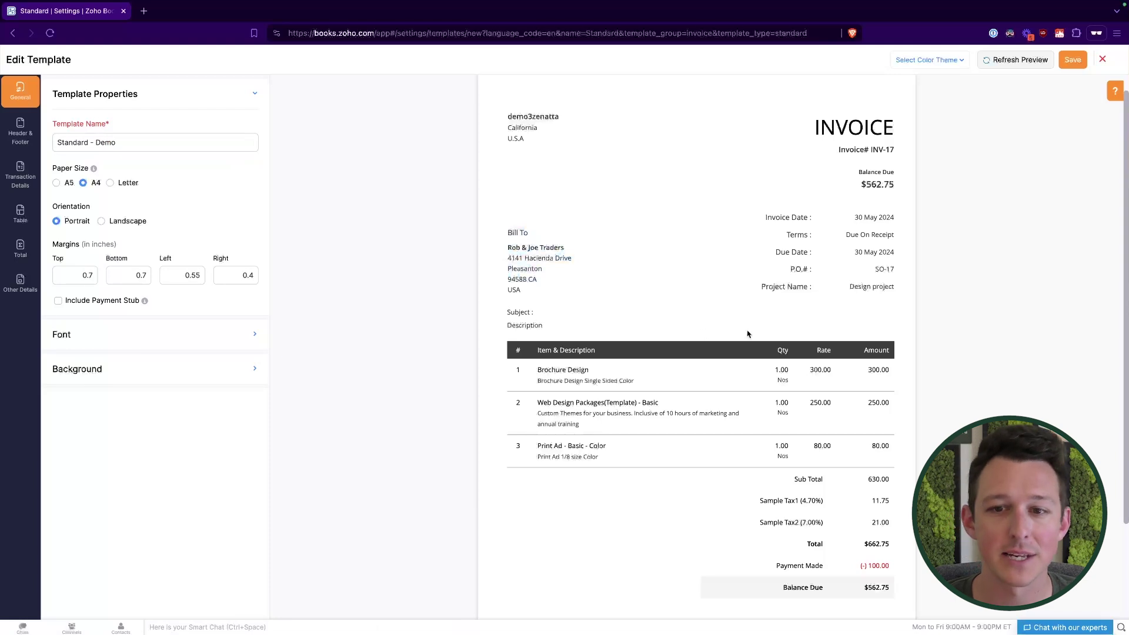
pyautogui.moveTo(778, 277); pyautogui.dragTo(811, 270)
pyautogui.click(798, 270)
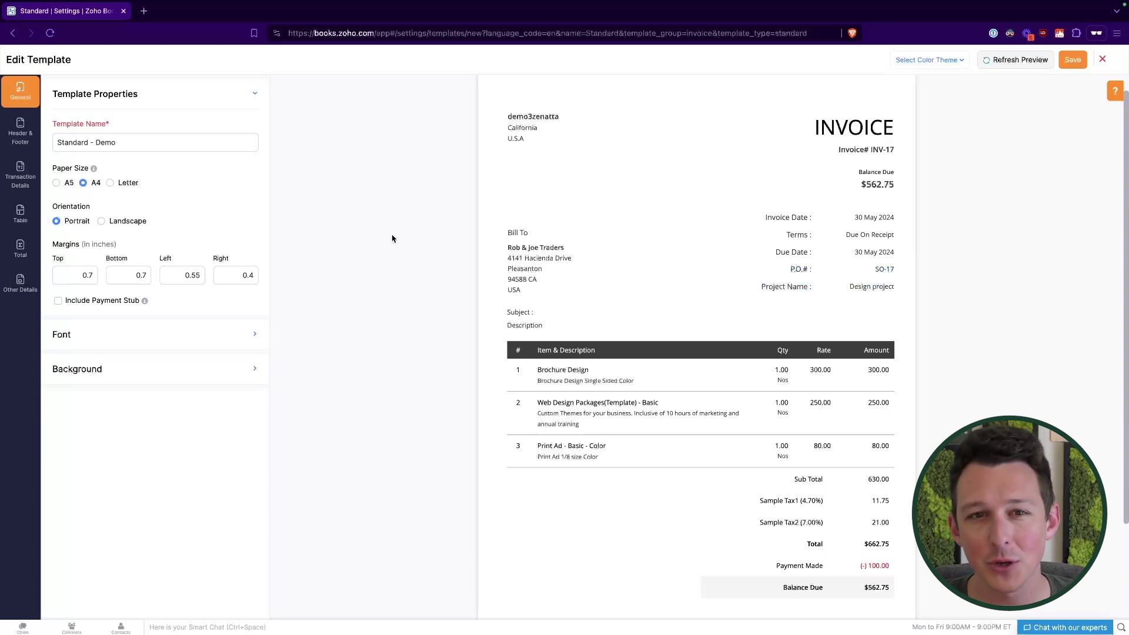
pyautogui.scroll(1, 555, 242)
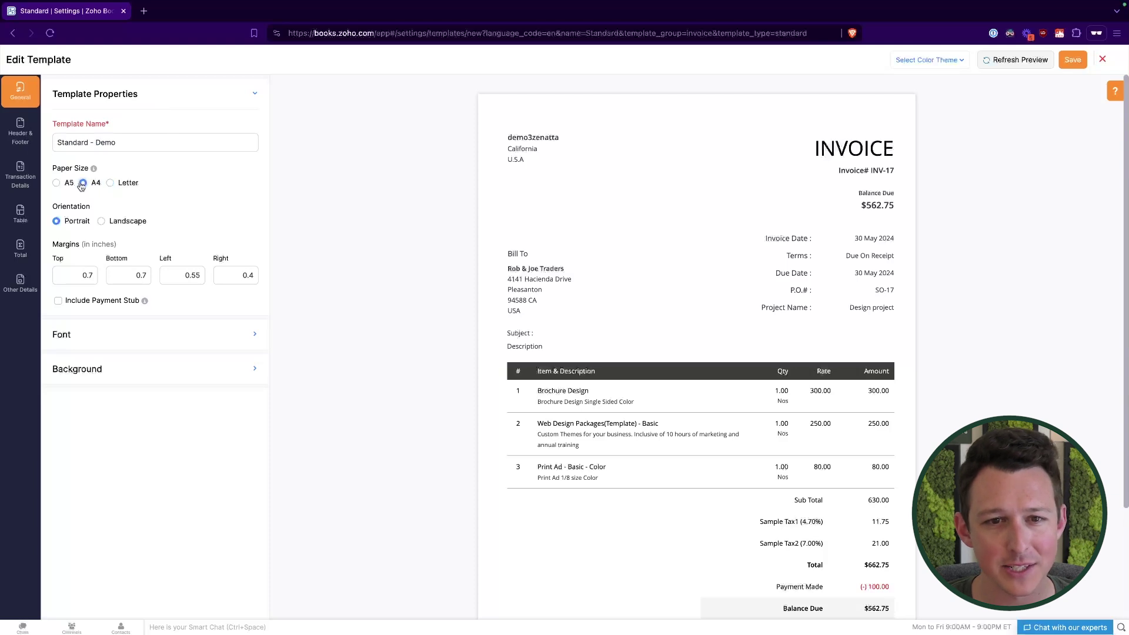
# Step: Try the A5 paper size and landscape orientation, returning the template to A4 and portrait
pyautogui.click(64, 185)
pyautogui.click(85, 184)
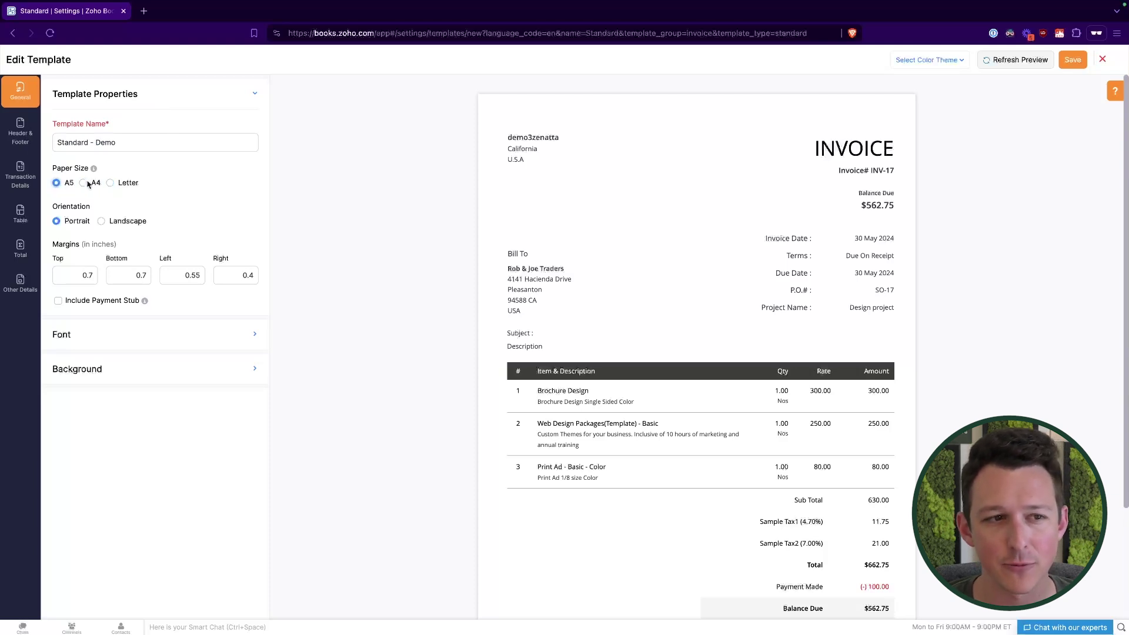
pyautogui.moveTo(53, 210); pyautogui.dragTo(114, 213)
pyautogui.click(102, 221)
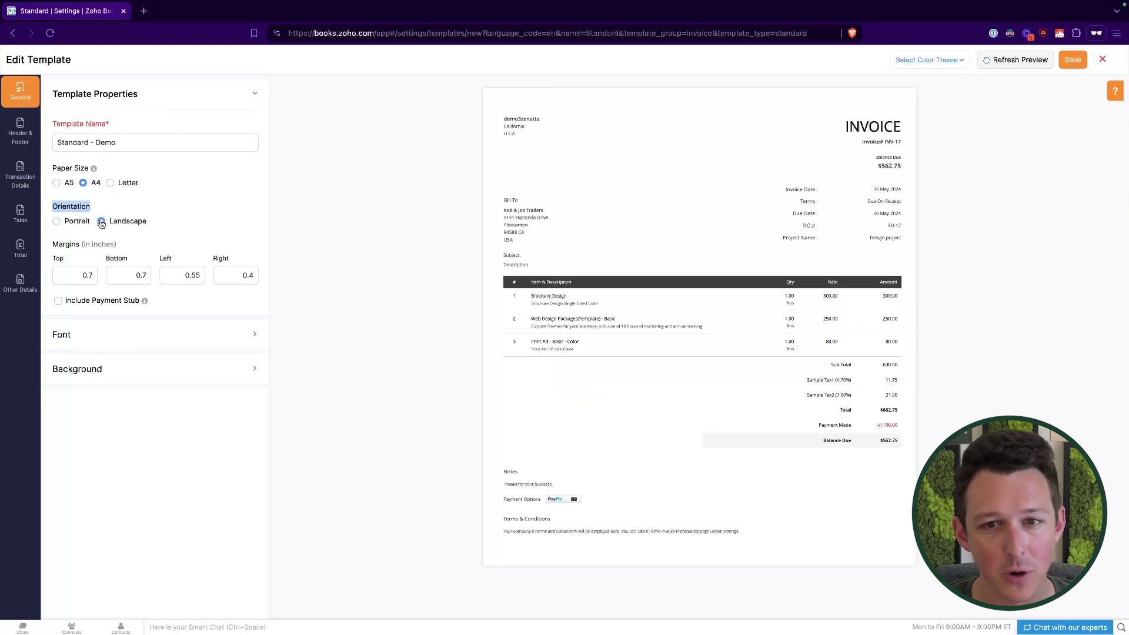
pyautogui.press('Left')
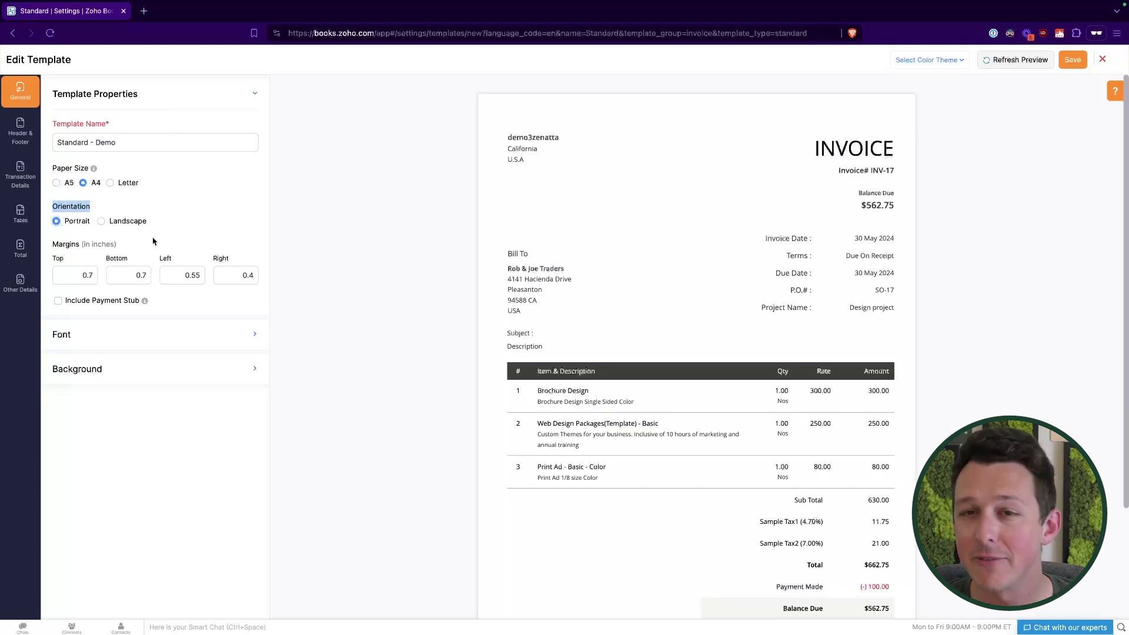
# Step: Check the font settings, set the template's background color to #B11515 and refresh the preview
pyautogui.click(147, 336)
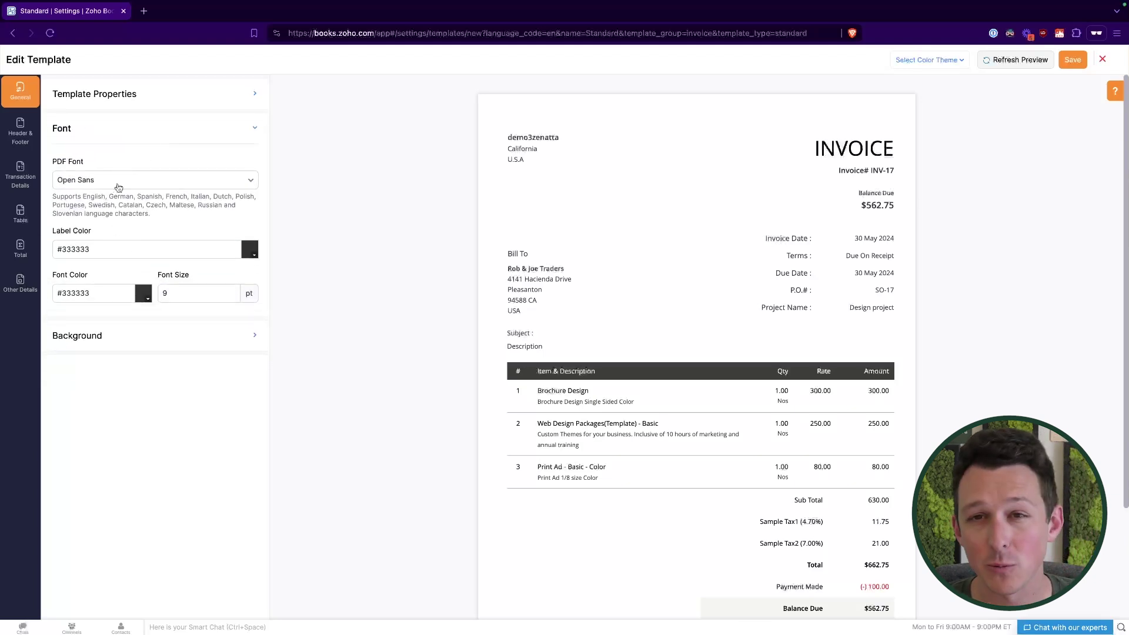
pyautogui.click(121, 335)
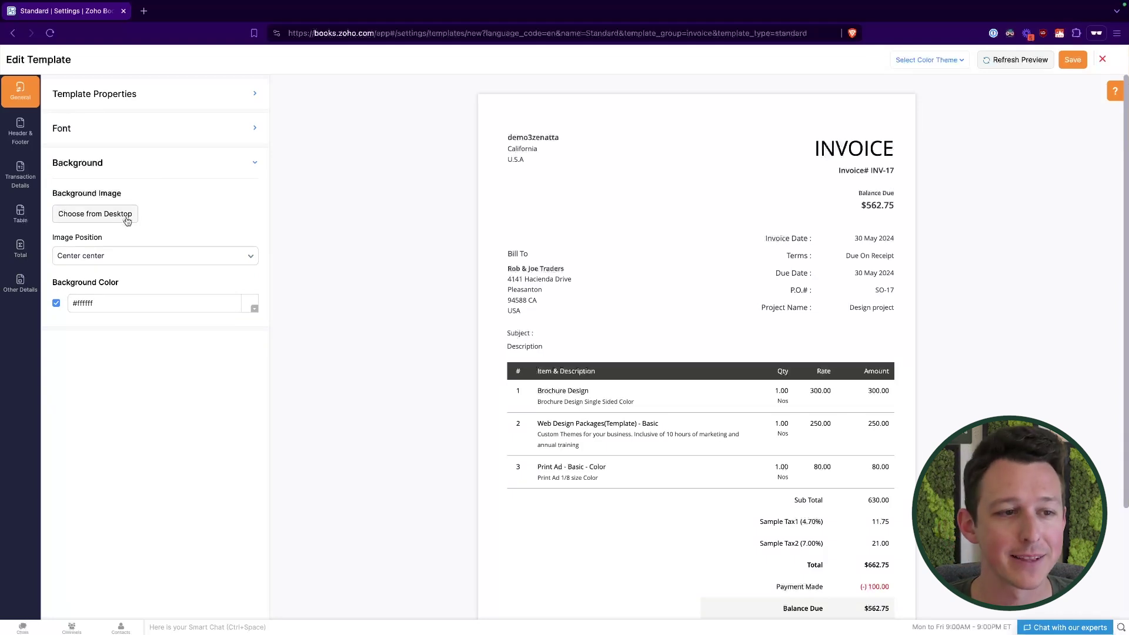
pyautogui.click(252, 305)
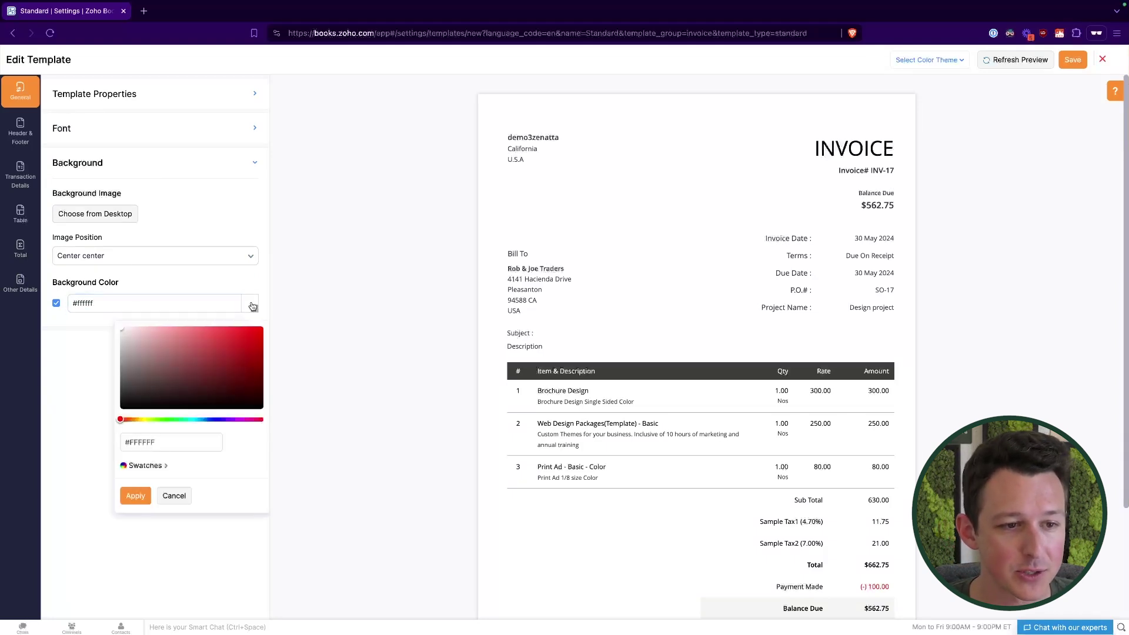
pyautogui.moveTo(161, 380)
pyautogui.mouseDown()
pyautogui.moveTo(252, 359)
pyautogui.moveTo(246, 352)
pyautogui.mouseUp()
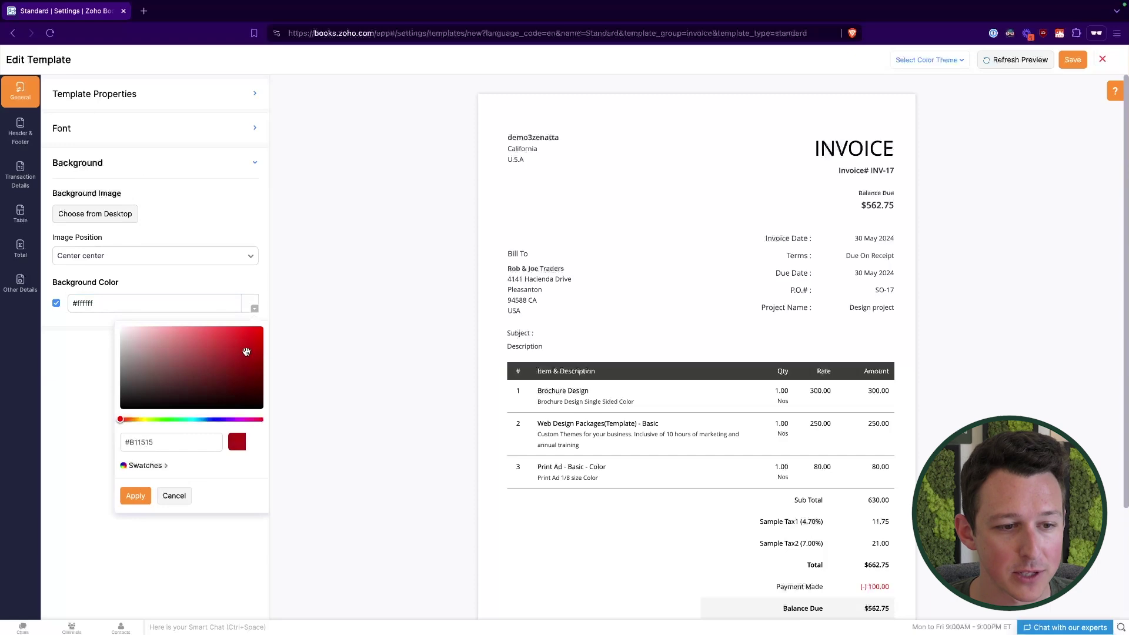
pyautogui.click(136, 497)
pyautogui.click(93, 303)
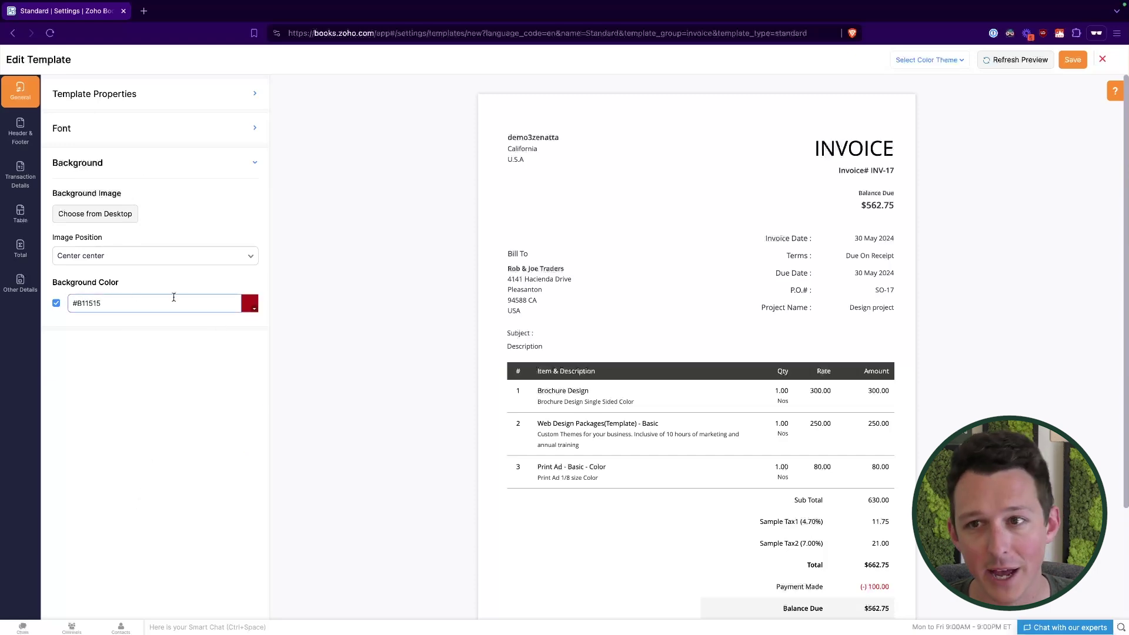
pyautogui.click(530, 271)
pyautogui.scroll(-3, 530, 272)
pyautogui.scroll(3, 530, 274)
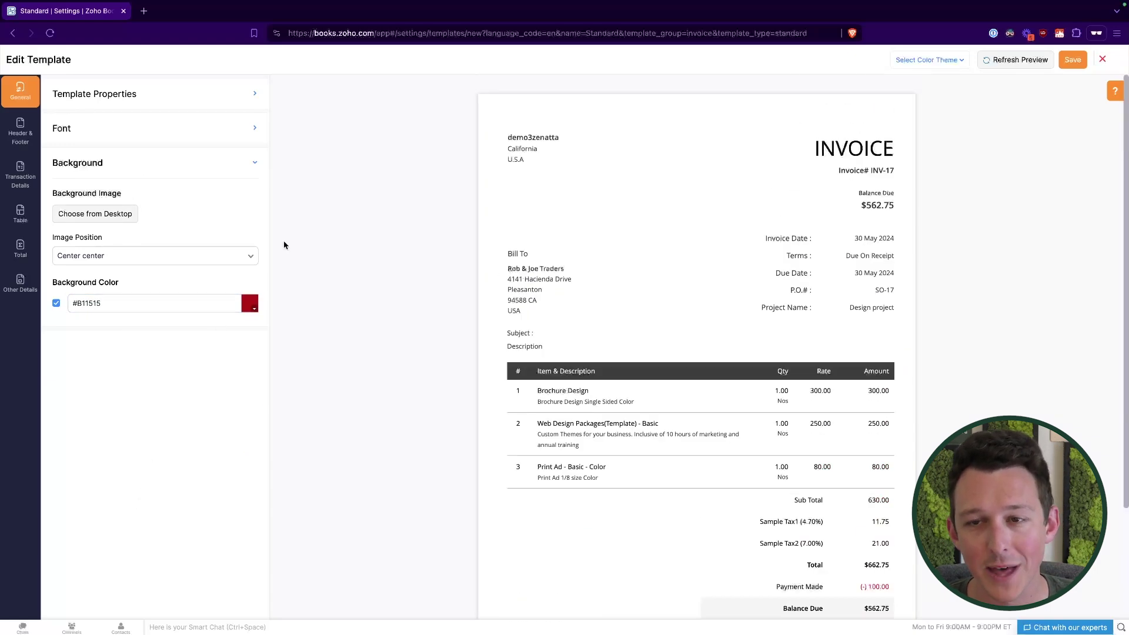
pyautogui.click(1002, 60)
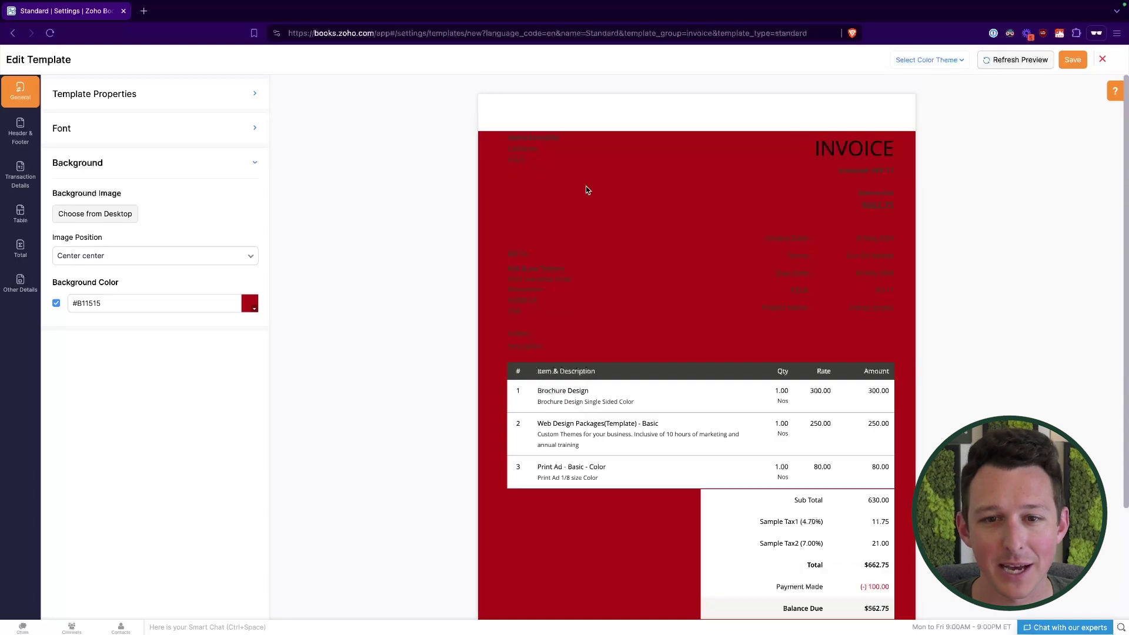
# Step: Reset the template's background color to #FFFFFF and refresh the preview
pyautogui.click(251, 303)
pyautogui.moveTo(246, 352); pyautogui.dragTo(117, 333)
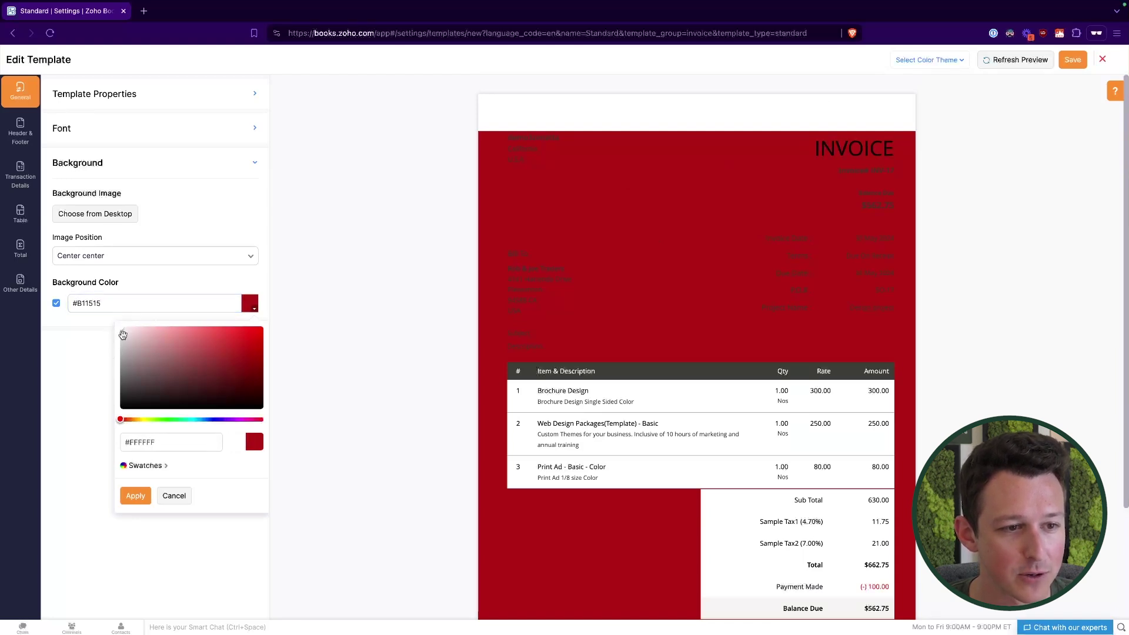
pyautogui.click(135, 497)
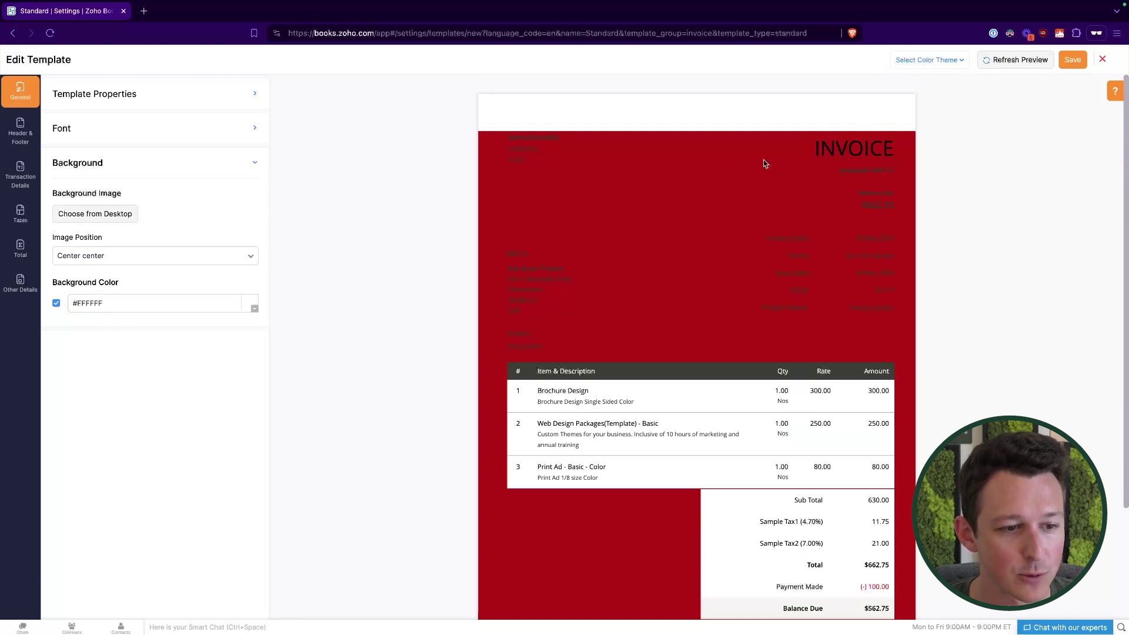
pyautogui.click(1033, 65)
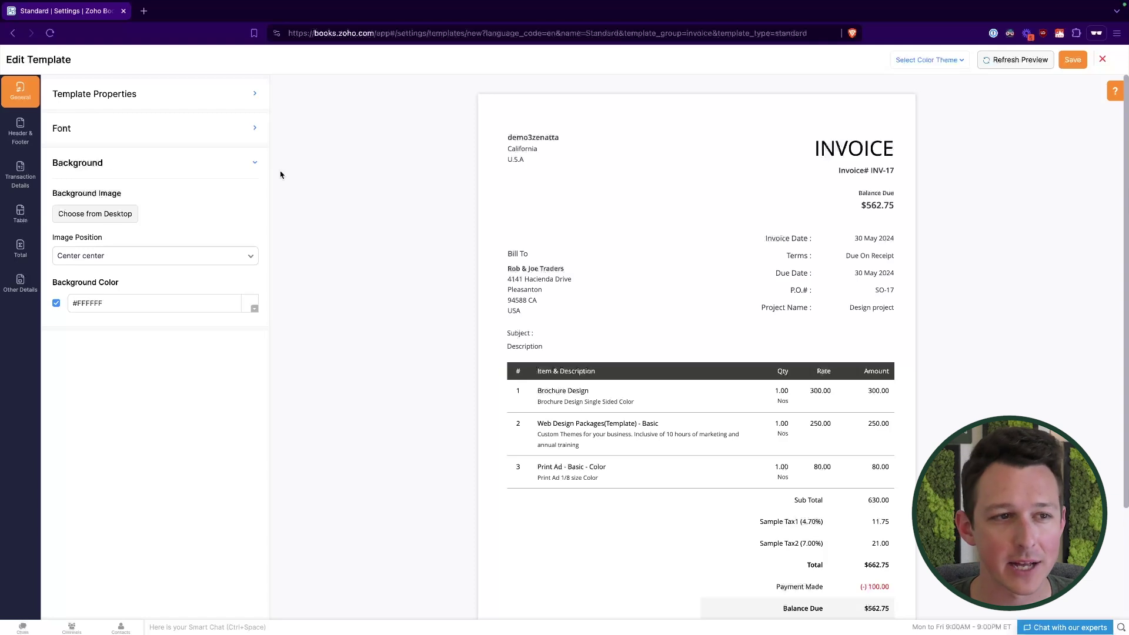
# Step: Add "Example Header Content" and the Organization Name placeholder to the template's header content, preview it and check the header text
pyautogui.click(21, 132)
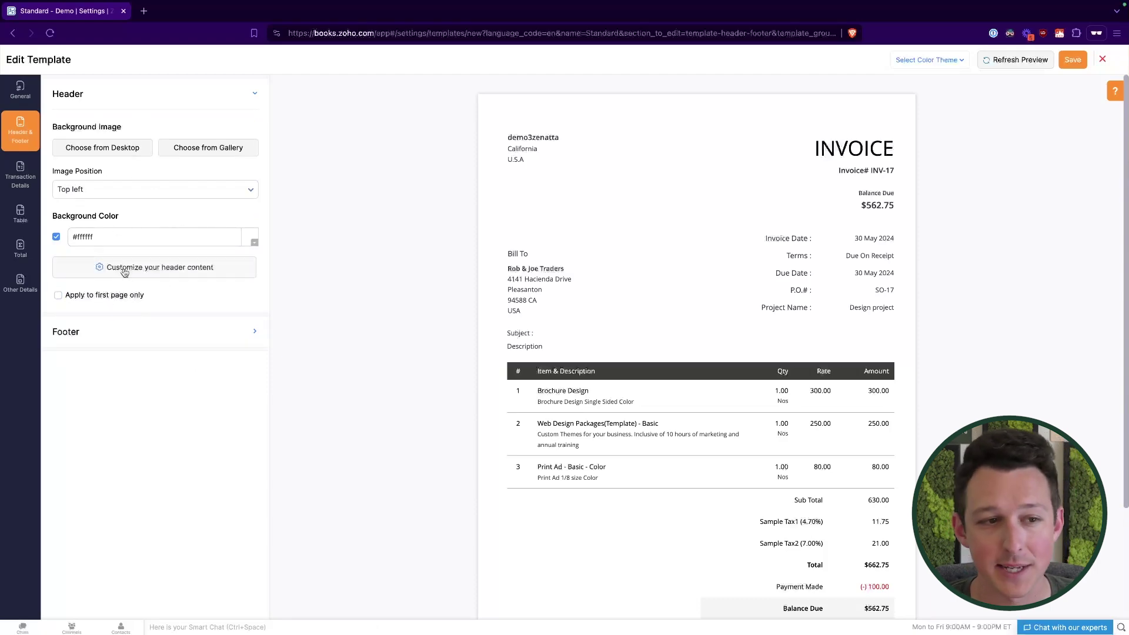
pyautogui.click(151, 269)
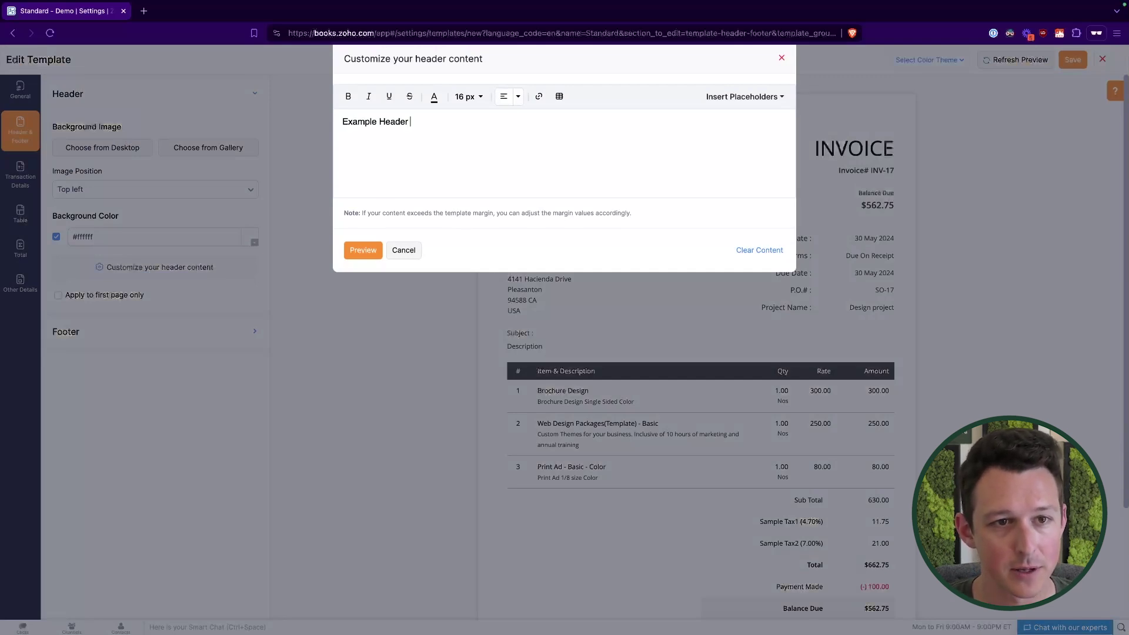
pyautogui.click(774, 99)
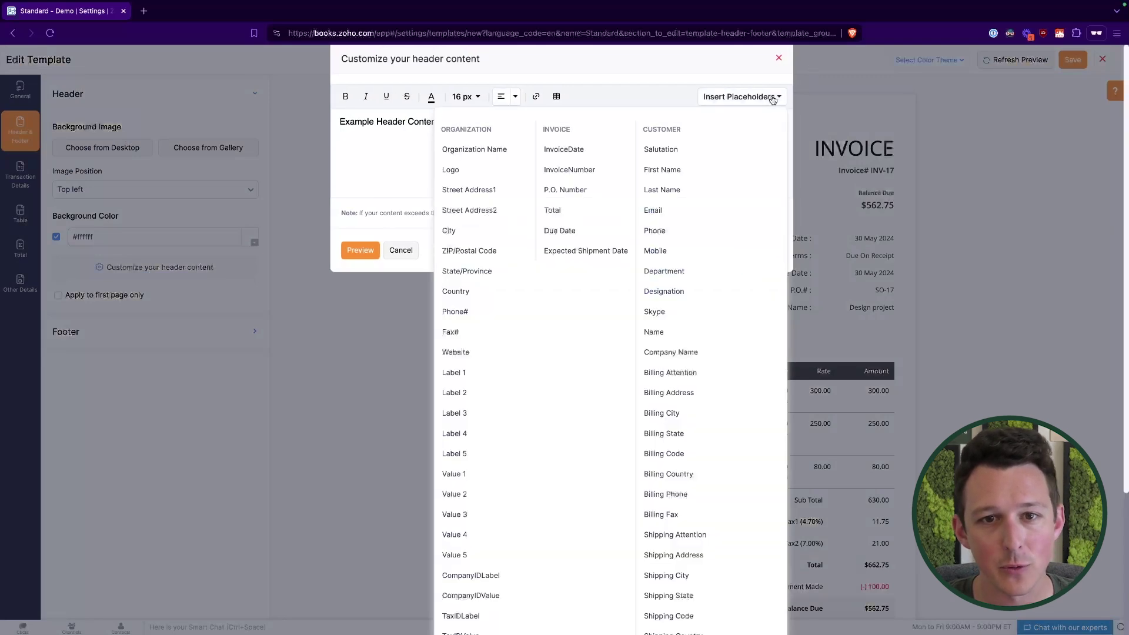
pyautogui.click(496, 150)
pyautogui.click(356, 249)
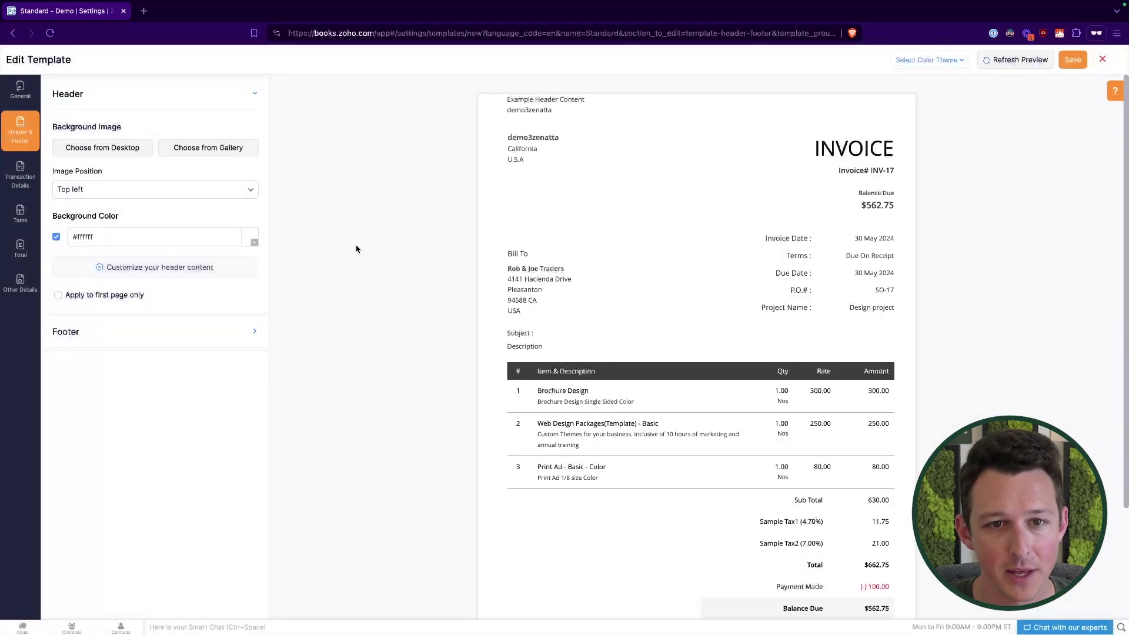
pyautogui.moveTo(585, 111); pyautogui.dragTo(507, 100)
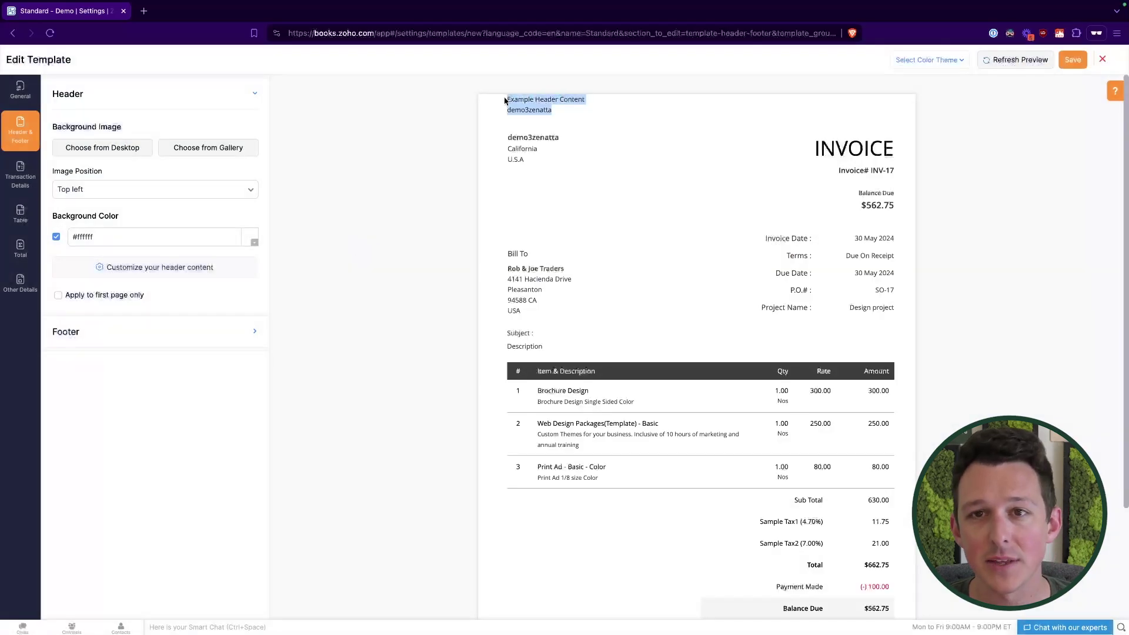
pyautogui.click(516, 105)
pyautogui.moveTo(507, 101)
pyautogui.mouseDown()
pyautogui.moveTo(598, 105)
pyautogui.moveTo(505, 103)
pyautogui.mouseUp()
pyautogui.click(598, 105)
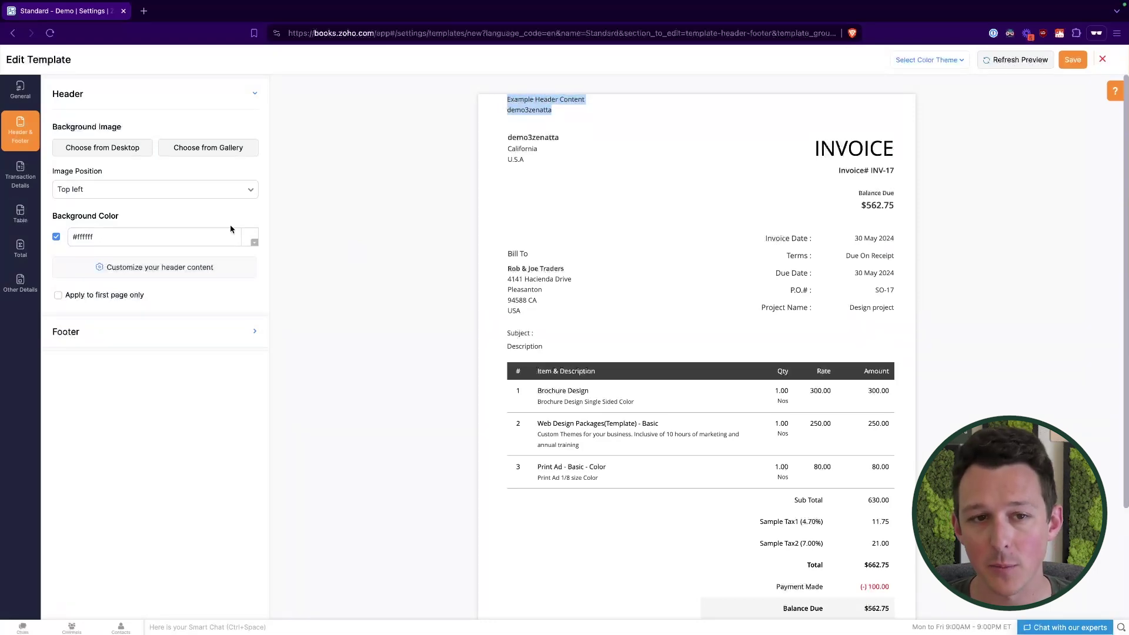
# Step: Delete all custom header content, preview the template and check the organization details in the invoice
pyautogui.click(196, 267)
pyautogui.press('BackSpace')
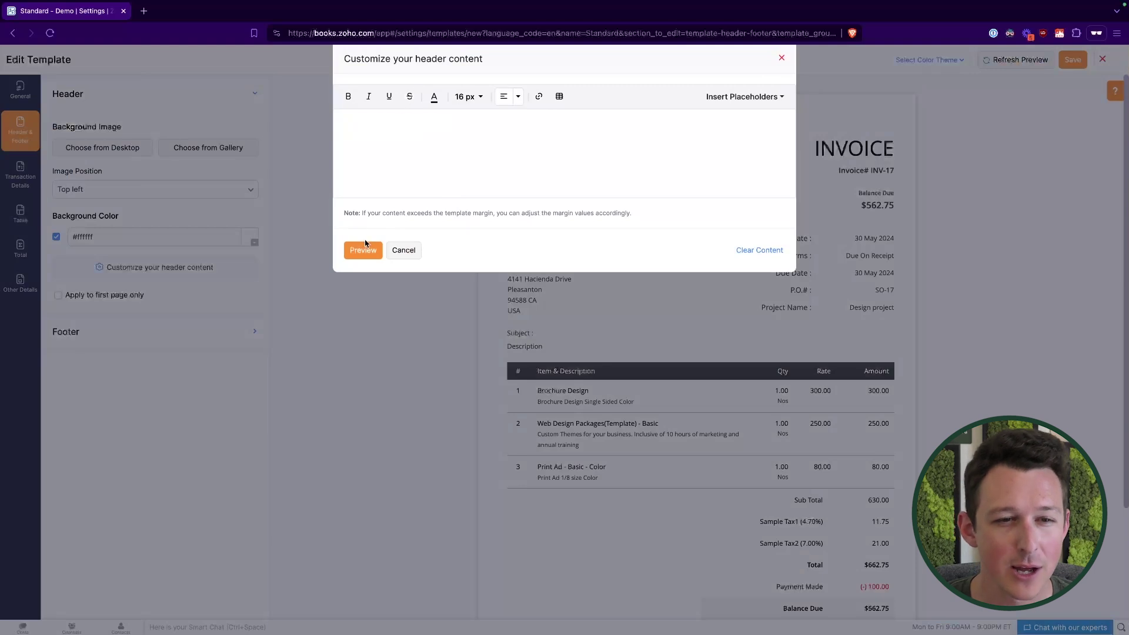
pyautogui.click(363, 250)
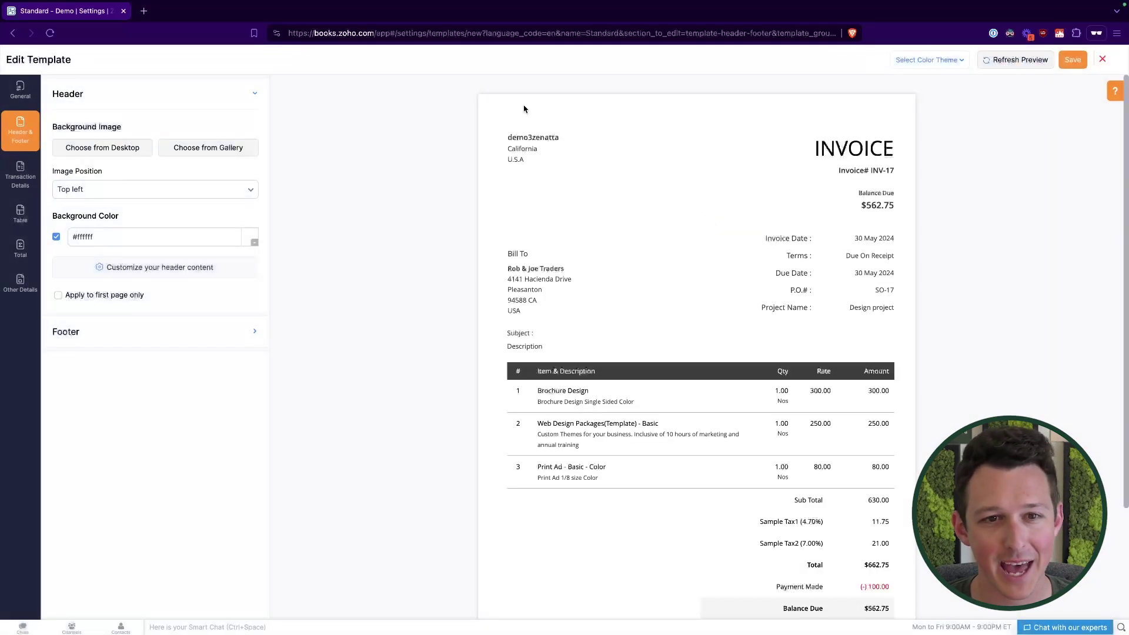
pyautogui.moveTo(507, 135); pyautogui.dragTo(554, 182)
pyautogui.click(532, 125)
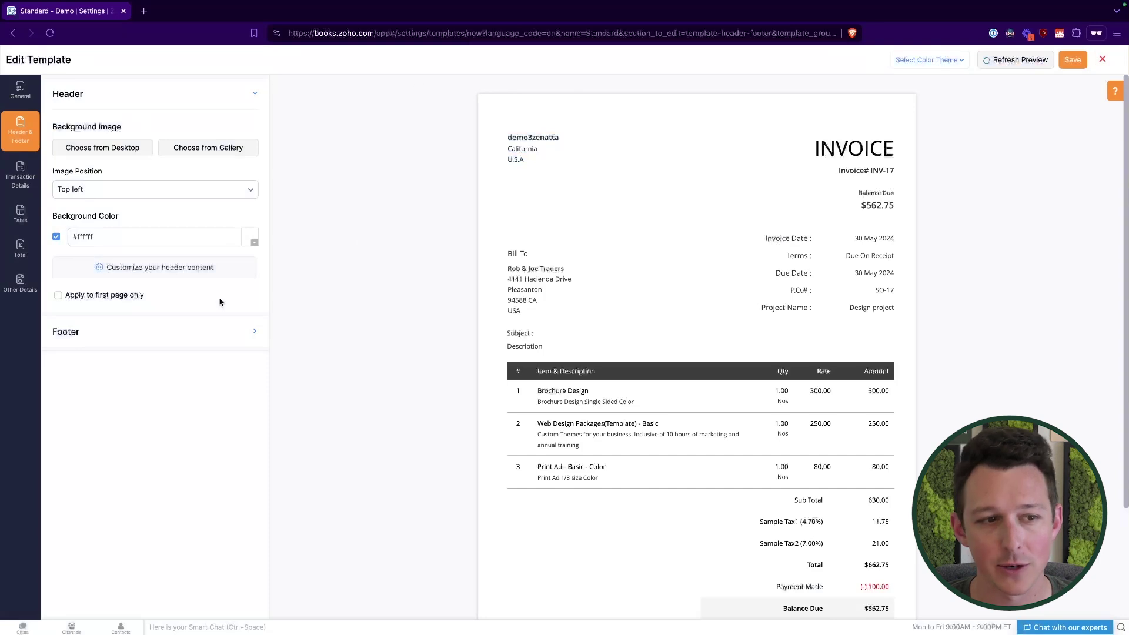
# Step: Check the notes and terms at the end of the invoice, set the custom footer content to "Footer Content" and preview it
pyautogui.click(234, 332)
pyautogui.scroll(-3, 512, 262)
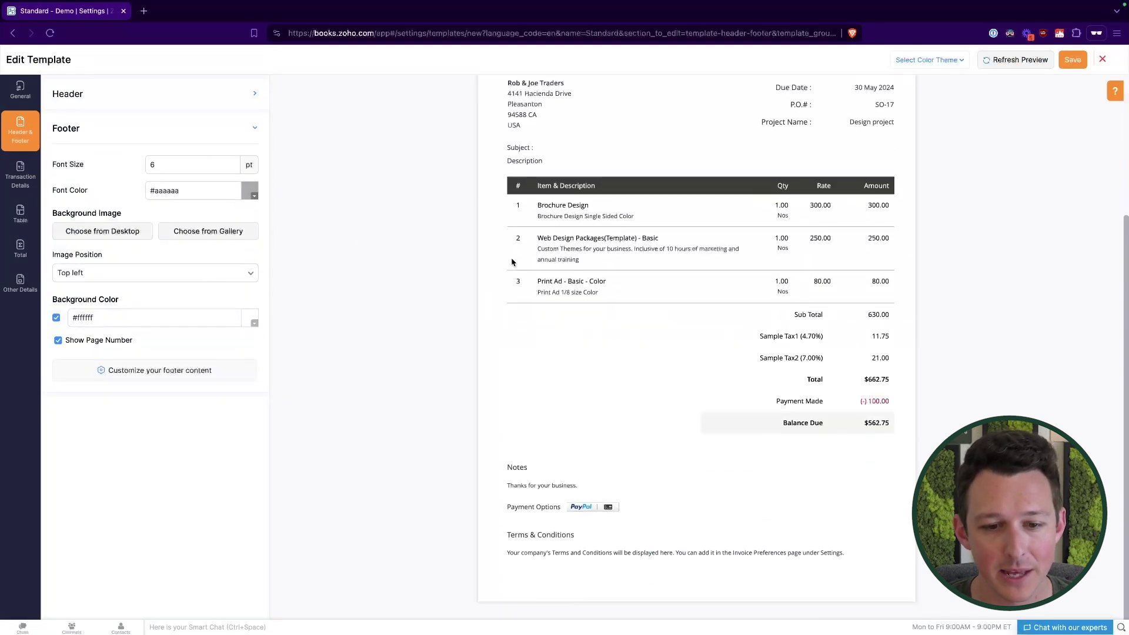
pyautogui.moveTo(507, 463); pyautogui.dragTo(581, 493)
pyautogui.moveTo(533, 549); pyautogui.dragTo(499, 546)
pyautogui.click(628, 545)
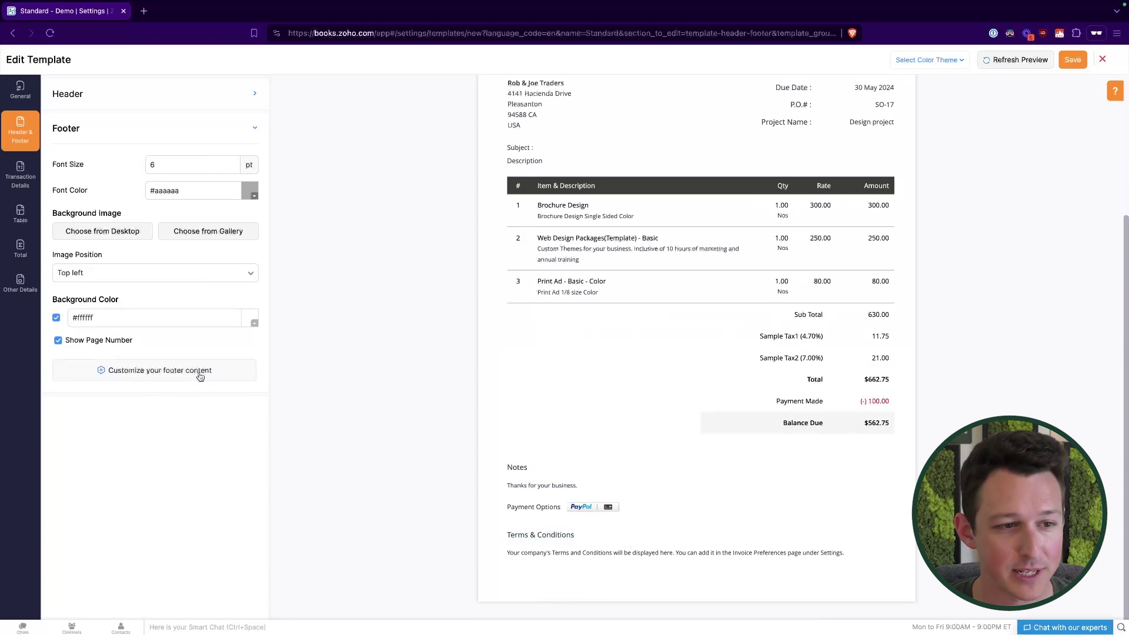
pyautogui.click(160, 370)
pyautogui.write('pe')
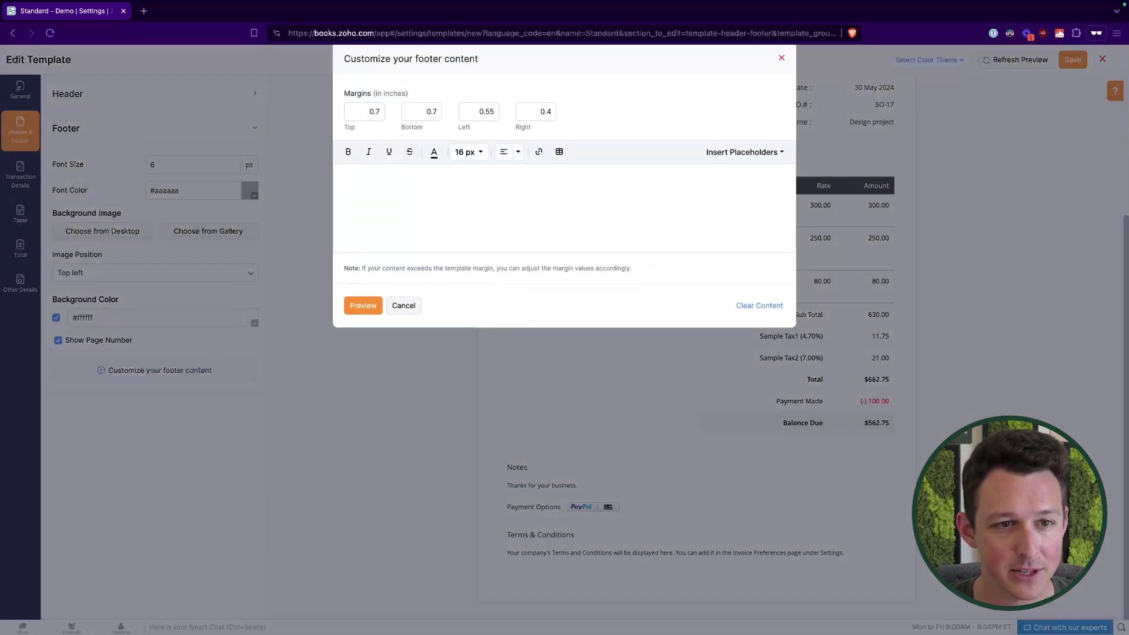
pyautogui.write('Footer Content')
pyautogui.click(369, 306)
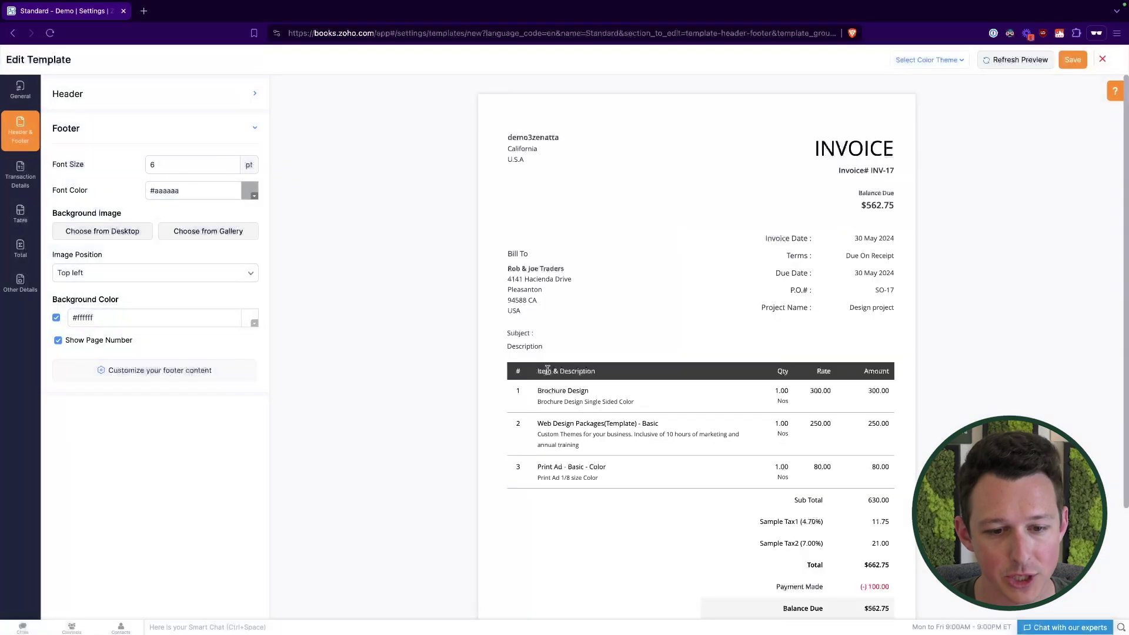
pyautogui.scroll(-3, 547, 372)
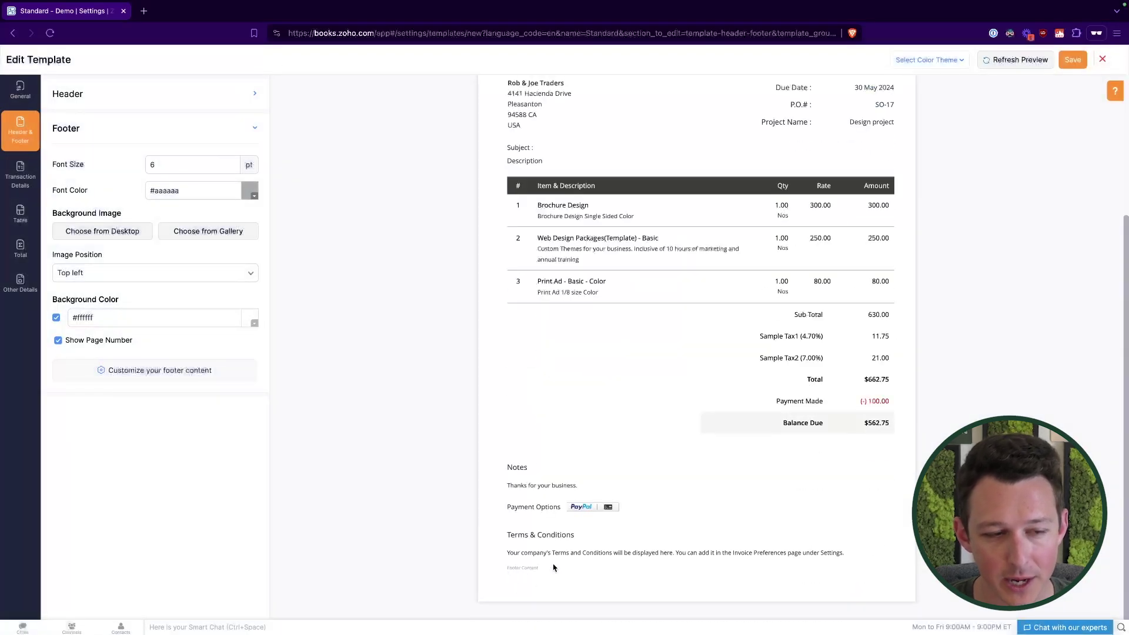
# Step: Check the footer's font size and color settings, delete the custom footer content and preview the template
pyautogui.click(171, 165)
pyautogui.click(194, 195)
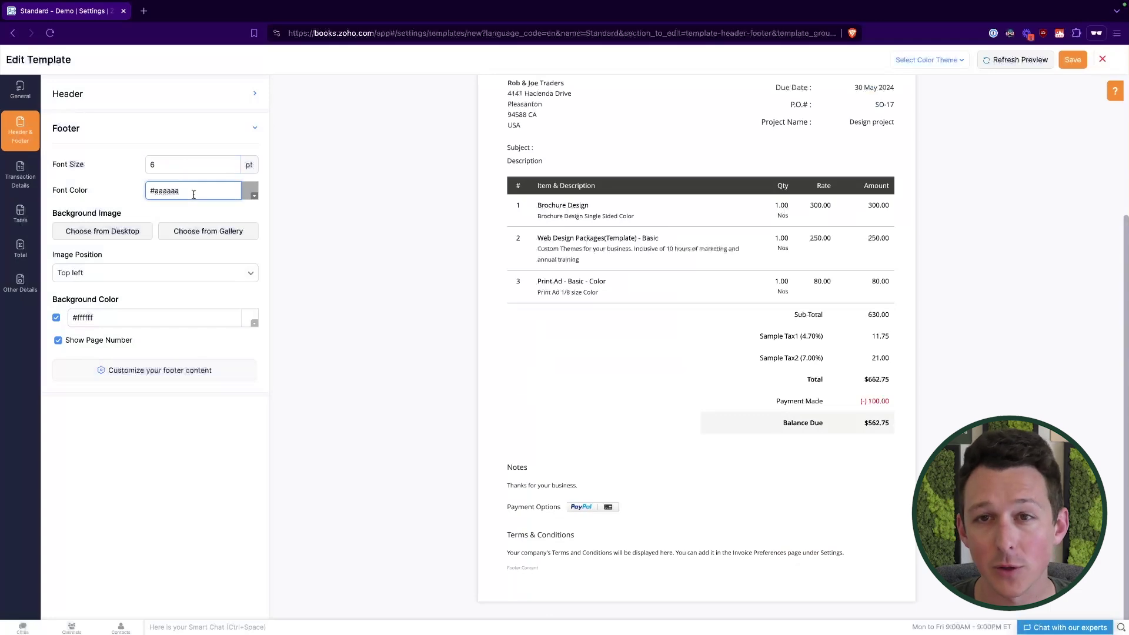
pyautogui.click(175, 374)
pyautogui.hotkey('ctrl', 'a')
pyautogui.press('BackSpace')
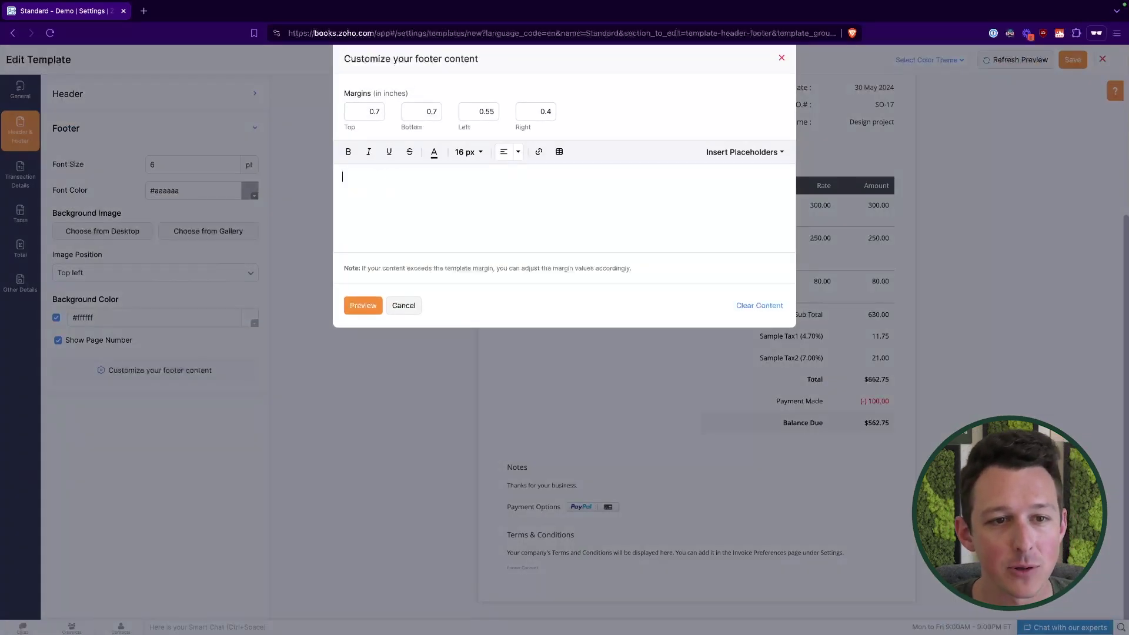
pyautogui.click(363, 305)
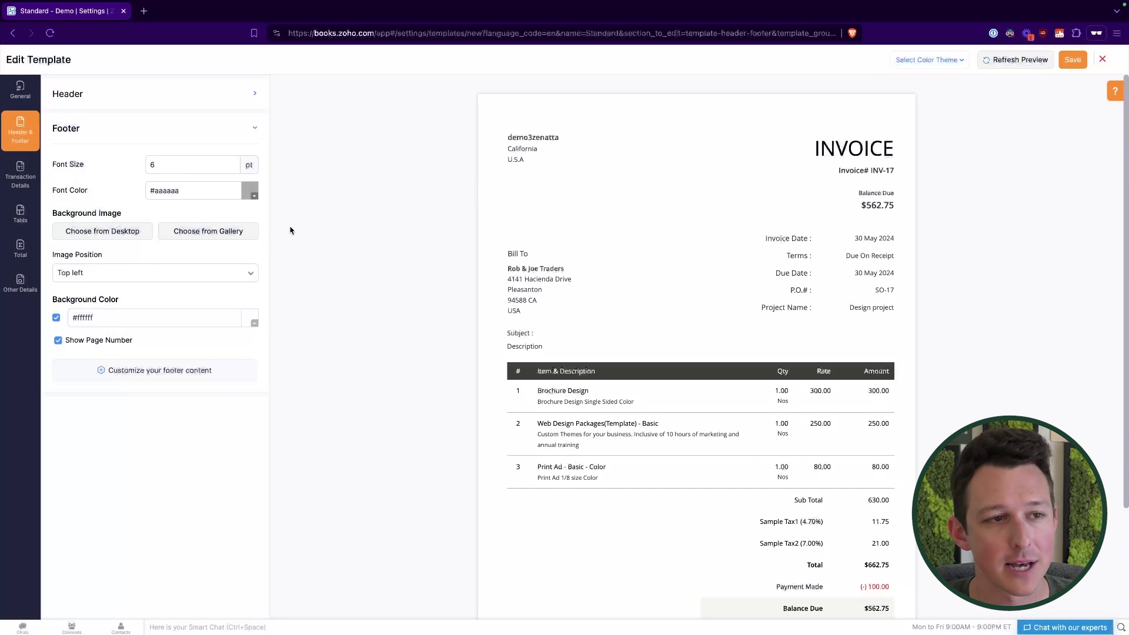
# Step: Configure a custom organization address format for this template, adding the Street Address1 placeholder, and preview the address
pyautogui.click(20, 175)
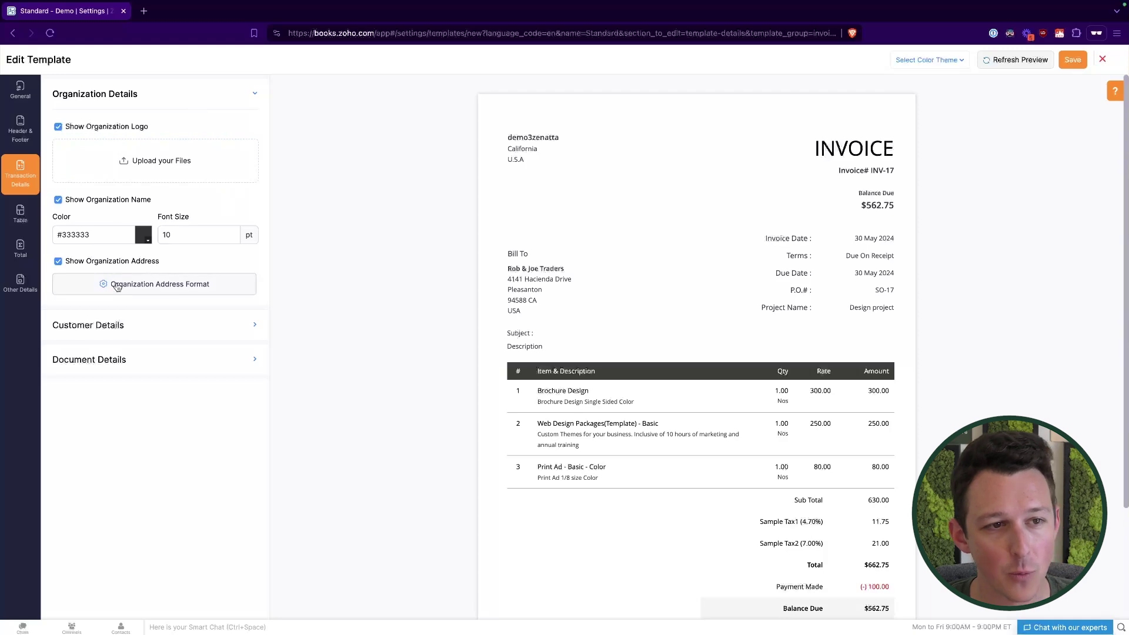
pyautogui.click(188, 287)
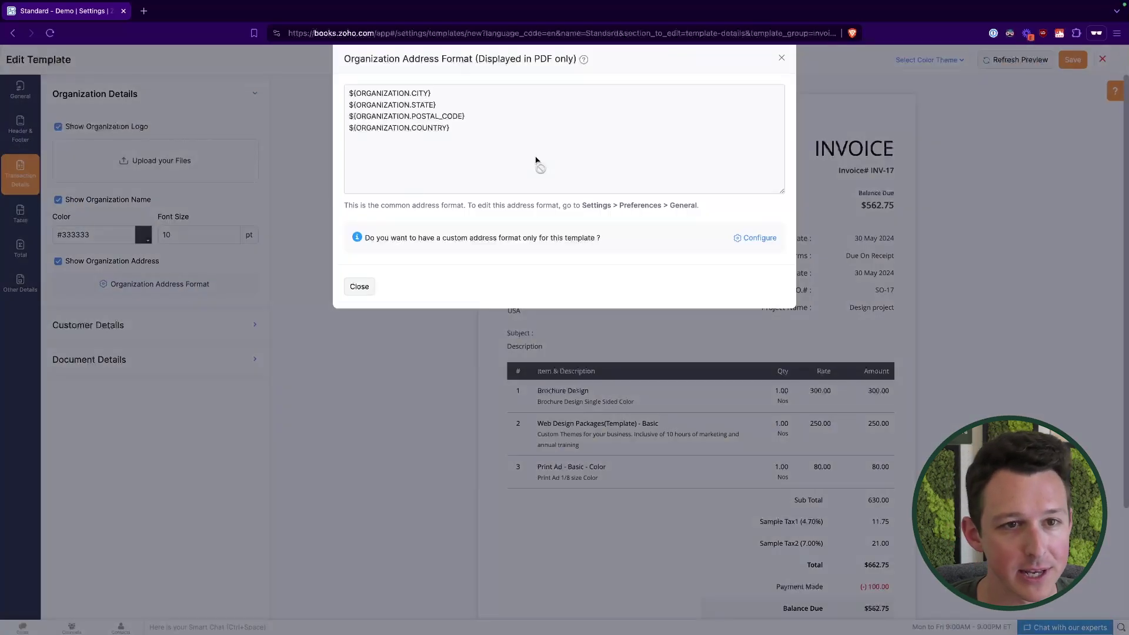
pyautogui.moveTo(349, 92); pyautogui.dragTo(465, 130)
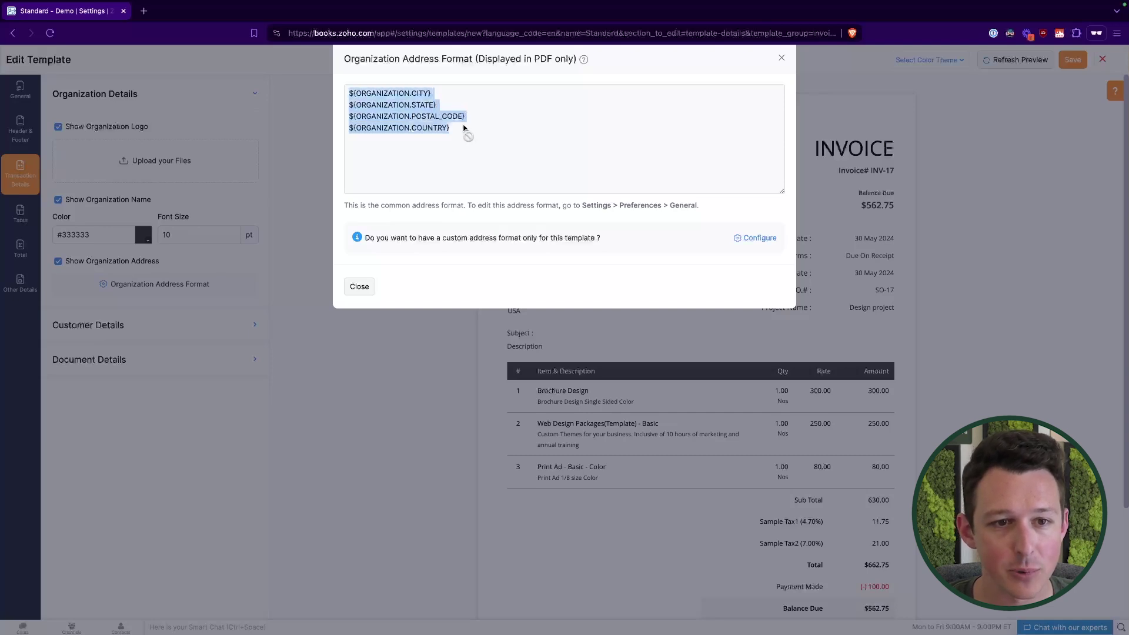
pyautogui.click(446, 93)
pyautogui.click(757, 239)
pyautogui.click(356, 113)
pyautogui.press('Return')
pyautogui.click(419, 100)
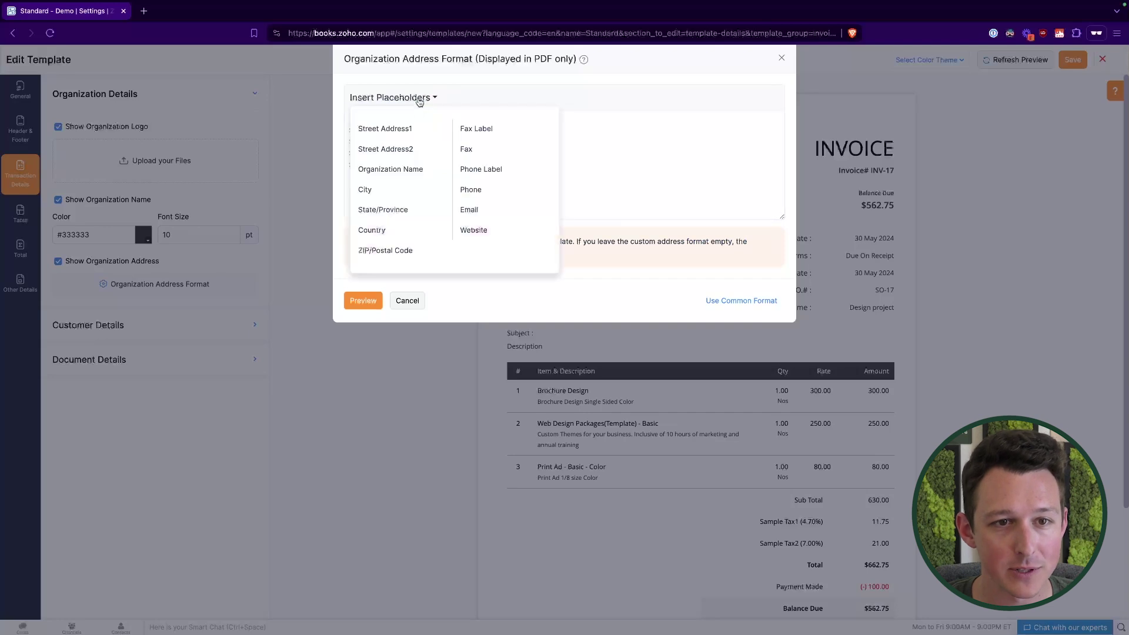
pyautogui.click(385, 128)
pyautogui.click(363, 301)
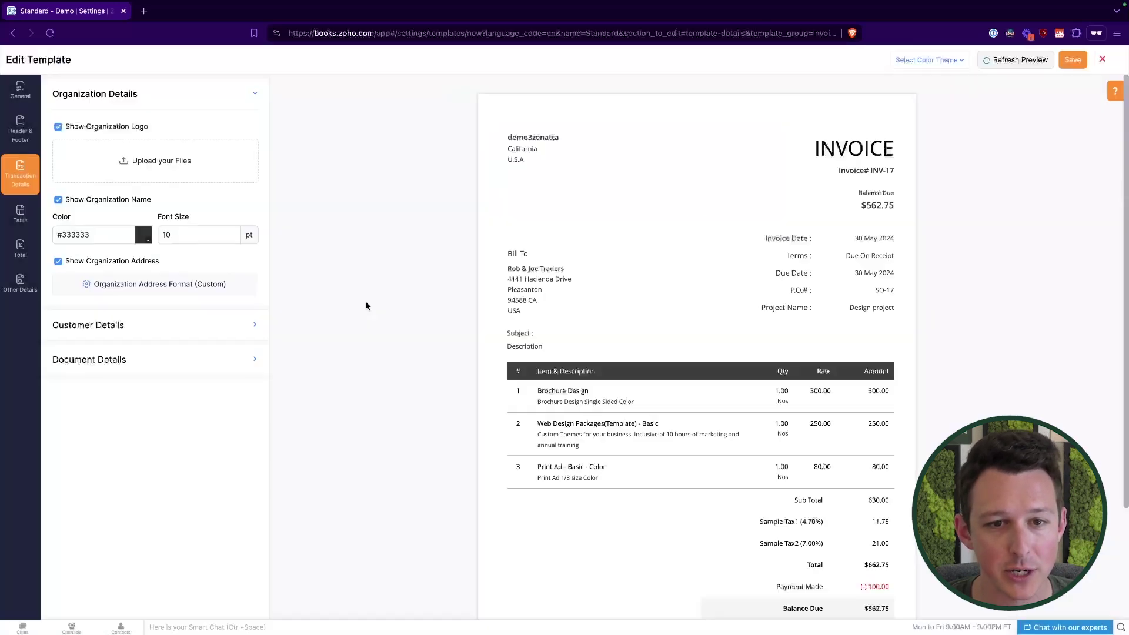
pyautogui.moveTo(536, 160); pyautogui.dragTo(507, 134)
pyautogui.click(505, 139)
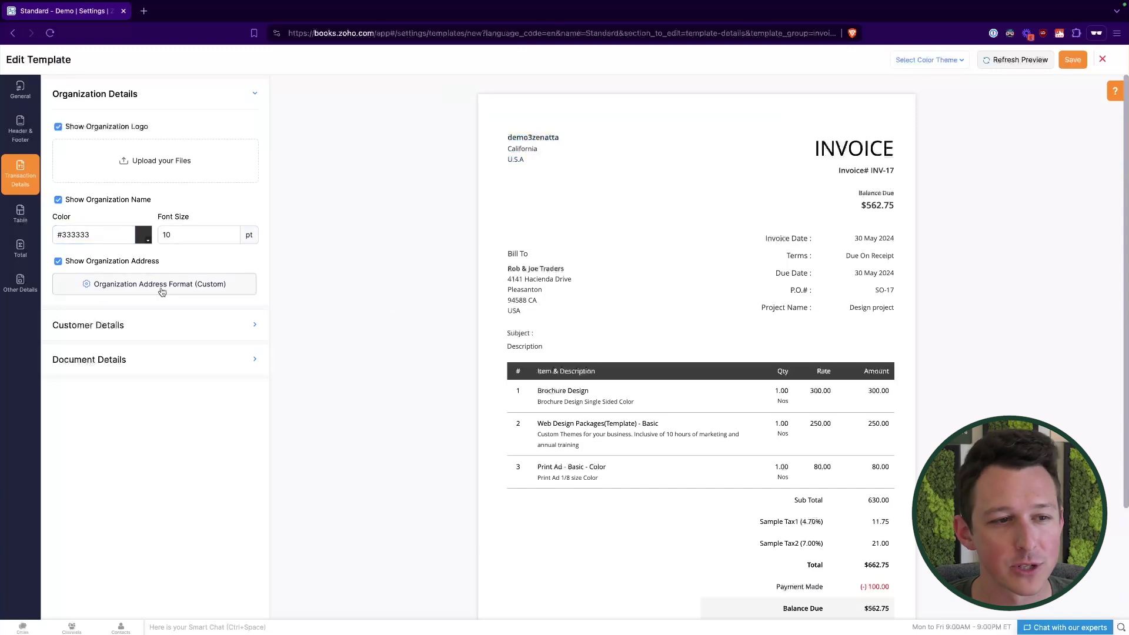
# Step: Try turning off Bill To in the customer details, enabling it again and refreshing the preview
pyautogui.click(182, 331)
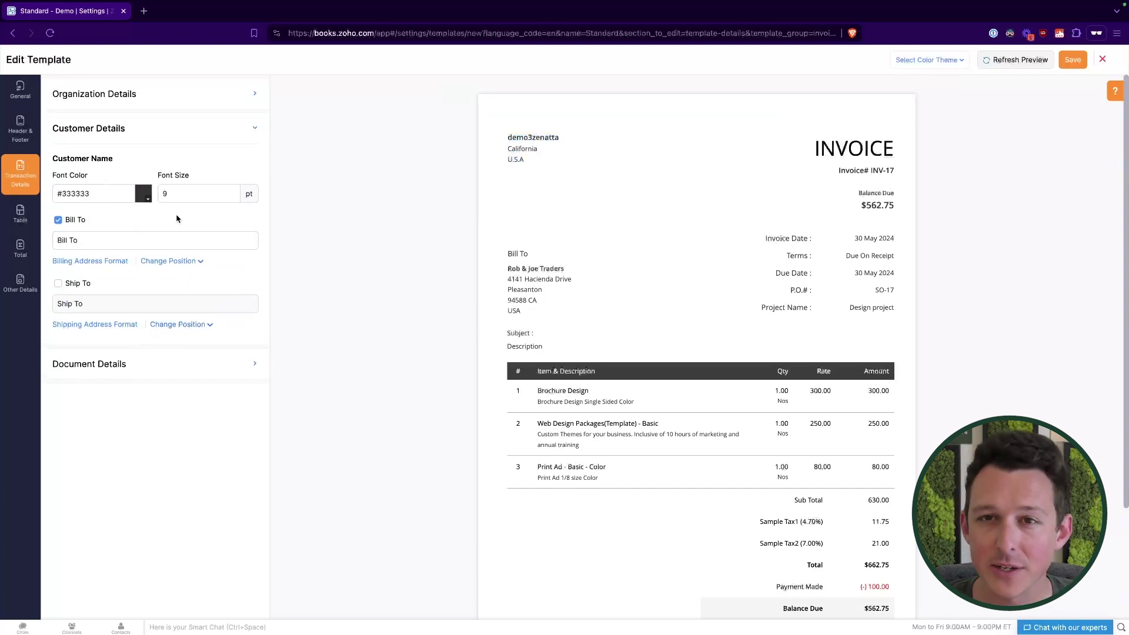
pyautogui.click(58, 220)
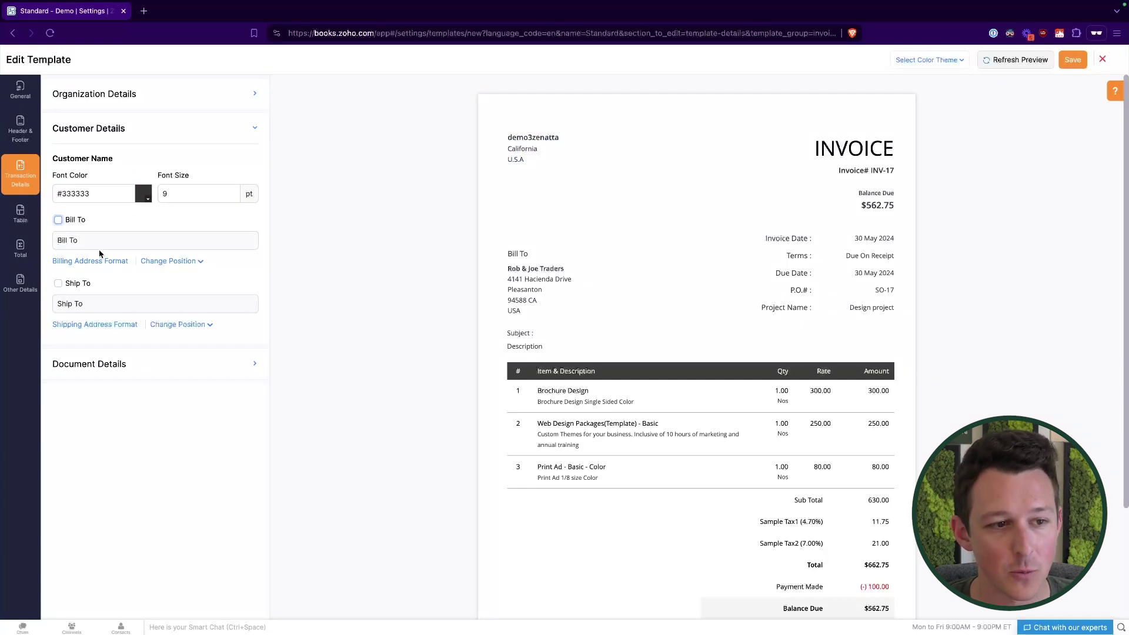
pyautogui.click(993, 60)
pyautogui.click(58, 219)
pyautogui.click(1008, 61)
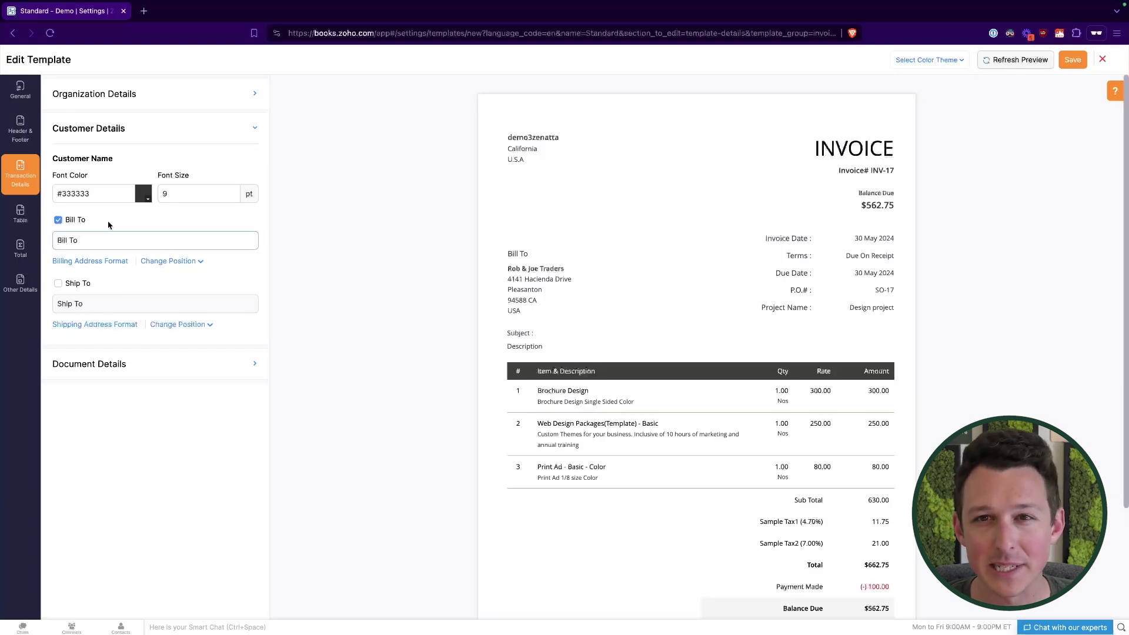
# Step: Enable Ship To in the customer details, refresh the preview and compare the shipping and billing addresses
pyautogui.click(58, 284)
pyautogui.click(1018, 61)
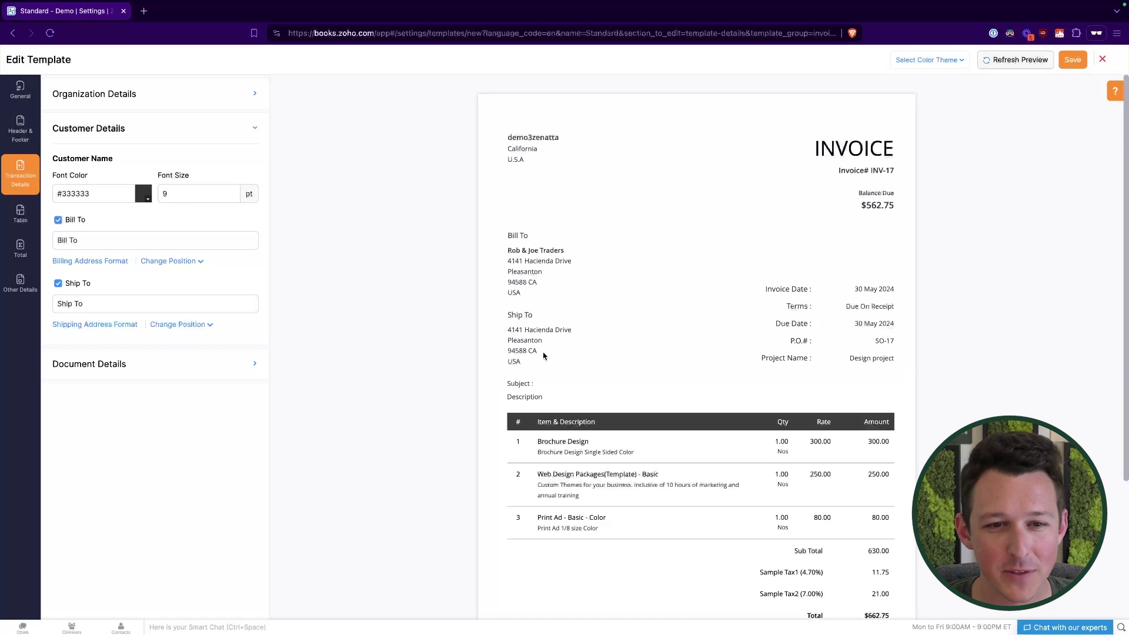
pyautogui.tripleClick(523, 355)
pyautogui.moveTo(528, 297); pyautogui.dragTo(507, 261)
pyautogui.click(507, 261)
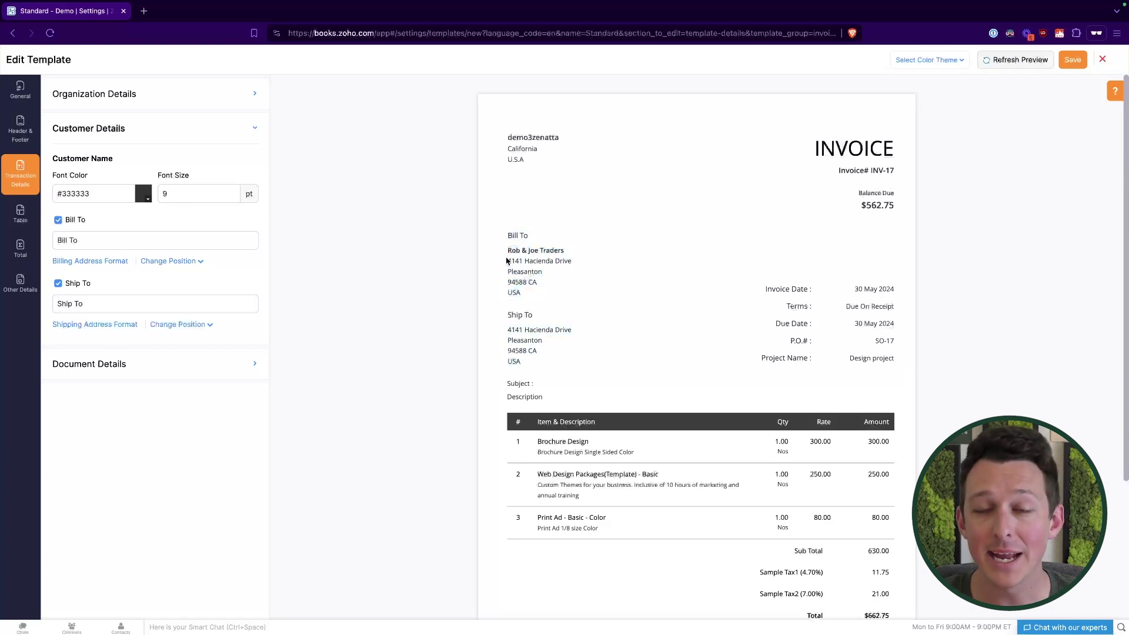
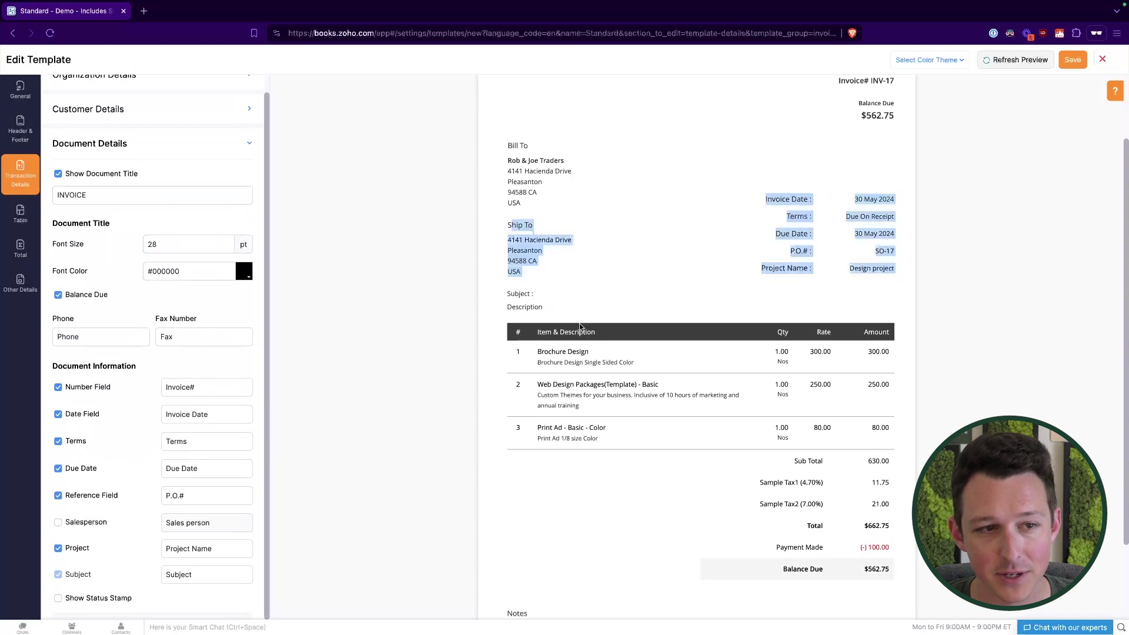
# Step: Examine the line items and the date, terms, P.O. and project fields in the invoice preview
pyautogui.moveTo(550, 306); pyautogui.dragTo(646, 408)
pyautogui.click(645, 408)
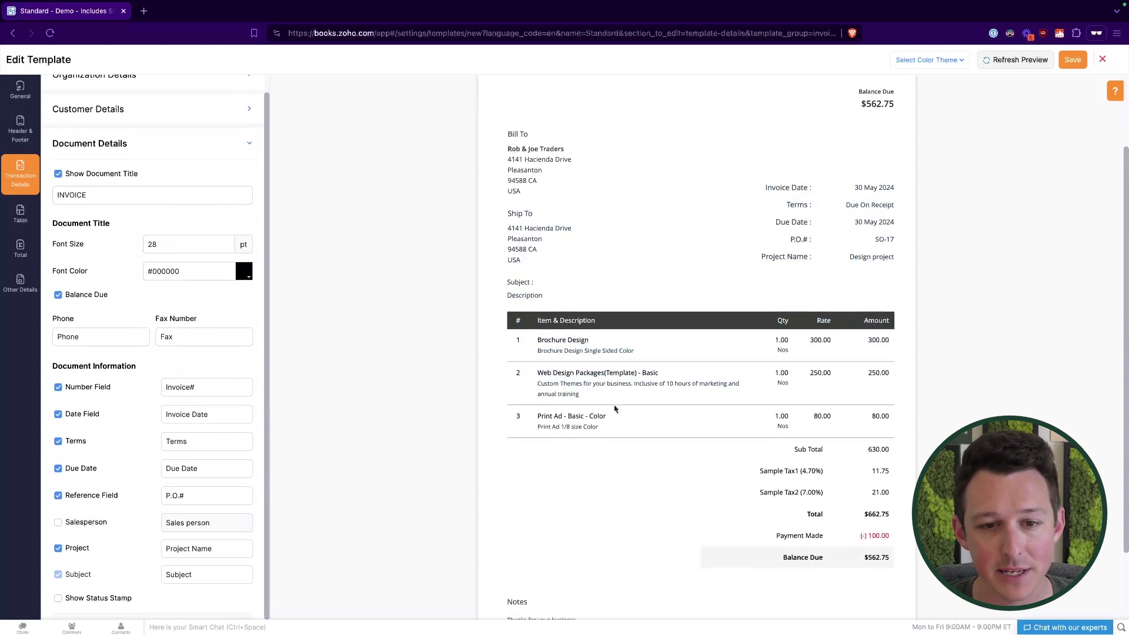
pyautogui.scroll(-1, 141, 247)
pyautogui.moveTo(761, 185); pyautogui.dragTo(897, 256)
pyautogui.click(788, 201)
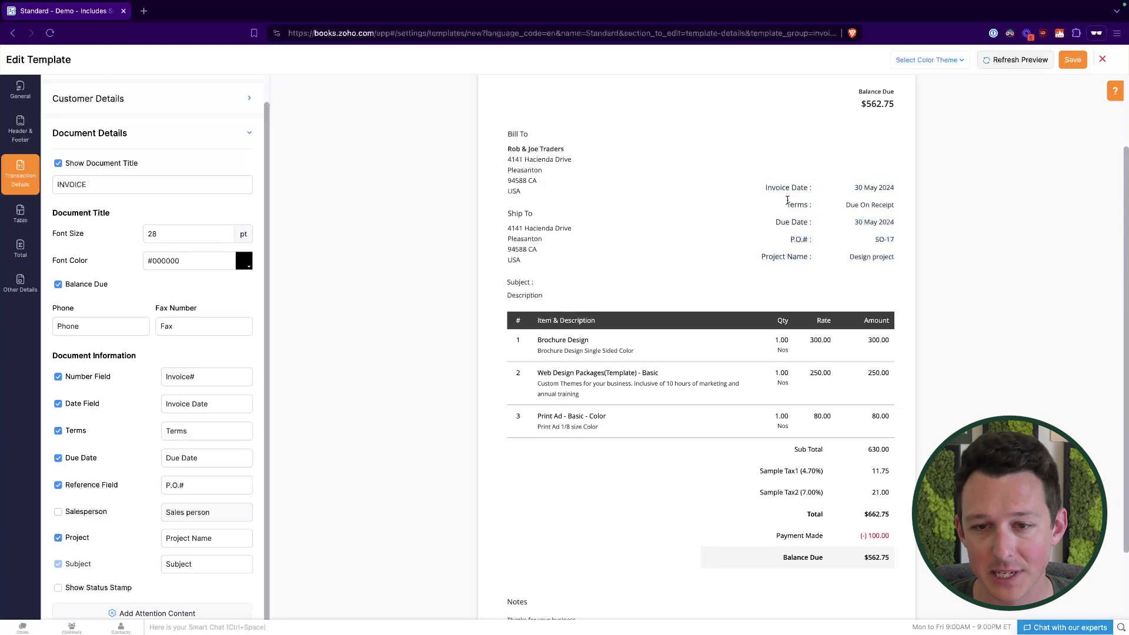
pyautogui.scroll(-1, 177, 205)
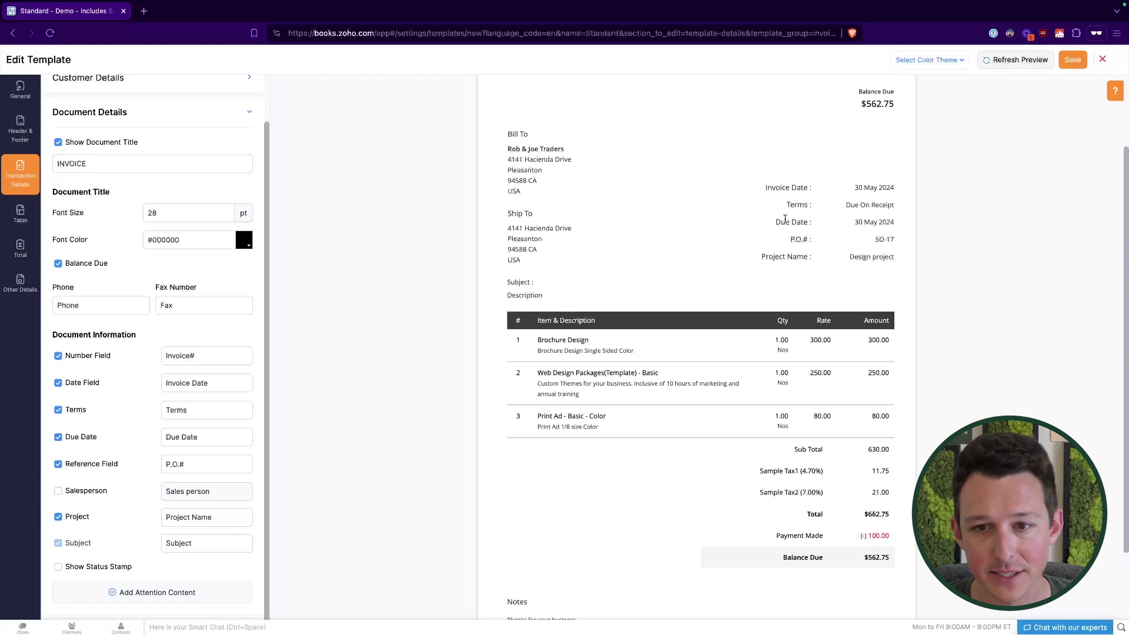
pyautogui.moveTo(785, 218); pyautogui.dragTo(872, 255)
pyautogui.click(872, 255)
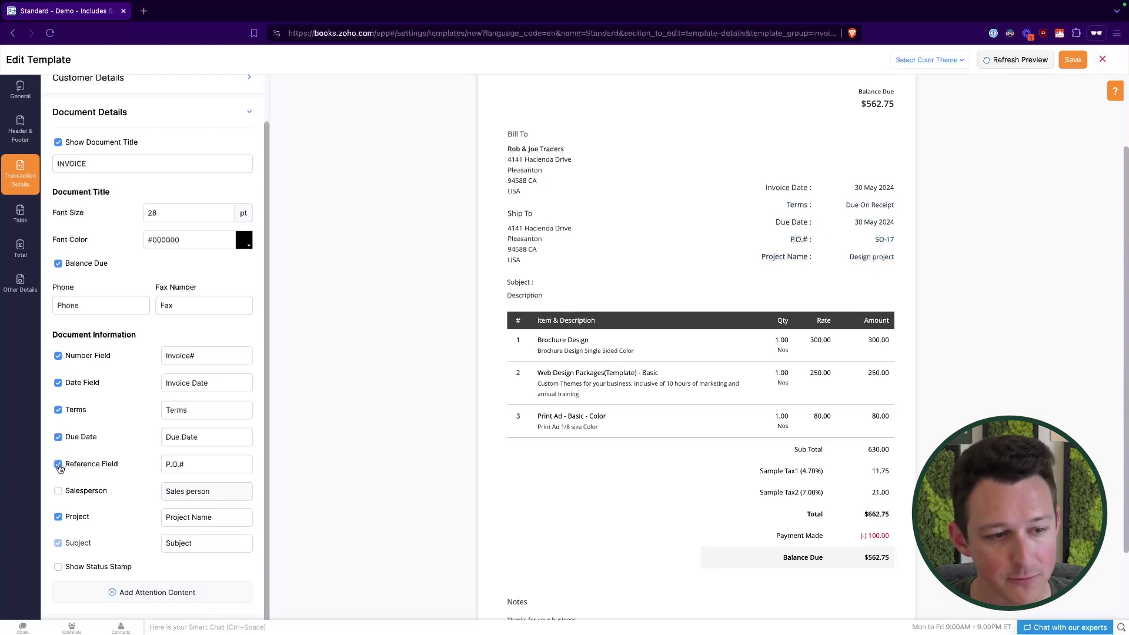
# Step: Try the invoice preview without the Reference Field, enabling the field again and refreshing the preview
pyautogui.click(1026, 61)
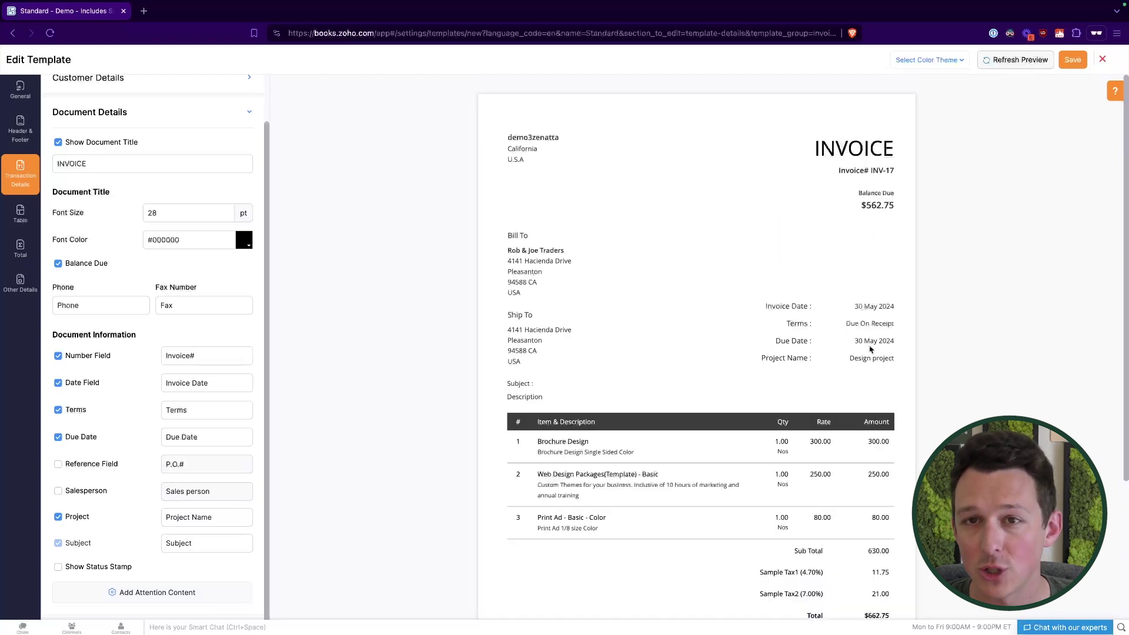
pyautogui.click(58, 464)
pyautogui.click(1016, 63)
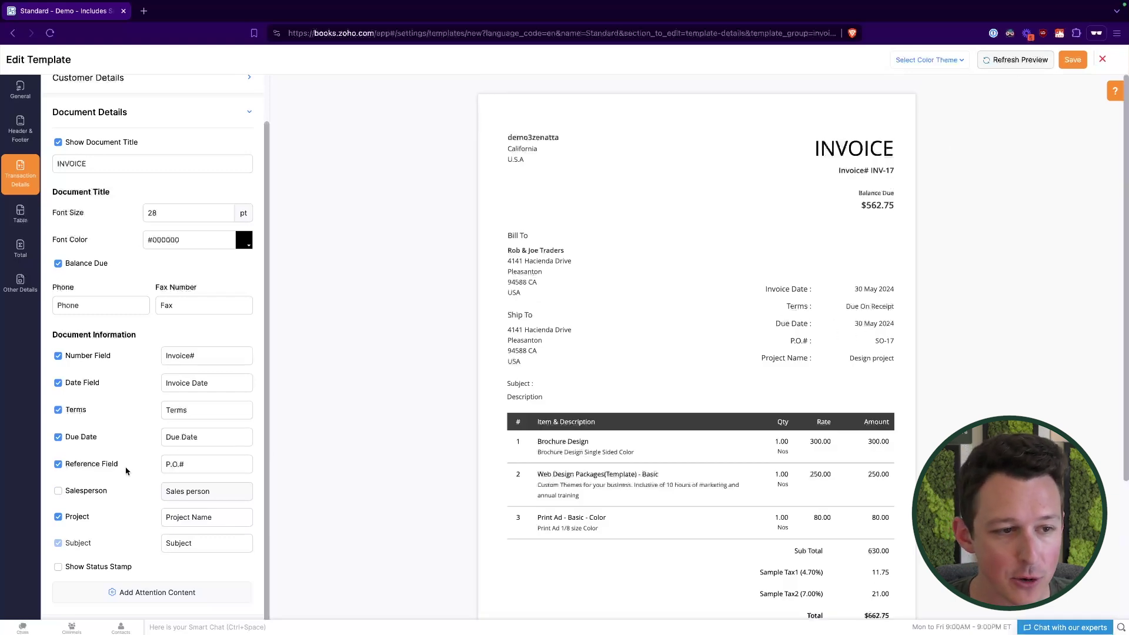
# Step: Change the Reference Field's label to "PO Number", refresh the preview and check the field in the invoice
pyautogui.moveTo(122, 469); pyautogui.dragTo(66, 472)
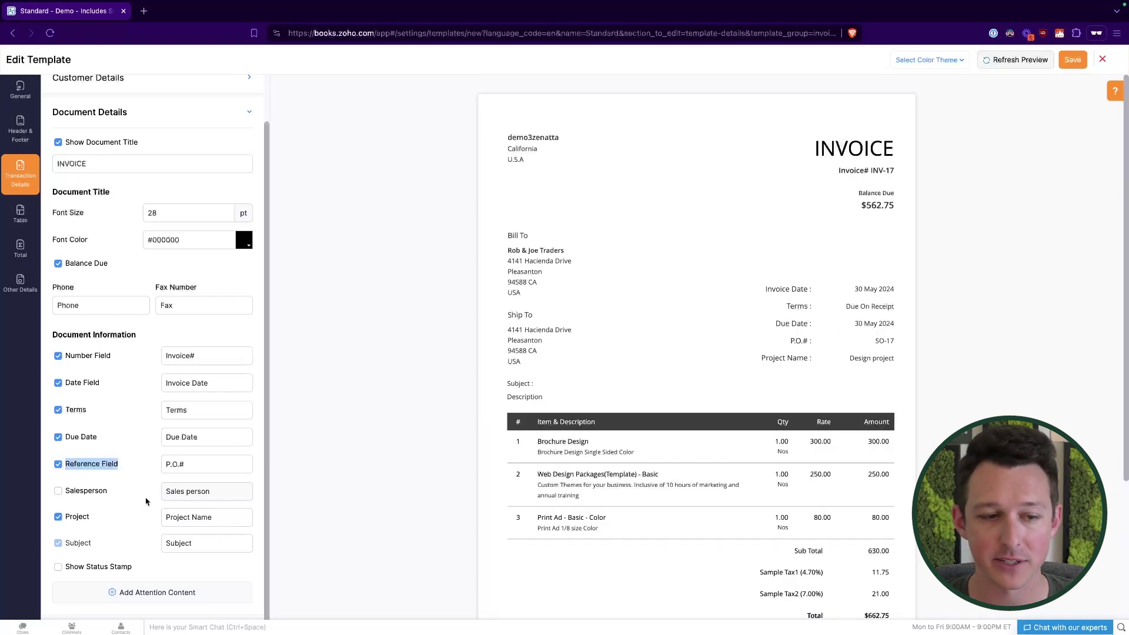
pyautogui.moveTo(200, 465); pyautogui.dragTo(152, 471)
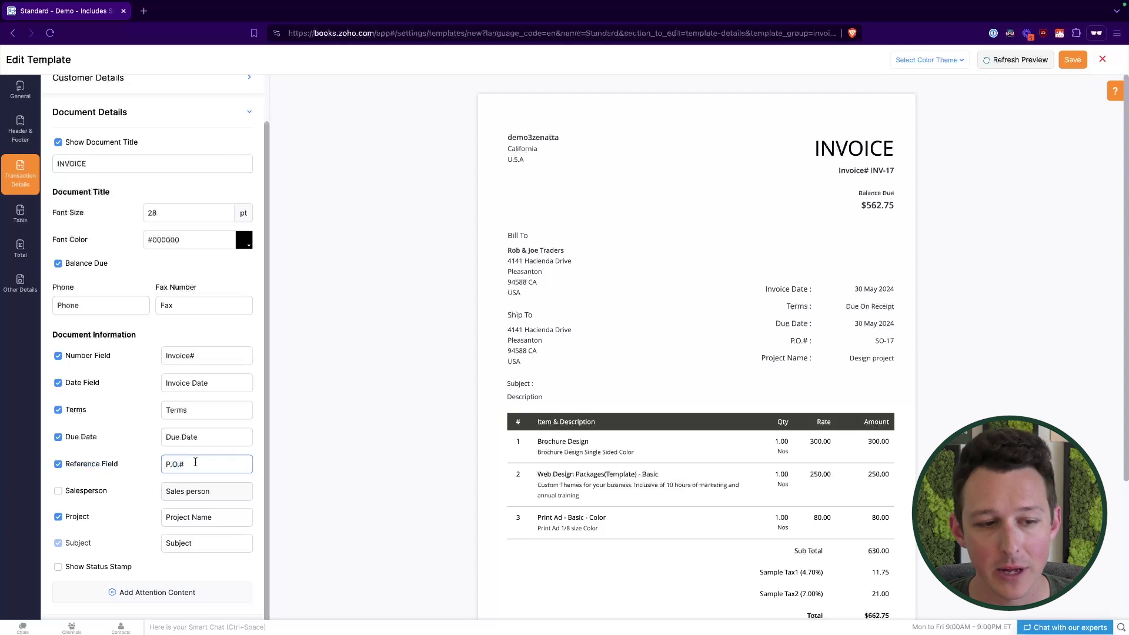
pyautogui.write('PO N')
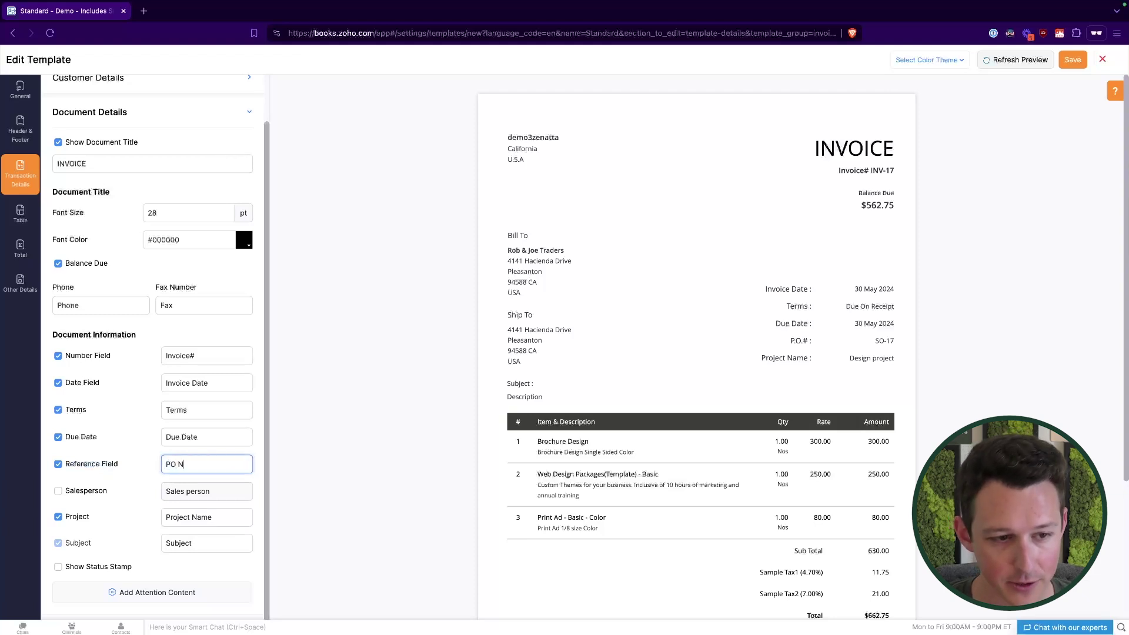
pyautogui.write('umber')
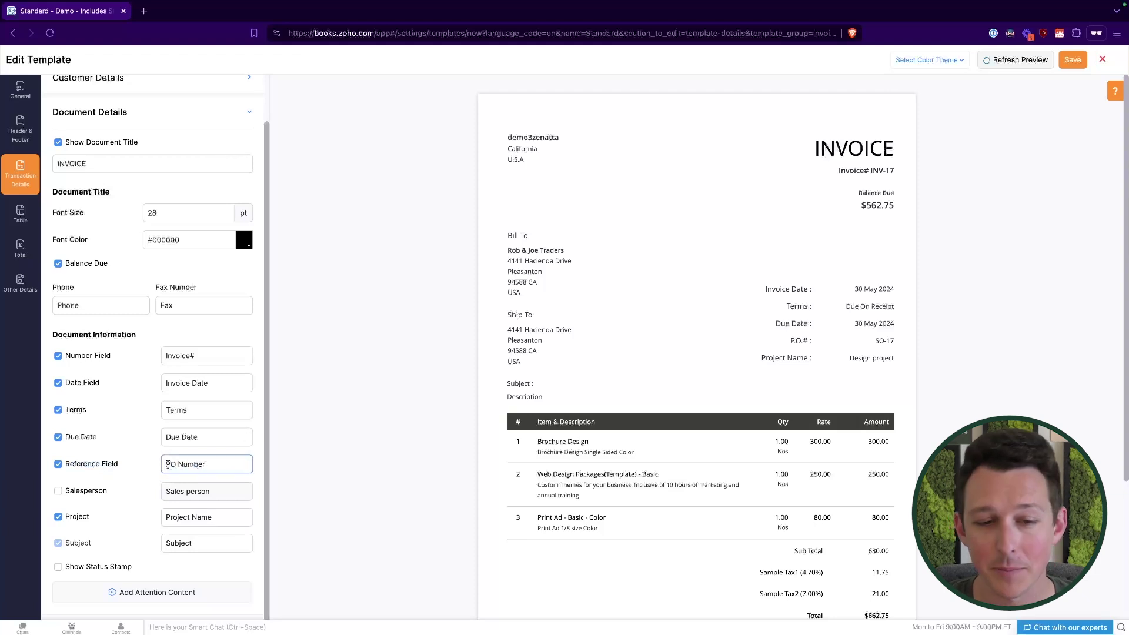
pyautogui.click(315, 468)
pyautogui.click(1003, 62)
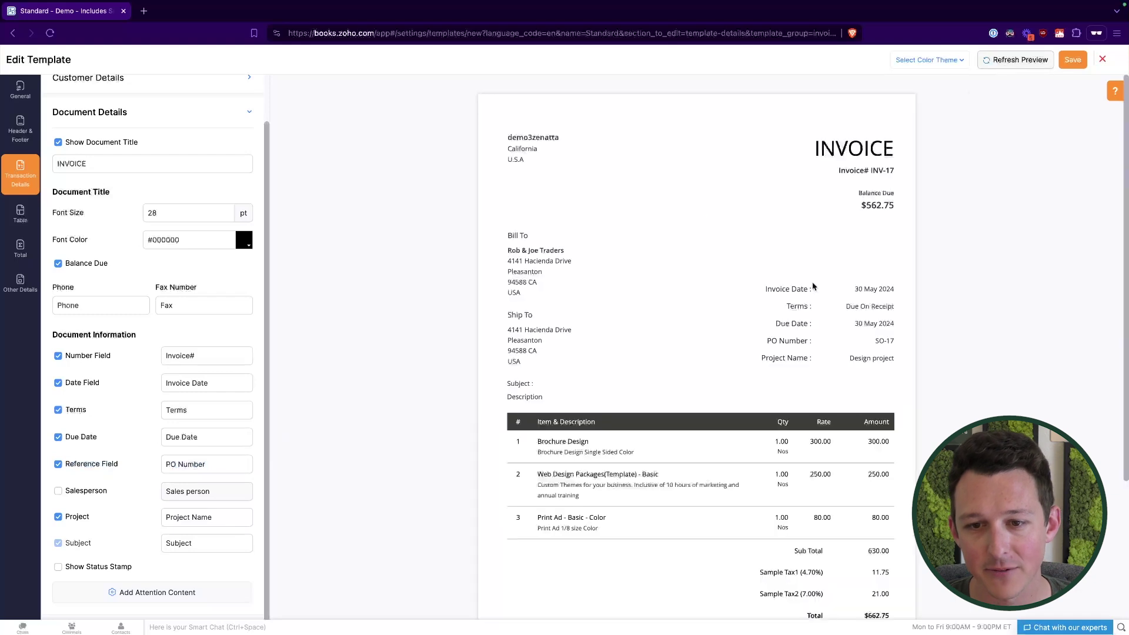
pyautogui.moveTo(766, 345)
pyautogui.mouseDown()
pyautogui.moveTo(914, 347)
pyautogui.moveTo(770, 340)
pyautogui.mouseUp()
pyautogui.click(878, 336)
pyautogui.click(771, 338)
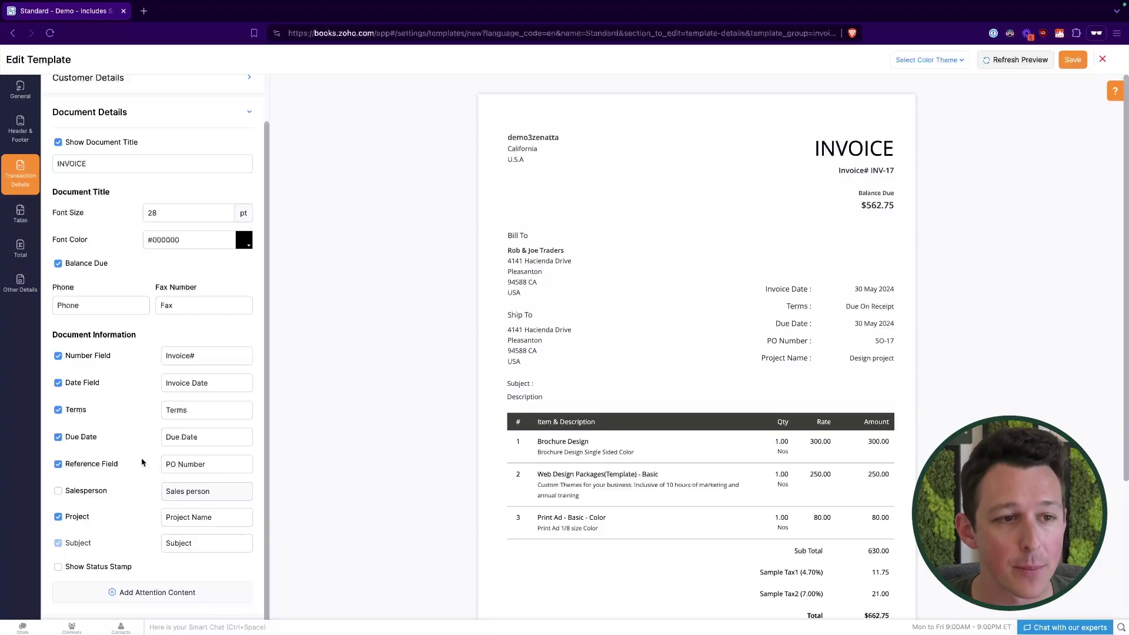
# Step: Open the table settings and examine the line item column fields, widths and labels against the invoice preview
pyautogui.scroll(1, 141, 463)
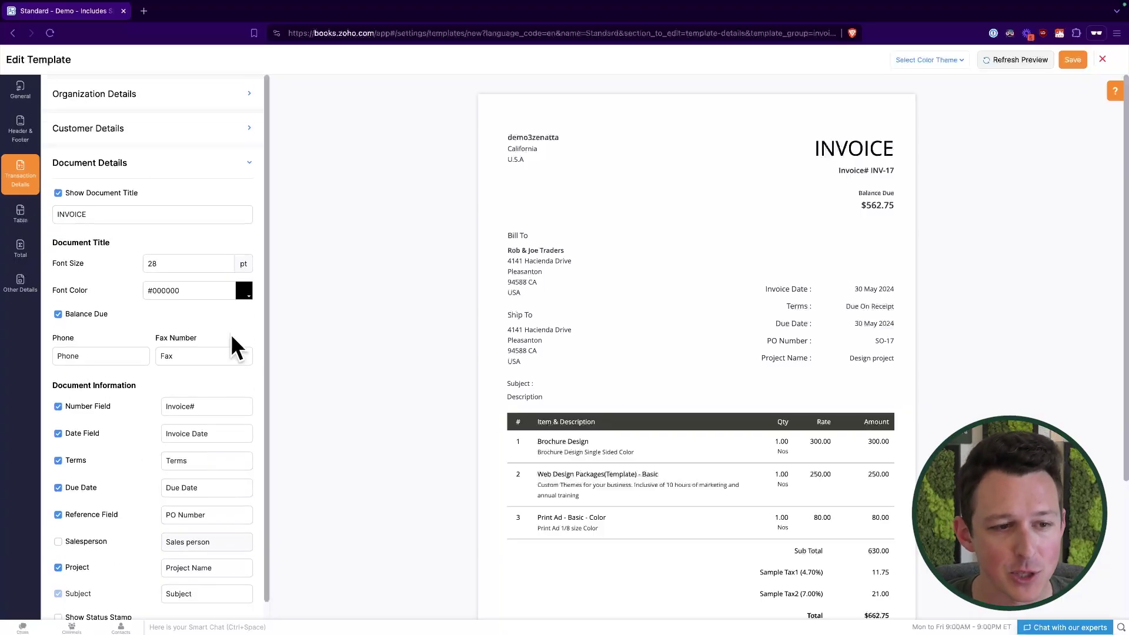
pyautogui.scroll(-1, 230, 333)
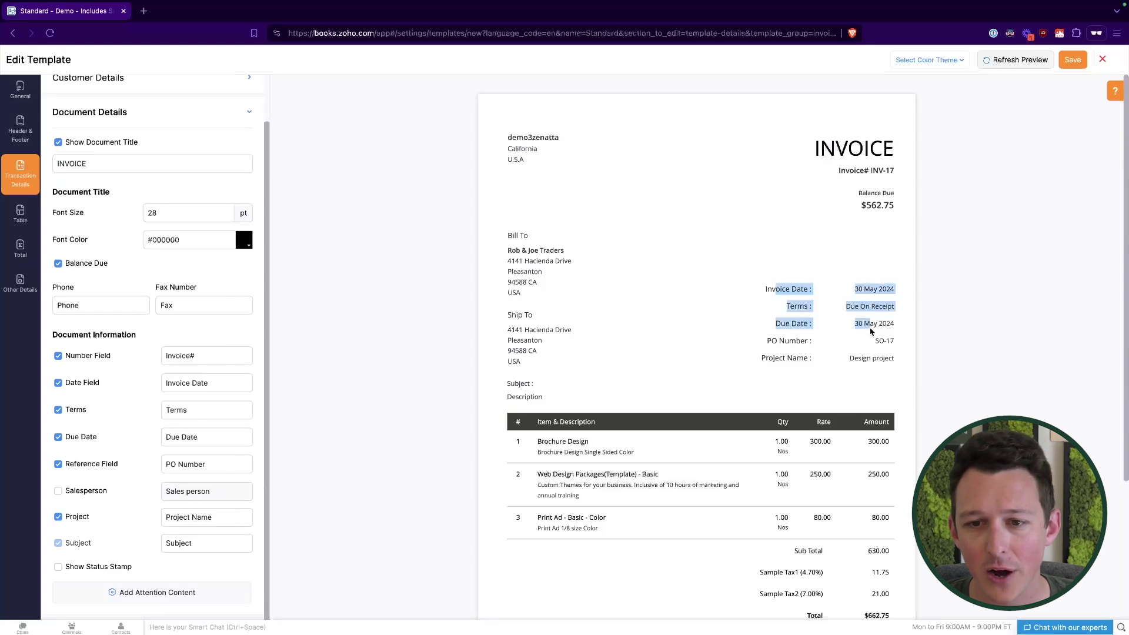
pyautogui.click(21, 215)
pyautogui.scroll(-1, 160, 226)
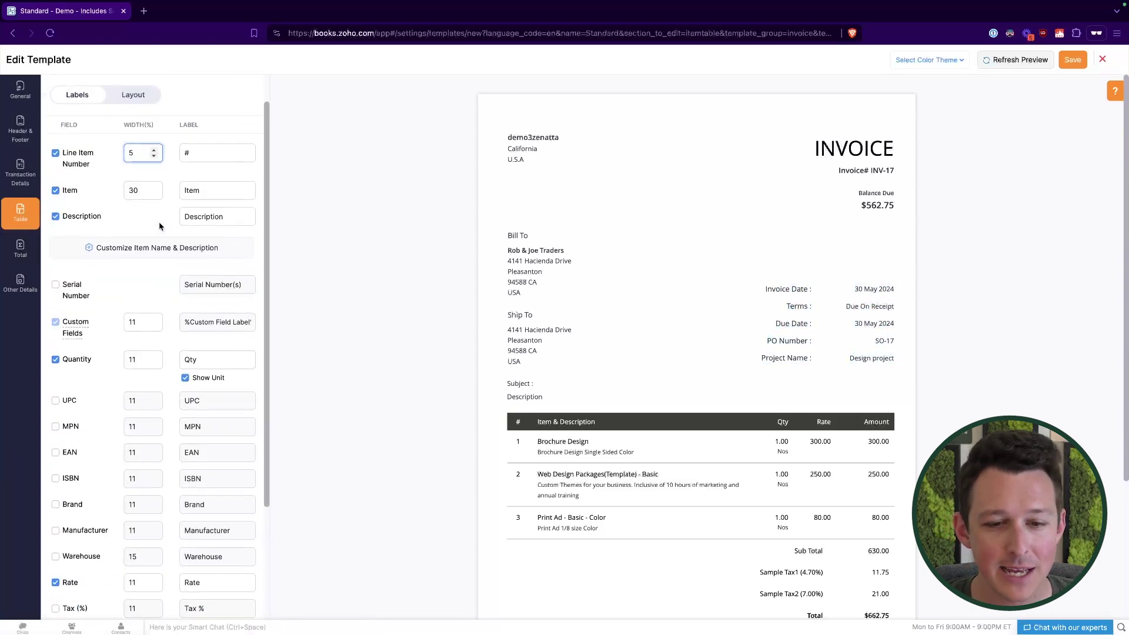
pyautogui.scroll(-3, 539, 289)
pyautogui.click(515, 239)
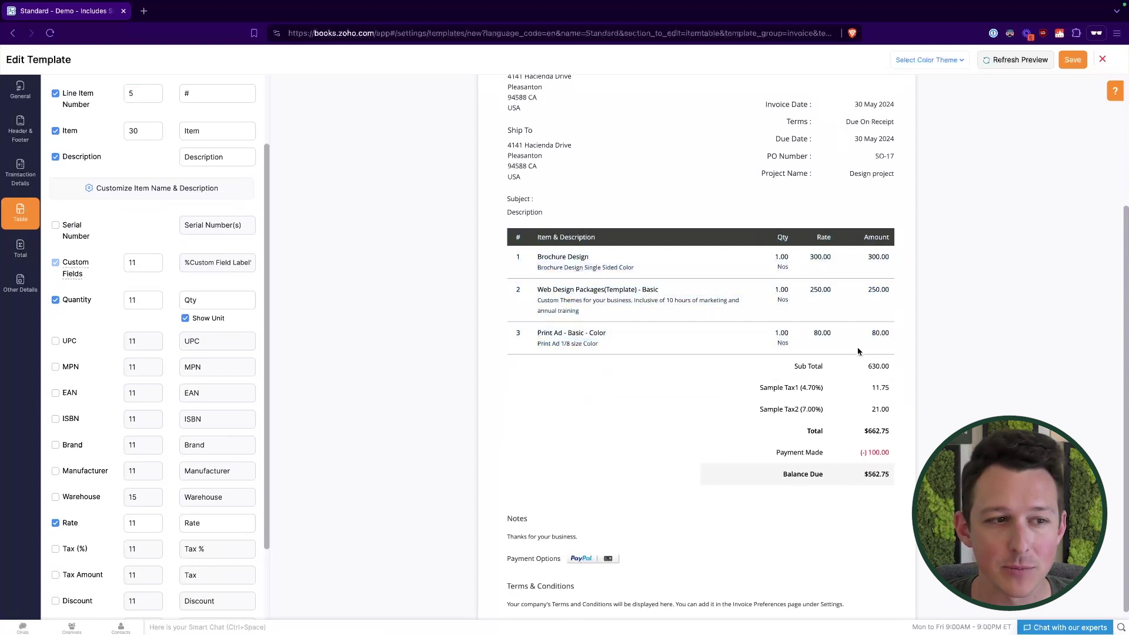
pyautogui.scroll(2, 215, 345)
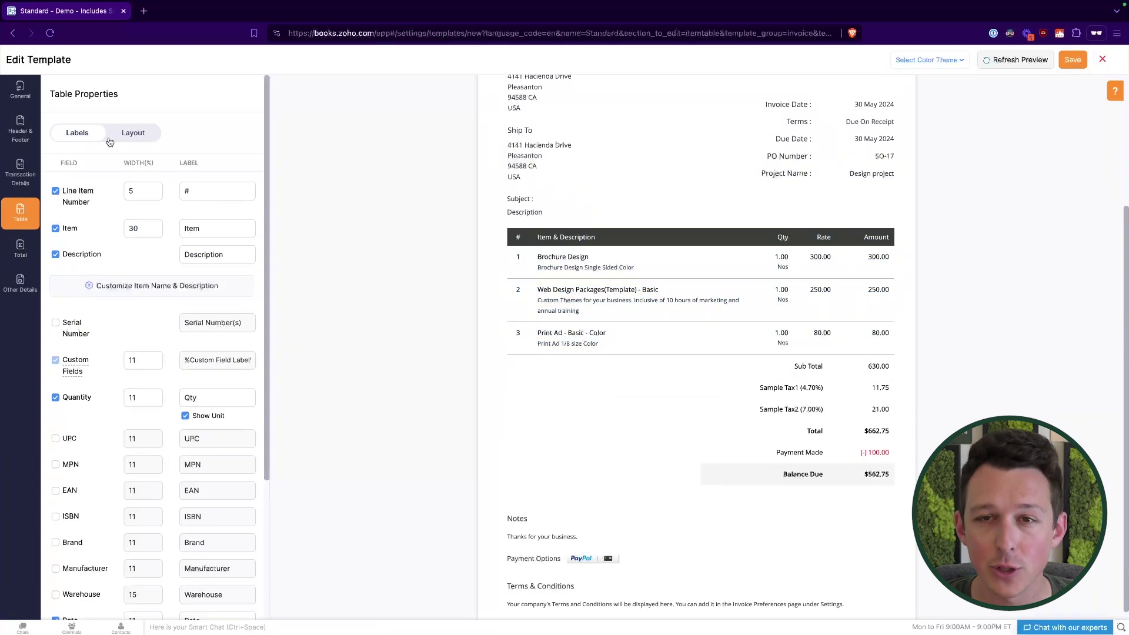
pyautogui.scroll(-1, 139, 380)
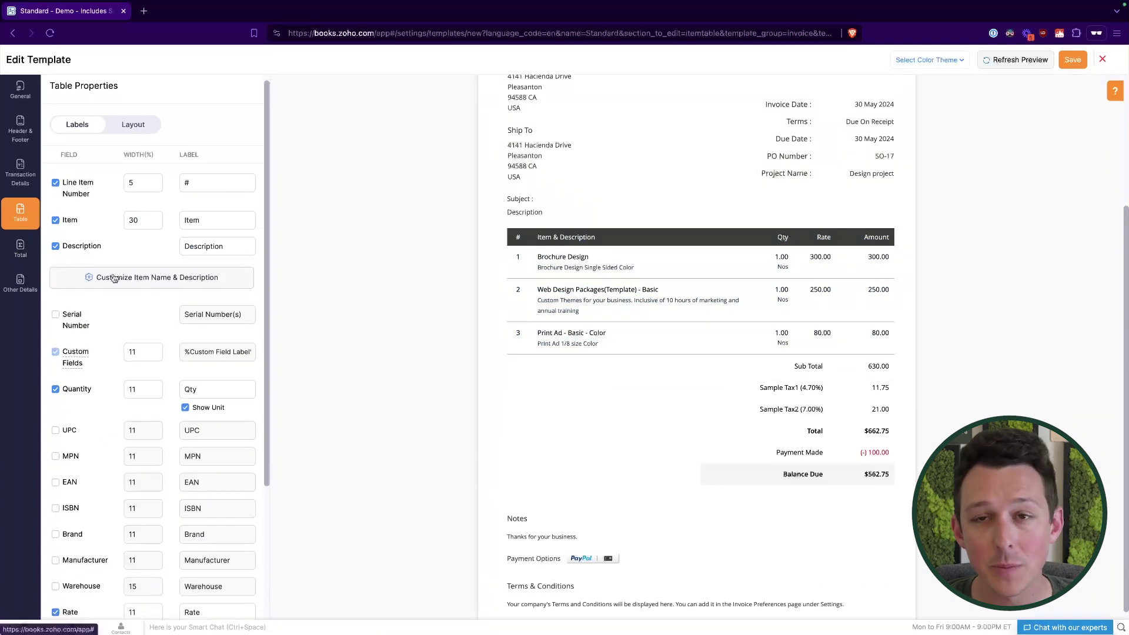
pyautogui.scroll(-1, 114, 358)
pyautogui.scroll(-1, 113, 358)
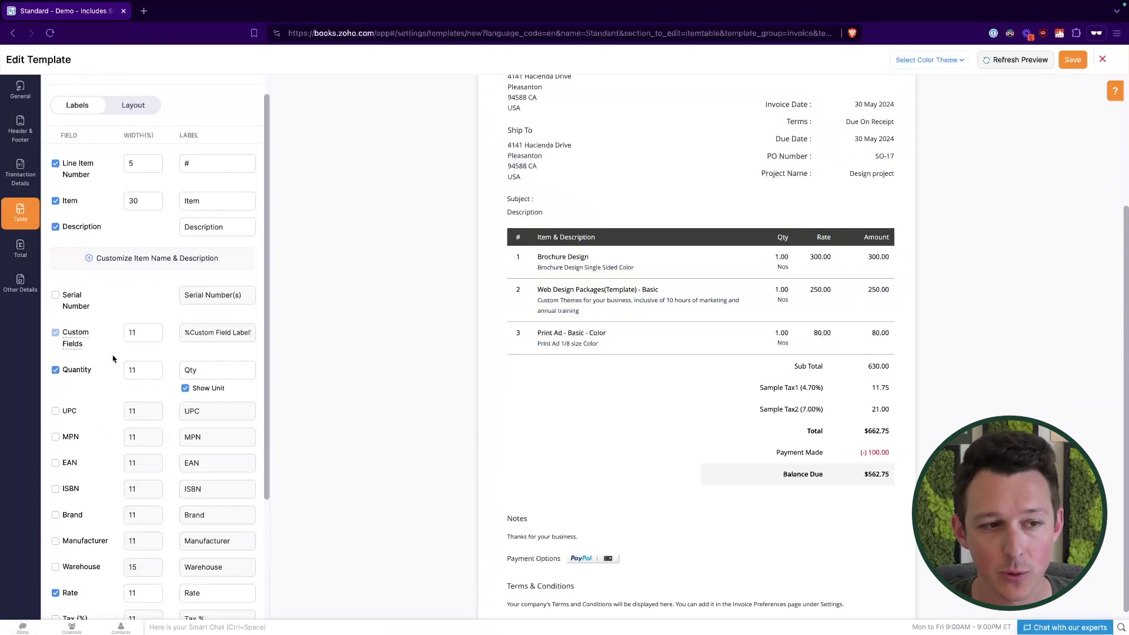
pyautogui.scroll(1, 113, 359)
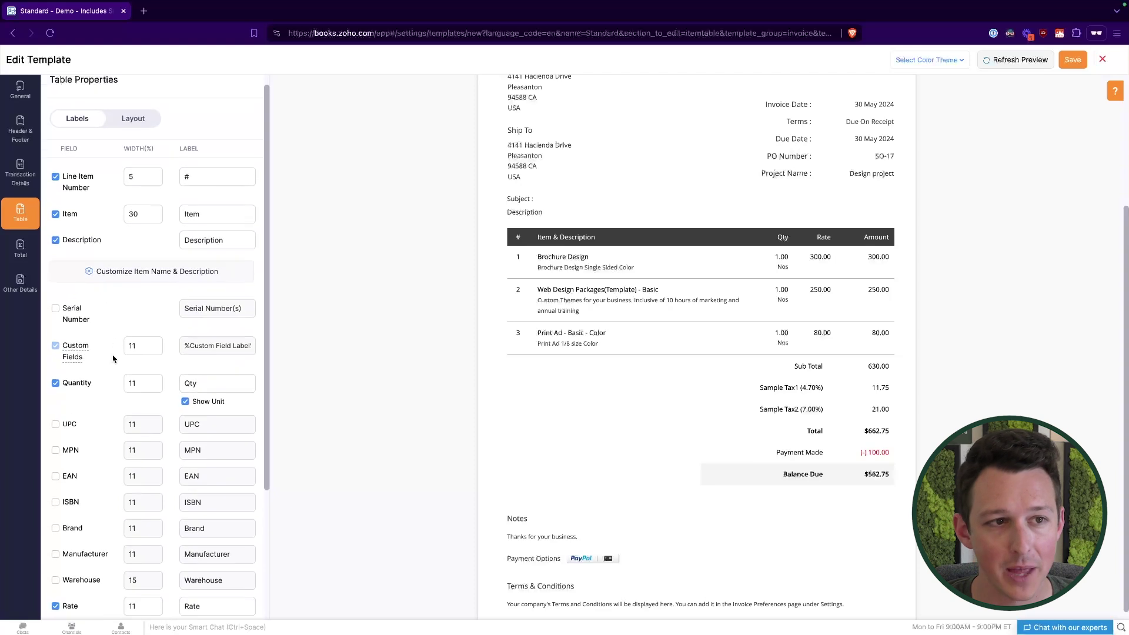
# Step: View the table's layout options for borders, fonts and colors, returning to the column labels
pyautogui.click(134, 118)
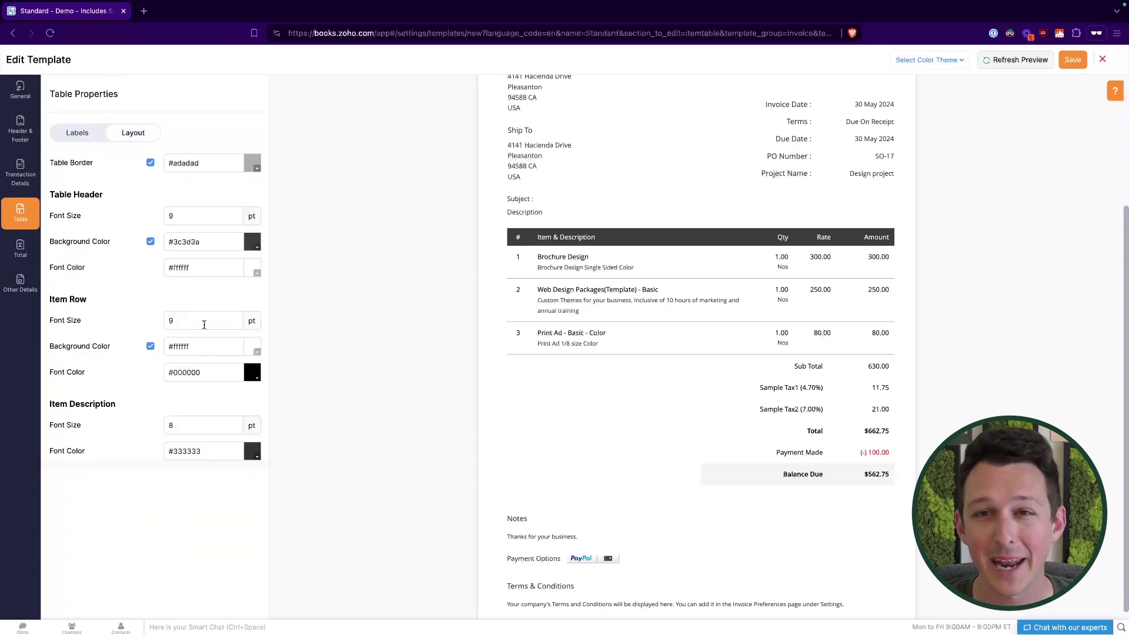
pyautogui.click(80, 134)
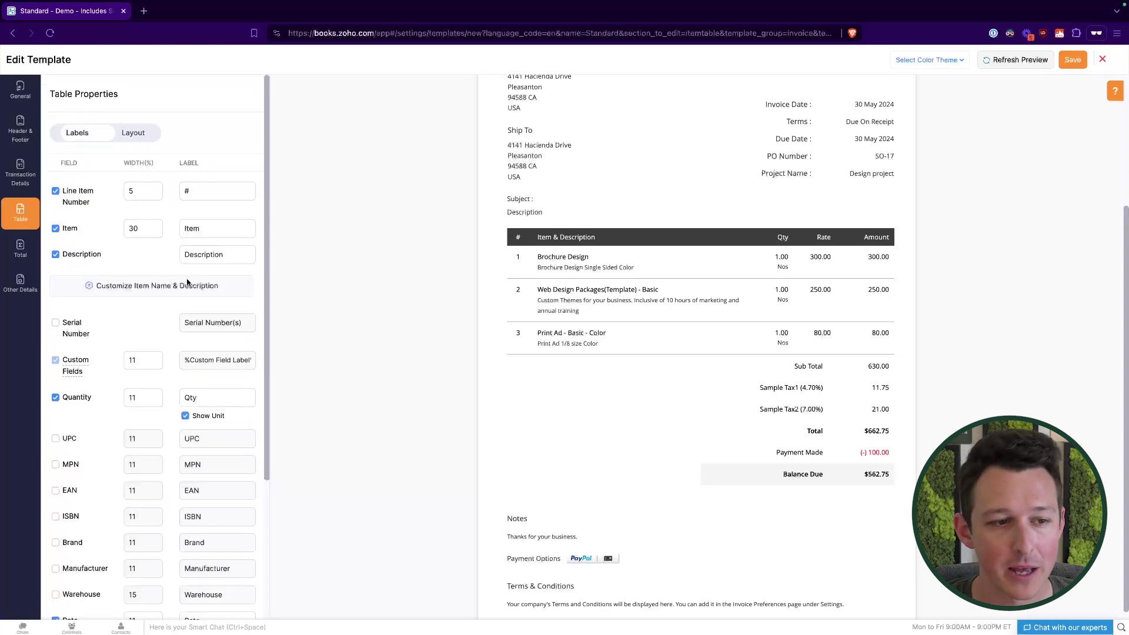
pyautogui.scroll(-4, 169, 206)
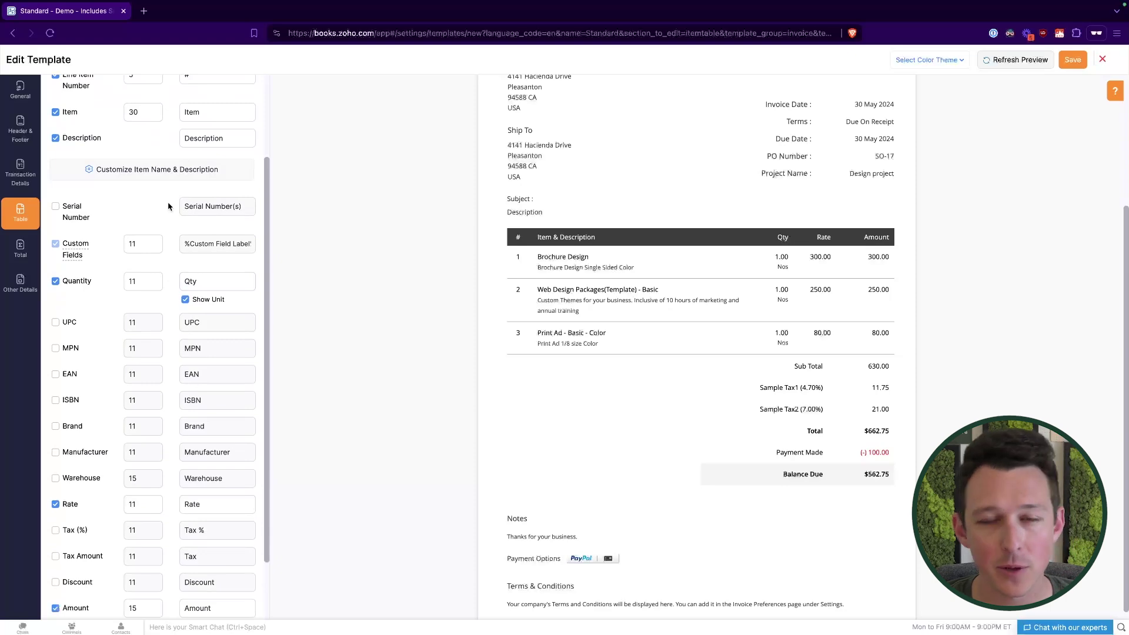
pyautogui.scroll(2, 169, 205)
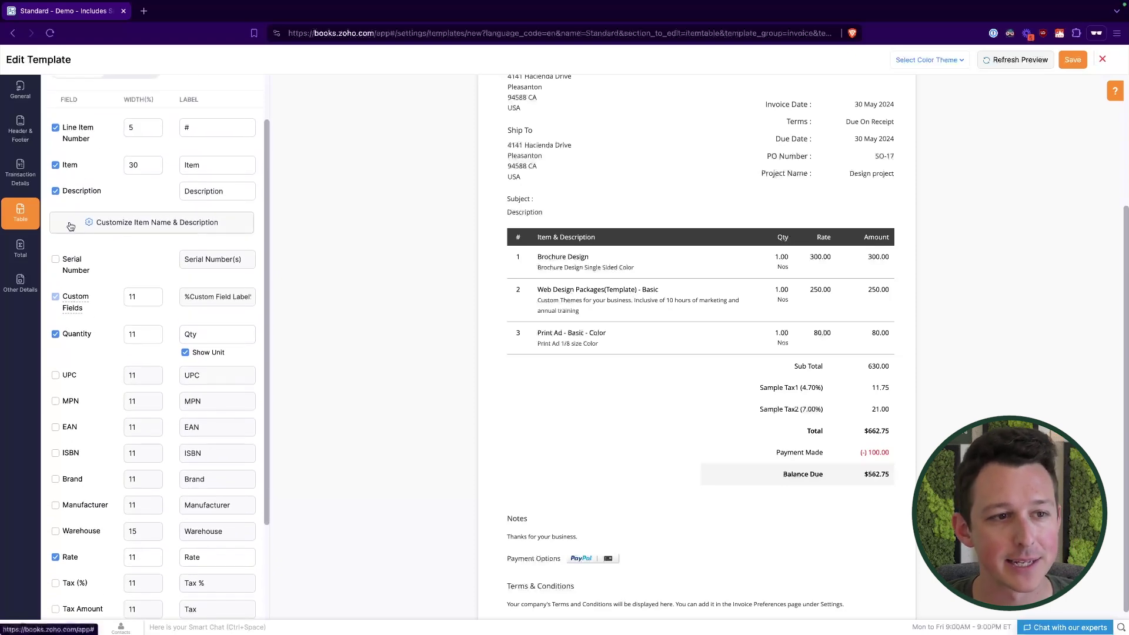
# Step: Insert the Item SKU placeholder into the item name and description format and preview it on the line items
pyautogui.click(173, 228)
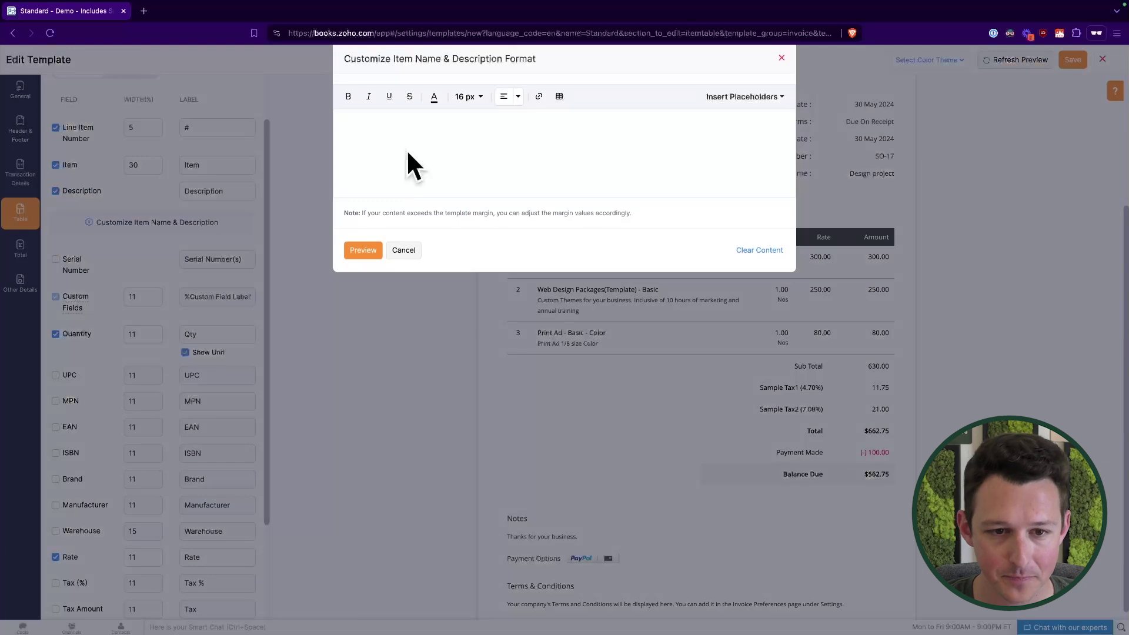
pyautogui.click(738, 97)
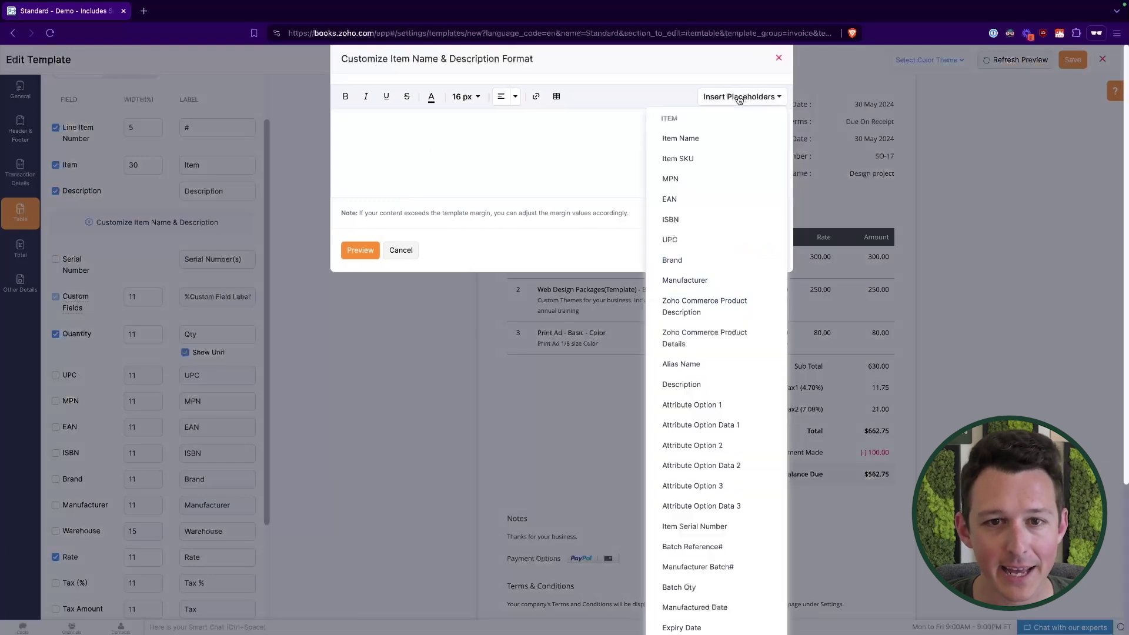
pyautogui.click(713, 160)
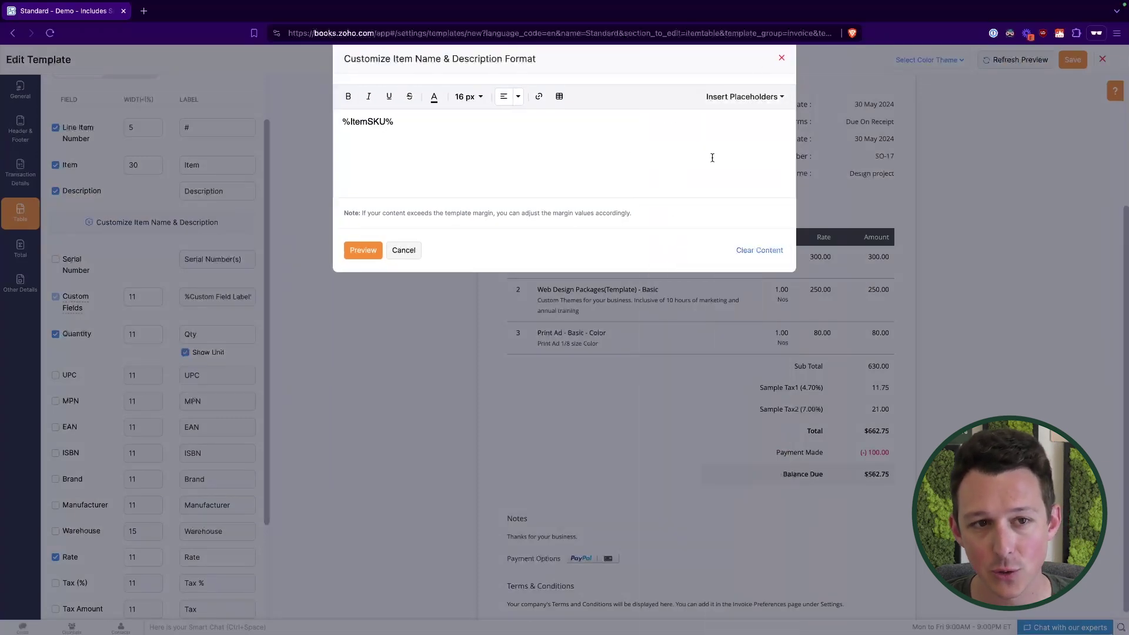
pyautogui.click(364, 250)
pyautogui.scroll(-3, 610, 396)
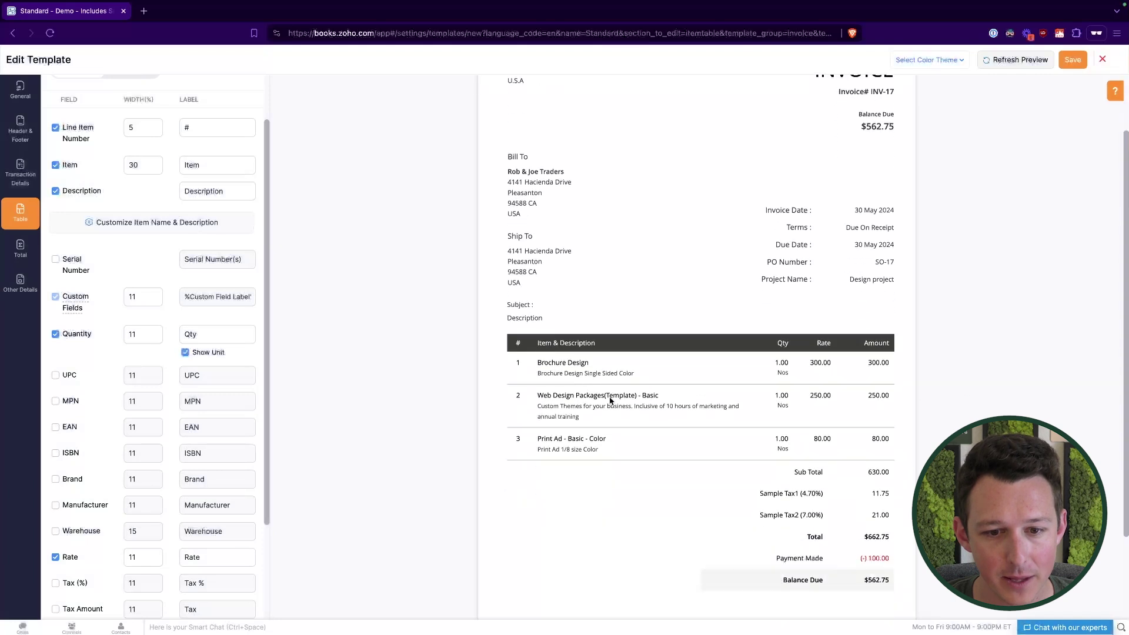
pyautogui.scroll(-1, 605, 416)
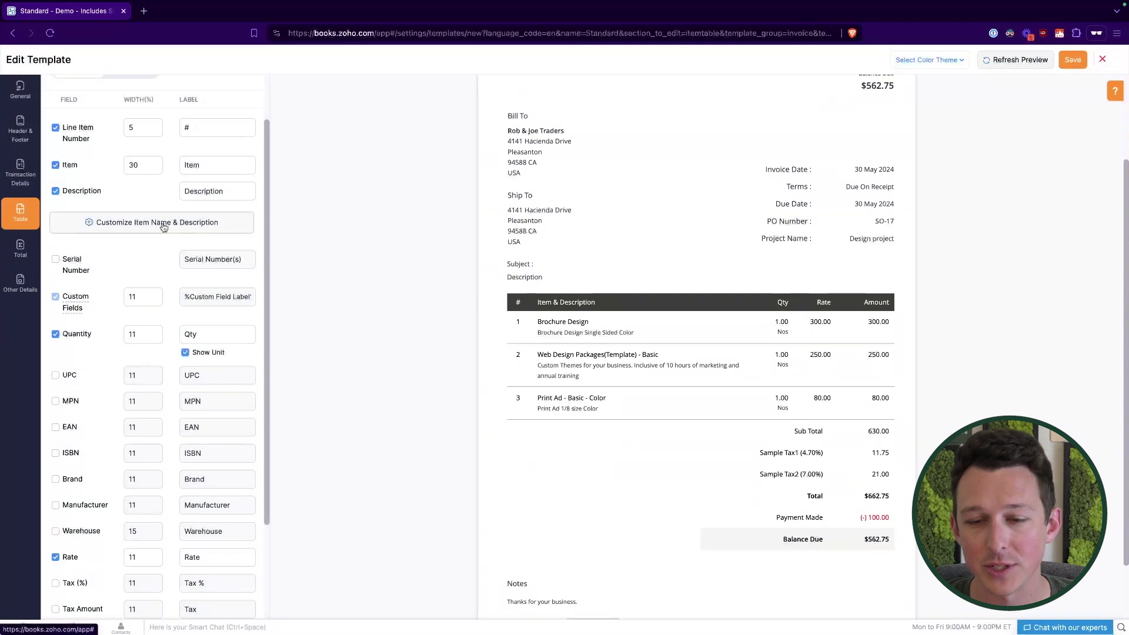
# Step: Try enabling the Serial Number field for the line items and refresh the preview
pyautogui.scroll(-2, 164, 228)
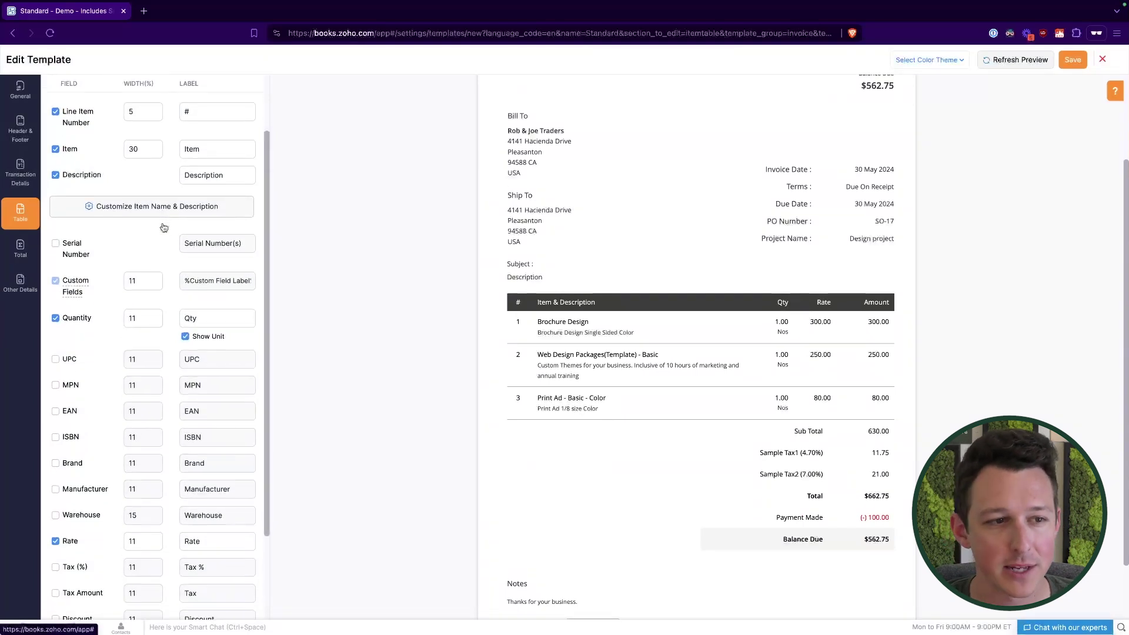
pyautogui.click(56, 233)
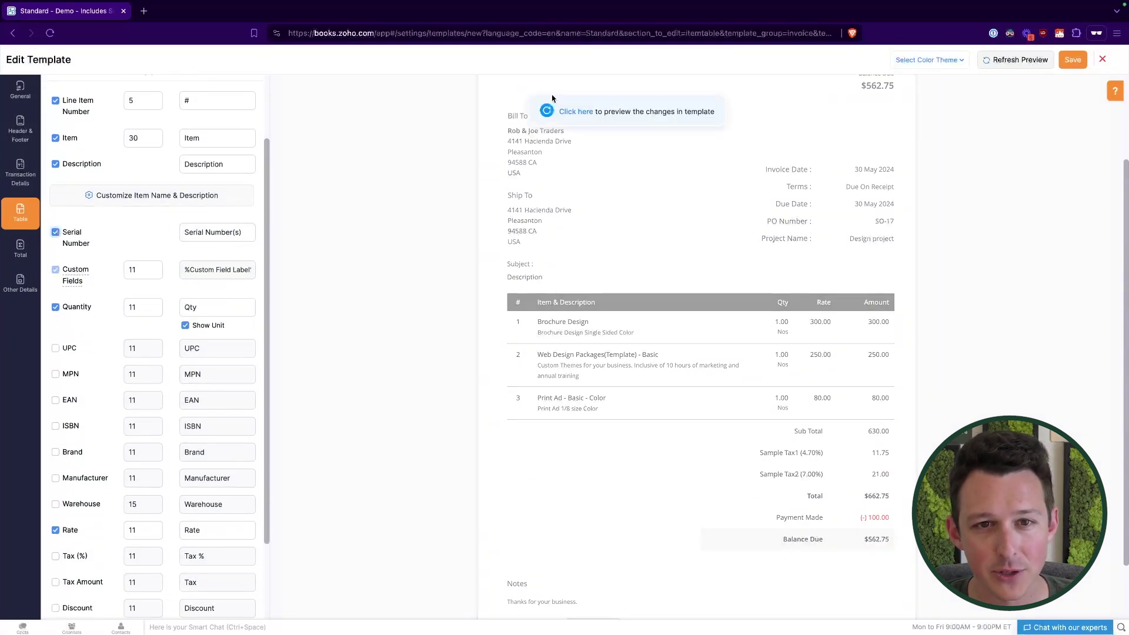
pyautogui.click(565, 110)
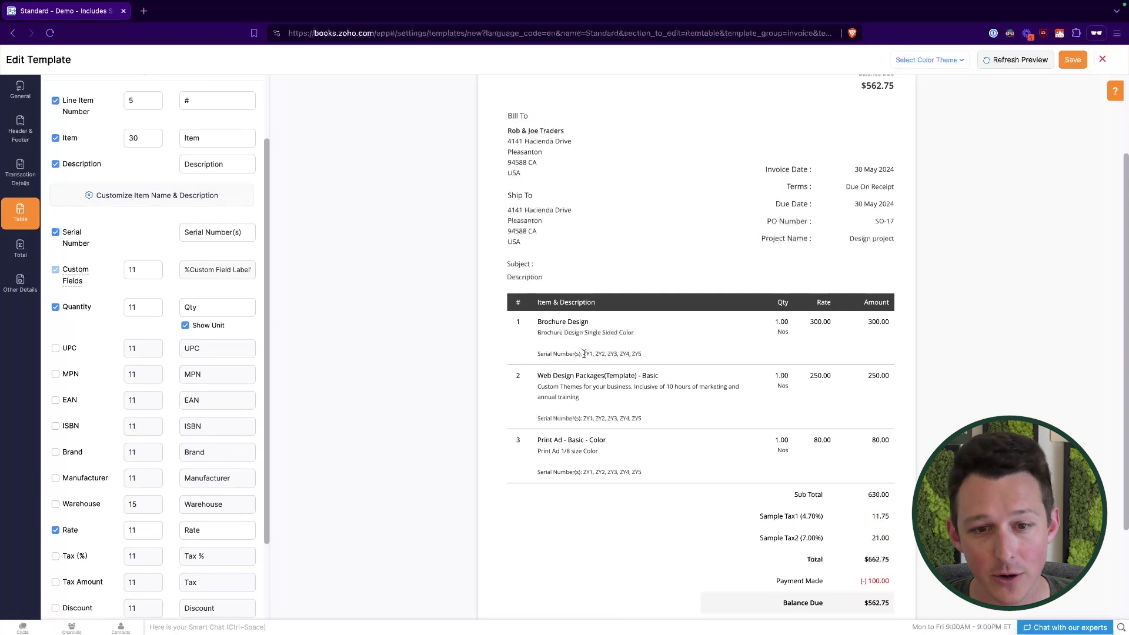
# Step: Examine the serial number line beneath the Brochure Design item in the invoice preview
pyautogui.moveTo(584, 353)
pyautogui.mouseDown()
pyautogui.moveTo(683, 356)
pyautogui.moveTo(583, 352)
pyautogui.mouseUp()
pyautogui.click(656, 357)
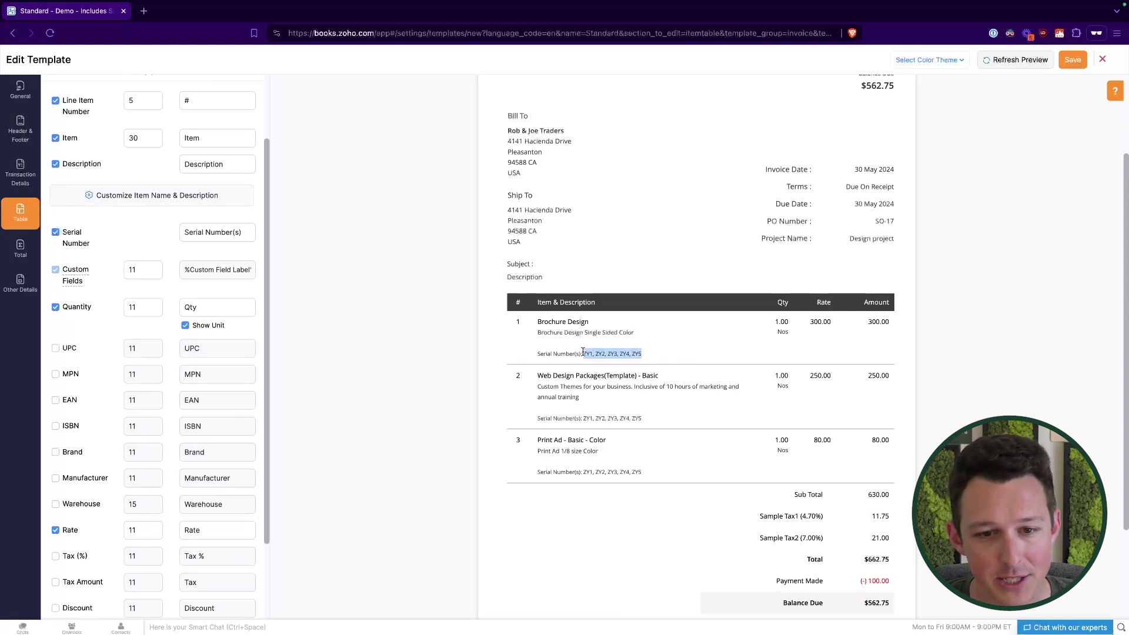
pyautogui.click(582, 352)
pyautogui.tripleClick(559, 356)
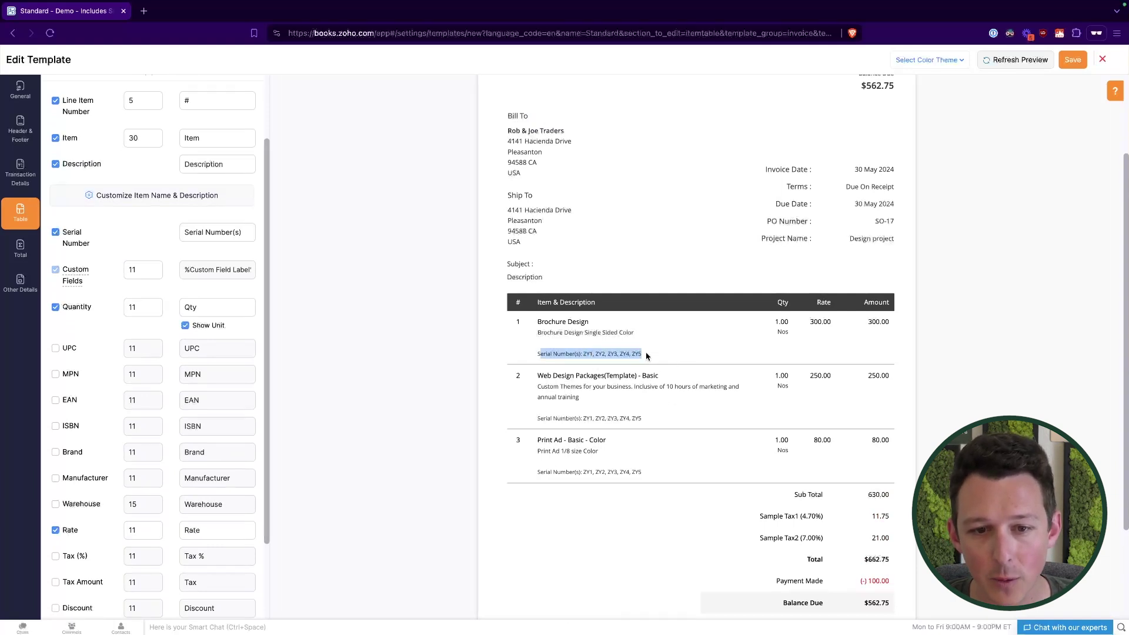
pyautogui.click(648, 356)
pyautogui.moveTo(646, 340)
pyautogui.mouseDown()
pyautogui.moveTo(534, 329)
pyautogui.moveTo(591, 354)
pyautogui.moveTo(631, 353)
pyautogui.mouseUp()
pyautogui.click(586, 354)
pyautogui.click(631, 354)
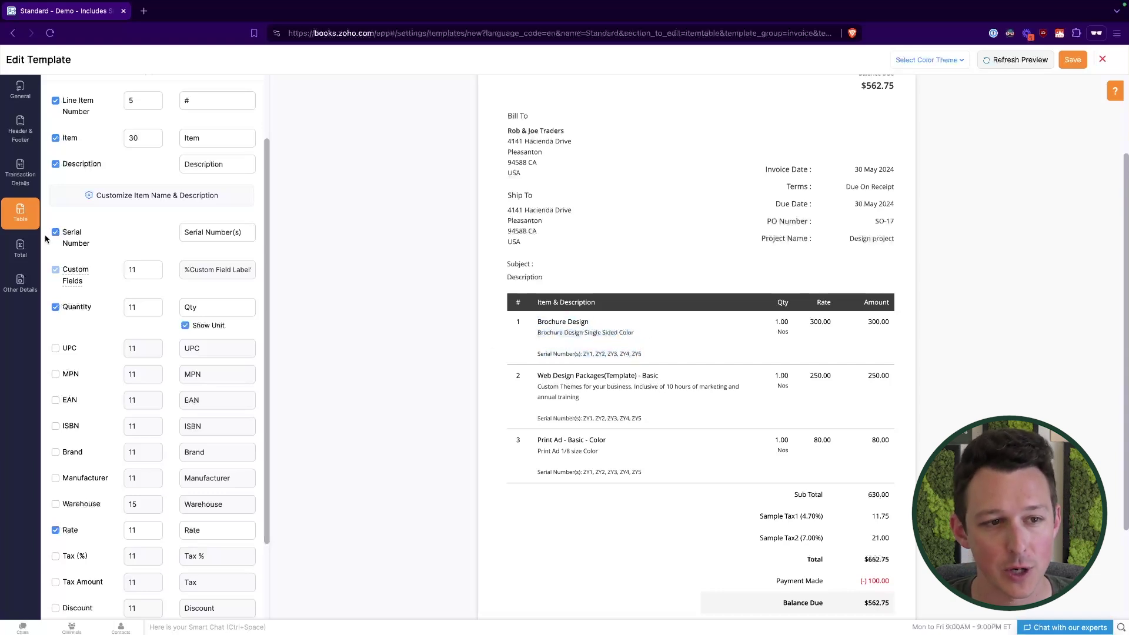
pyautogui.moveTo(583, 353); pyautogui.dragTo(756, 357)
pyautogui.click(755, 357)
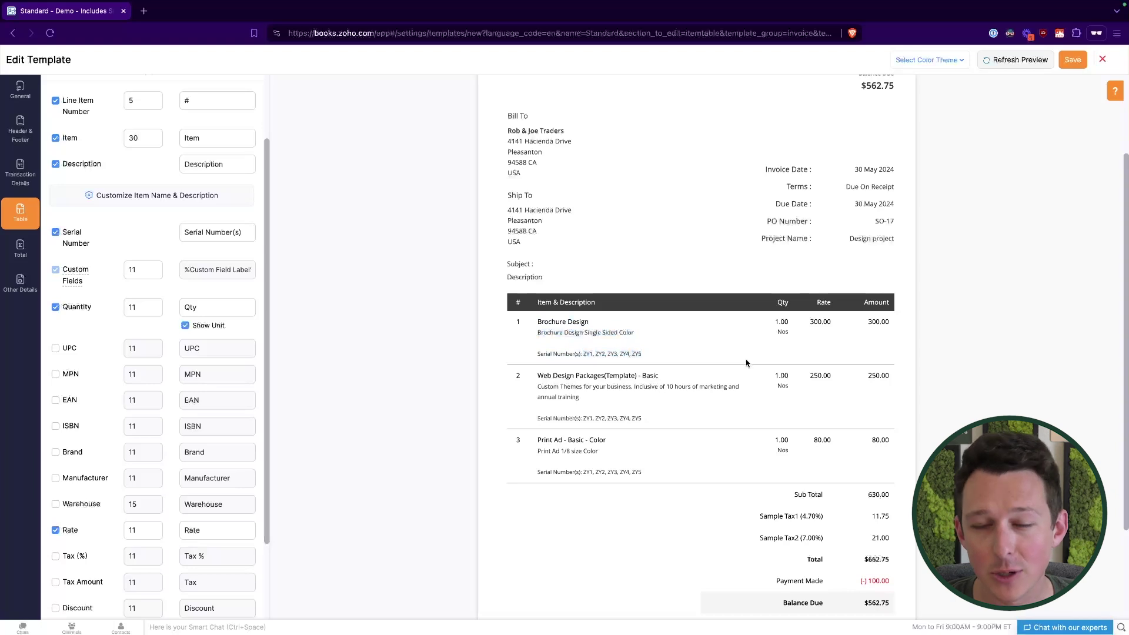
# Step: Turn off the Serial Number field for the line items and refresh the preview
pyautogui.click(56, 233)
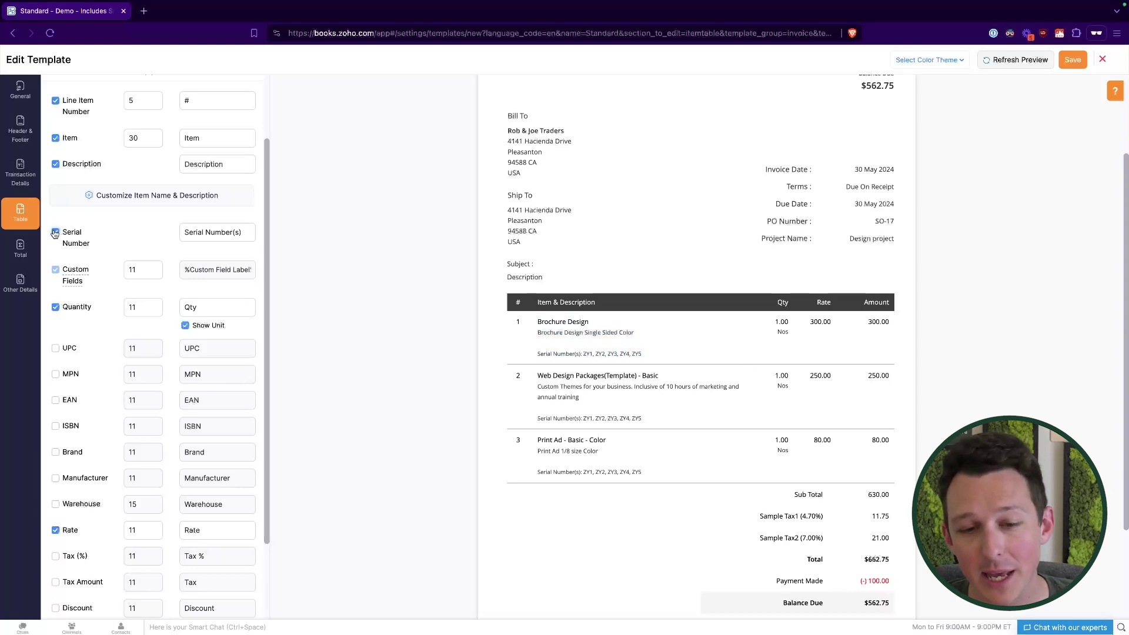
pyautogui.click(577, 114)
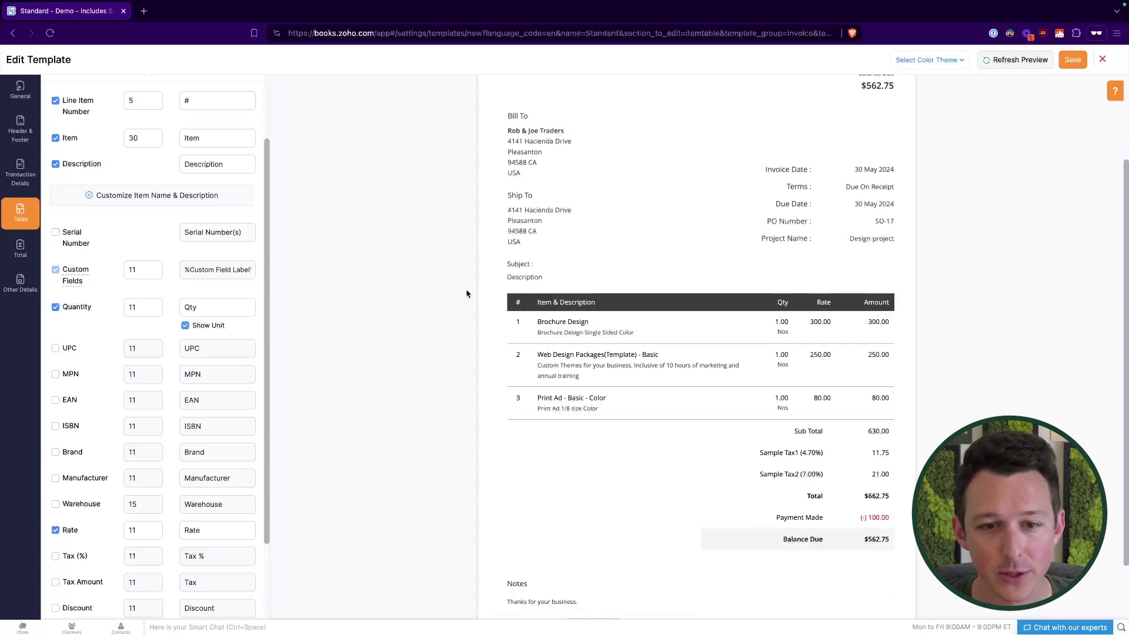
# Step: Try enabling the Brand column for the line items, refresh the preview and check the new column
pyautogui.scroll(-2, 116, 277)
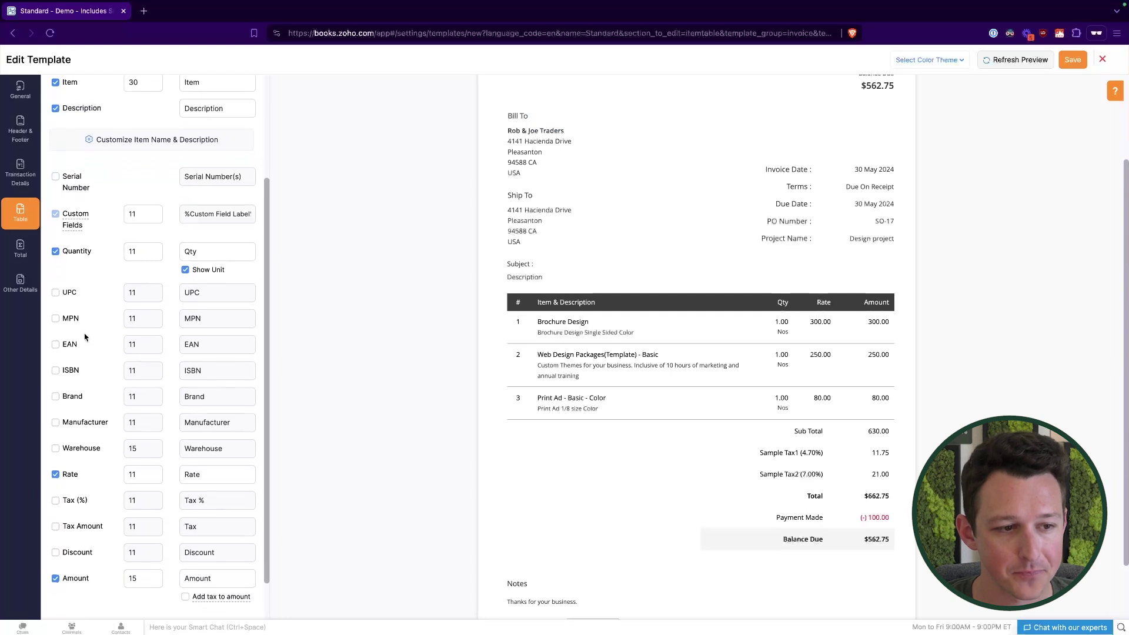
pyautogui.scroll(-1, 82, 280)
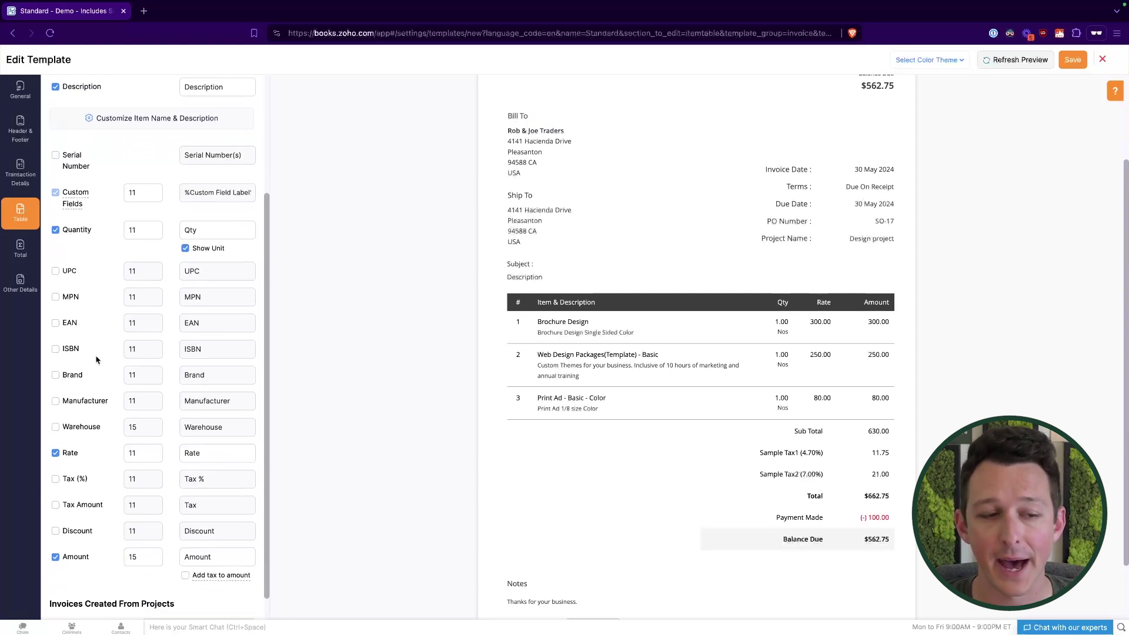
pyautogui.scroll(-1, 97, 360)
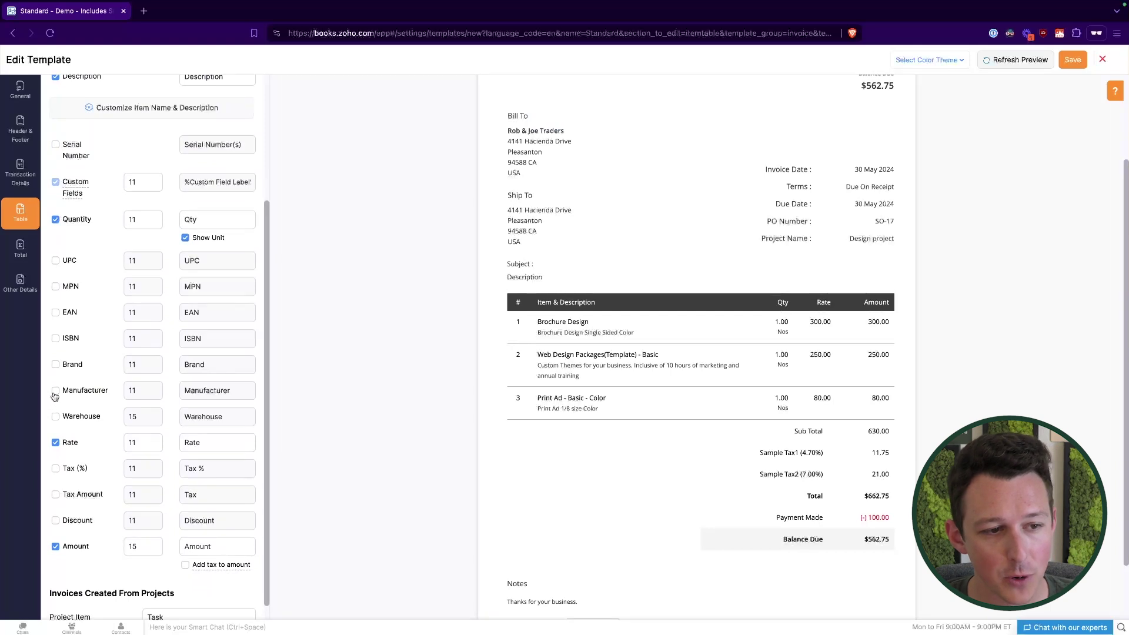
pyautogui.click(56, 365)
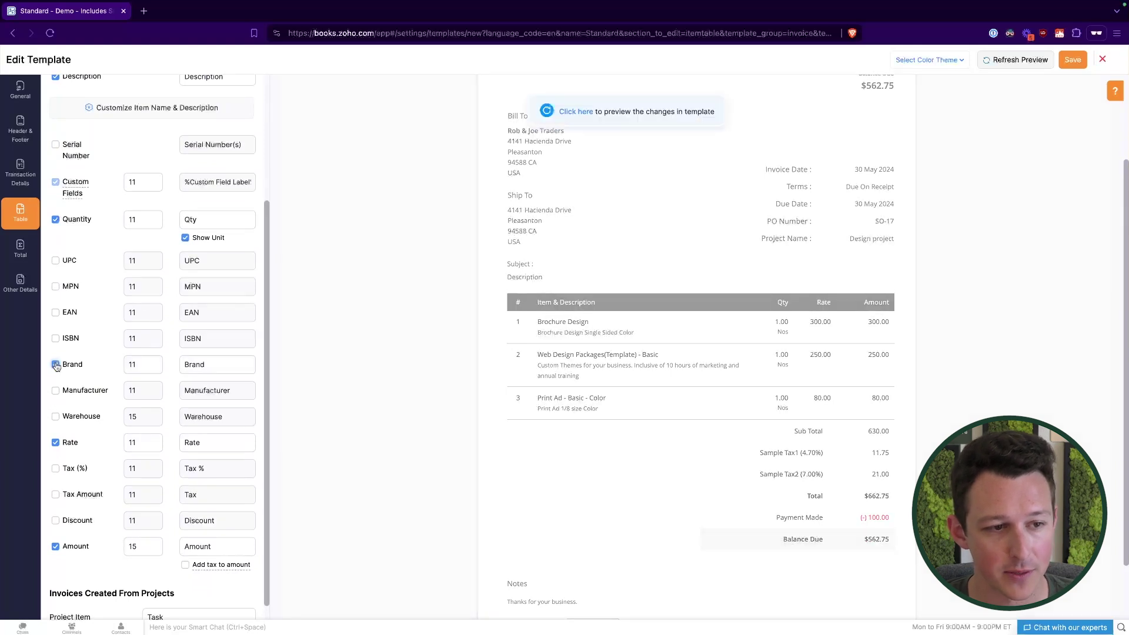
pyautogui.click(586, 113)
pyautogui.moveTo(716, 306); pyautogui.dragTo(743, 309)
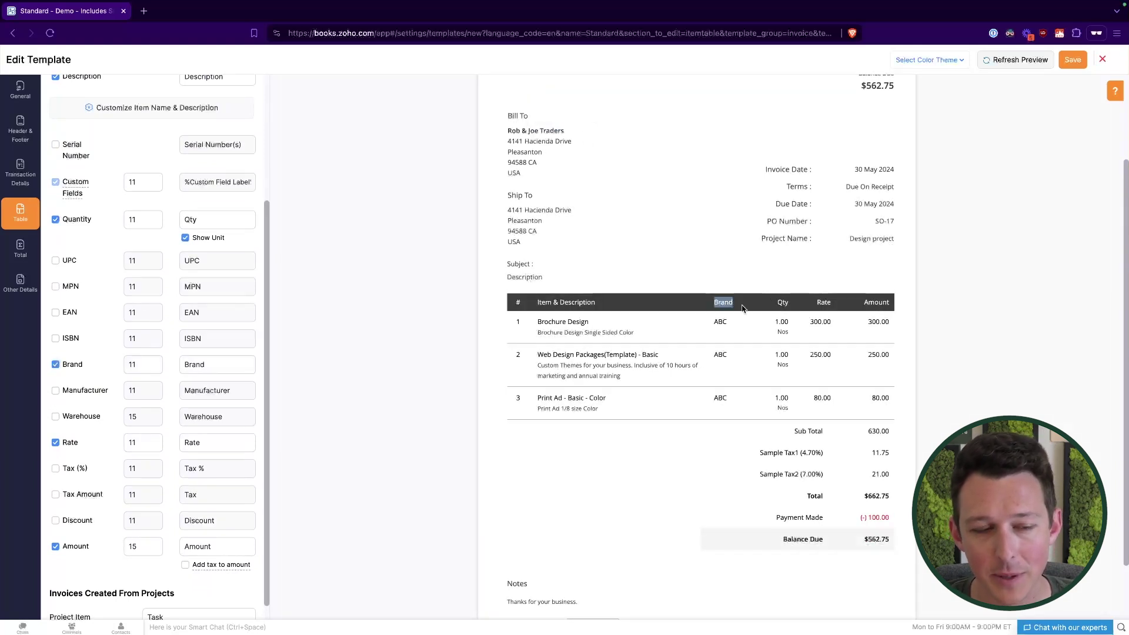
pyautogui.click(742, 309)
pyautogui.scroll(1, 97, 300)
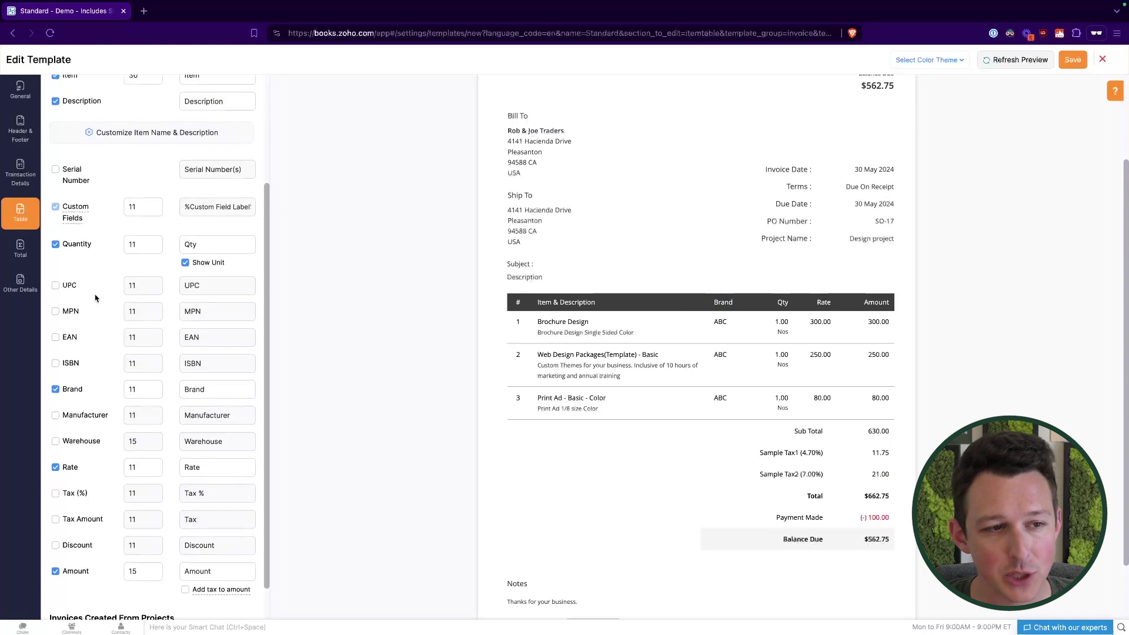
pyautogui.scroll(1, 141, 328)
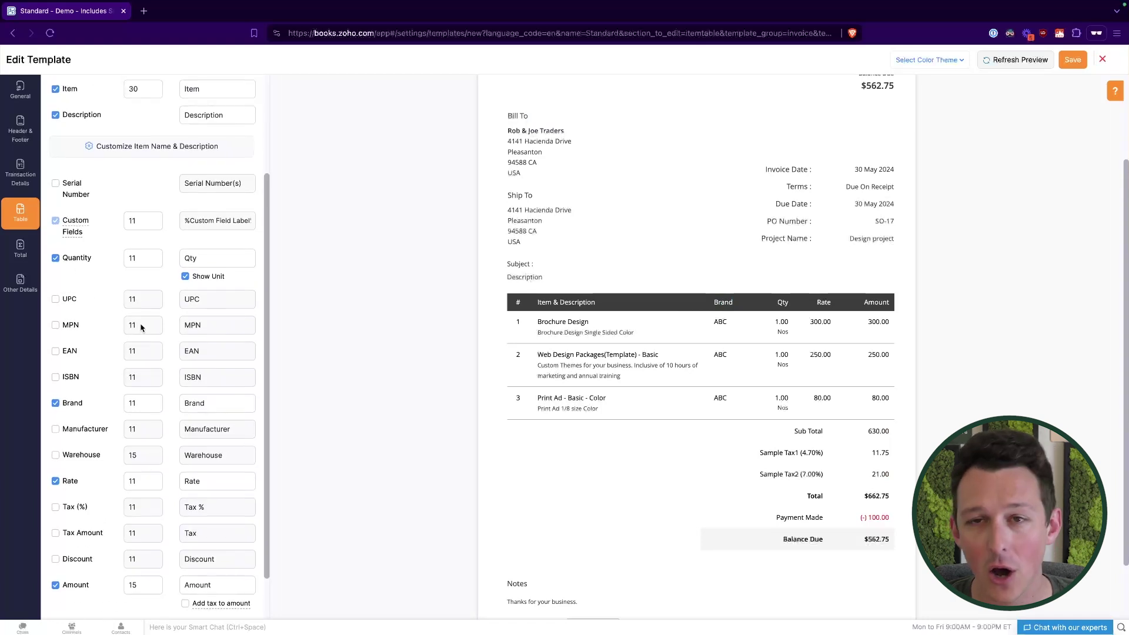
# Step: Try enabling the ISBN, EAN, MPN and UPC columns for the line items and refresh the preview
pyautogui.scroll(-1, 141, 327)
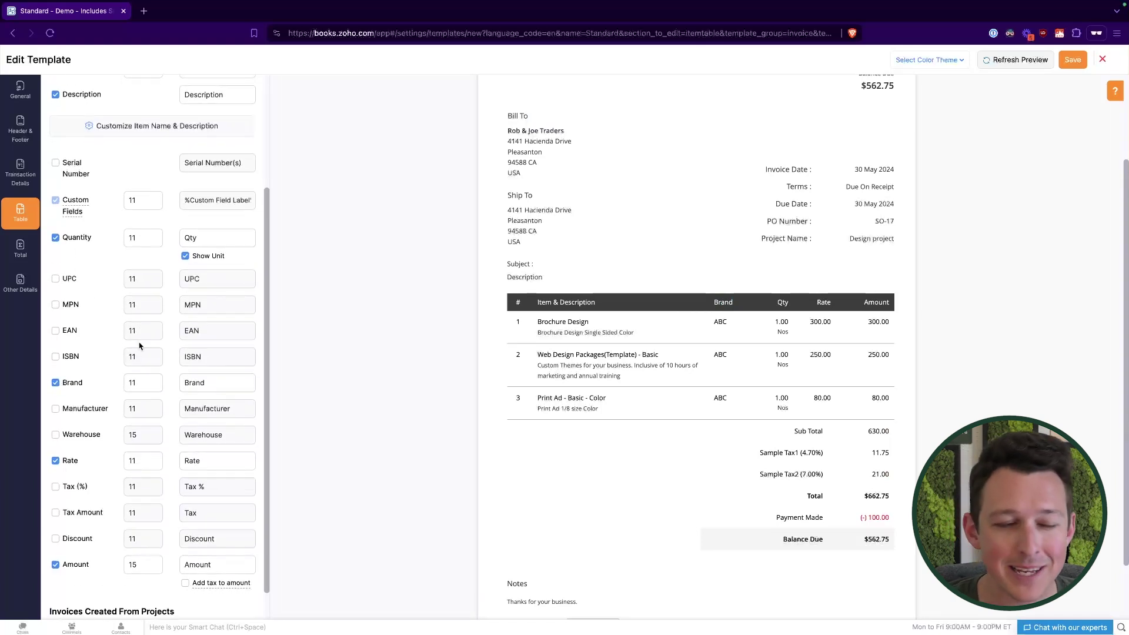
pyautogui.click(55, 357)
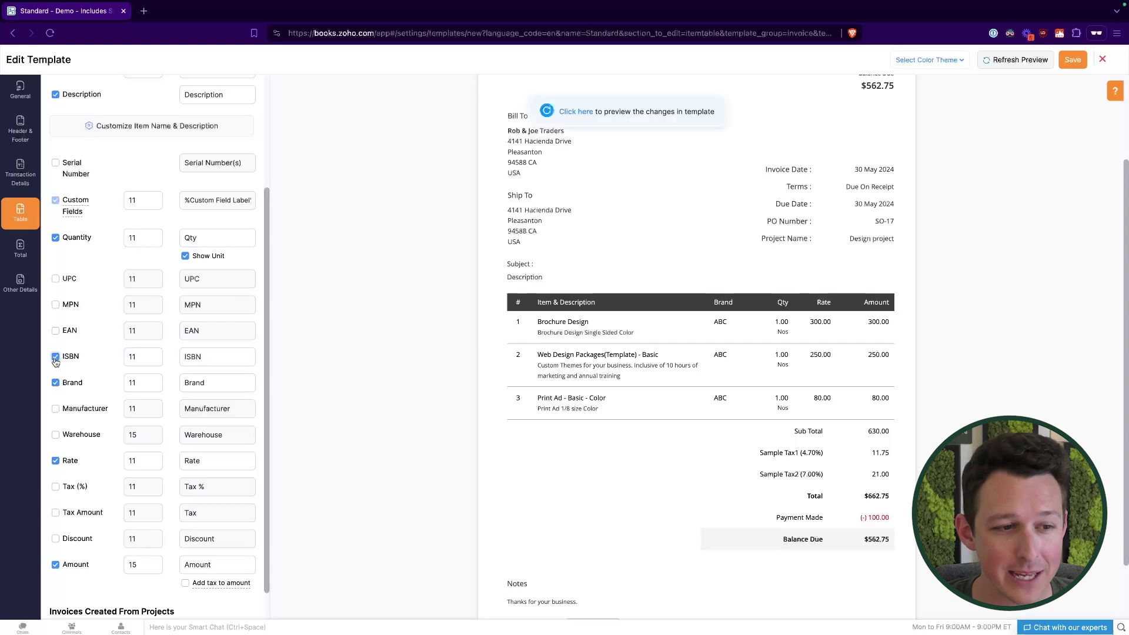
pyautogui.click(56, 331)
pyautogui.click(55, 305)
pyautogui.click(55, 278)
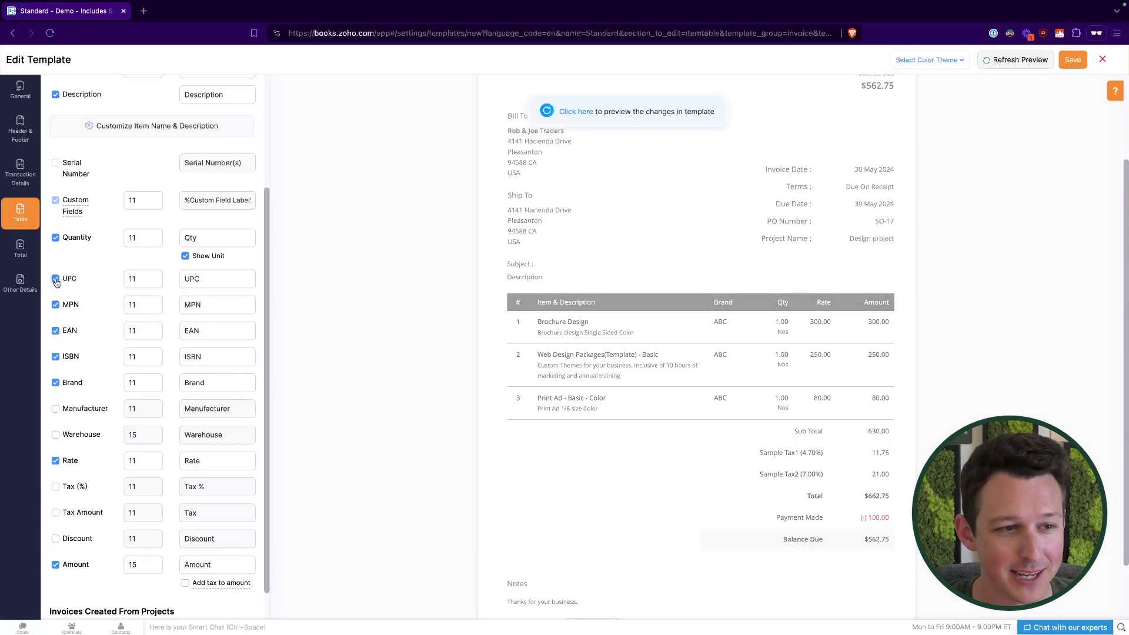
pyautogui.click(580, 111)
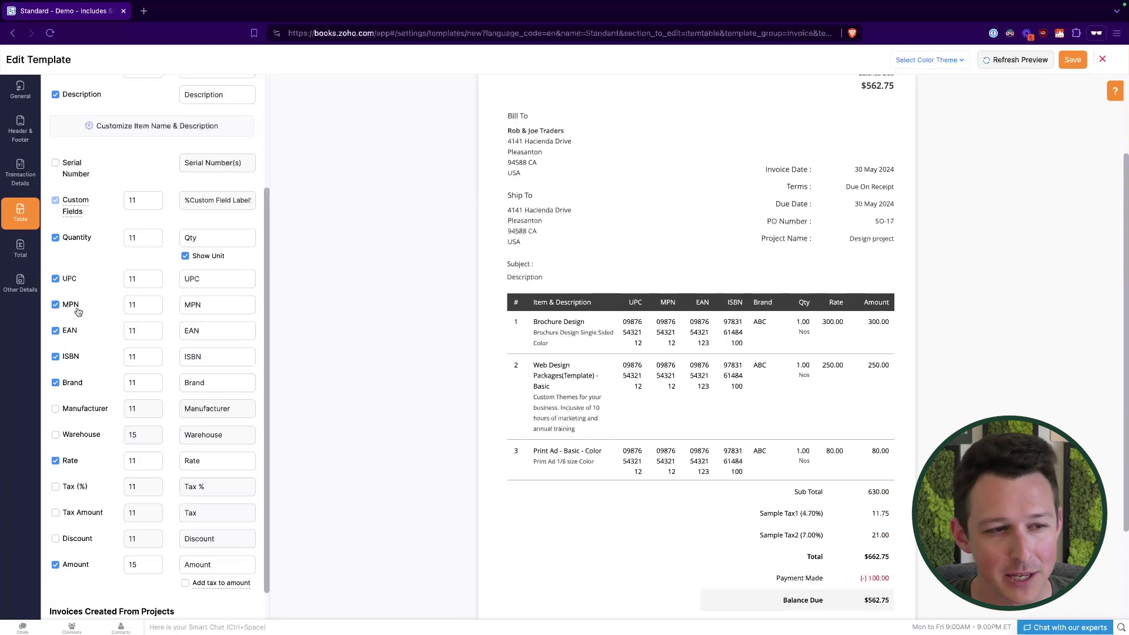
# Step: Turn off the UPC, MPN, EAN and ISBN columns for the line items and refresh the preview
pyautogui.click(69, 279)
pyautogui.click(70, 305)
pyautogui.click(72, 332)
pyautogui.click(70, 357)
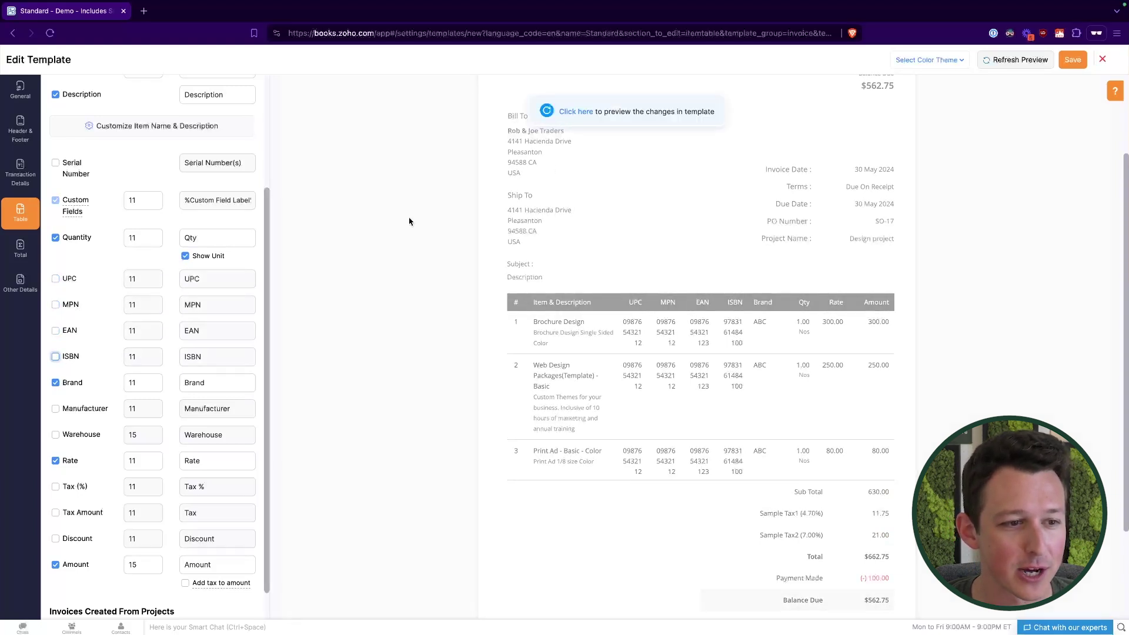
pyautogui.click(598, 118)
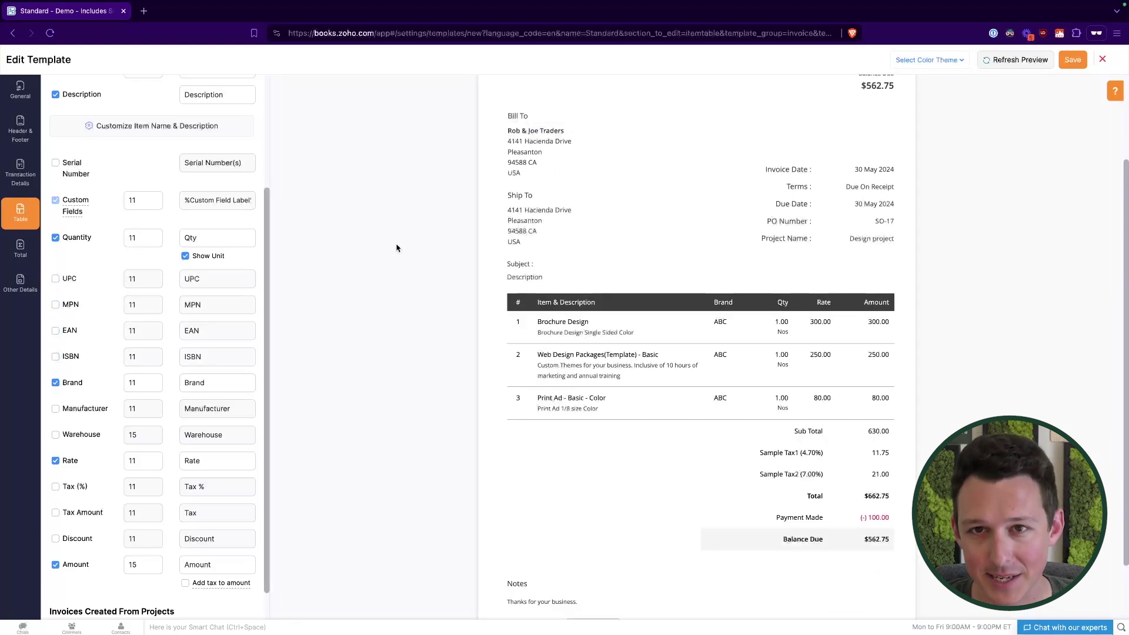
# Step: Turn off the Brand column for the line items and refresh the preview
pyautogui.scroll(-1, 140, 342)
pyautogui.click(70, 350)
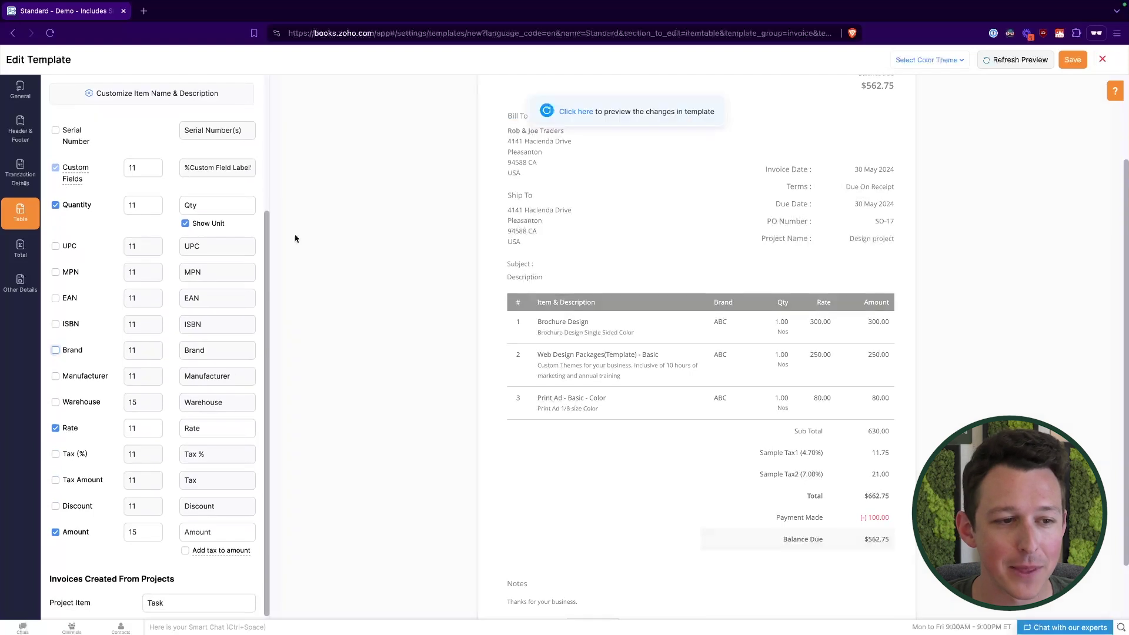
pyautogui.click(609, 113)
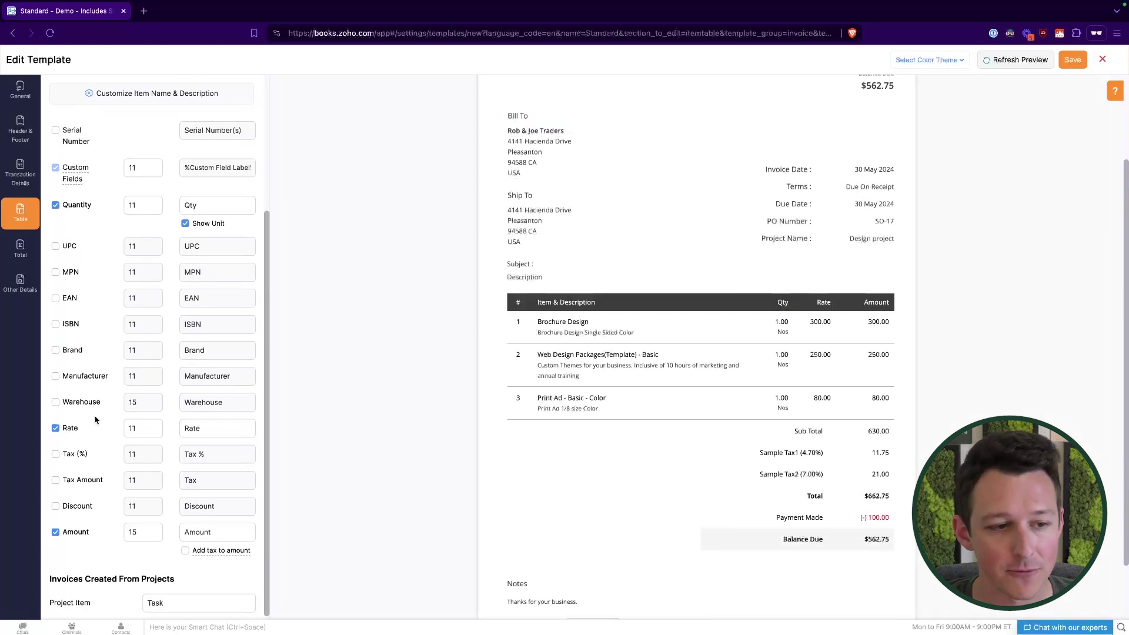
# Step: Set the table header font size to 12 pt in the table layout settings and refresh the preview
pyautogui.scroll(-1, 95, 419)
pyautogui.scroll(10, 118, 294)
pyautogui.click(133, 132)
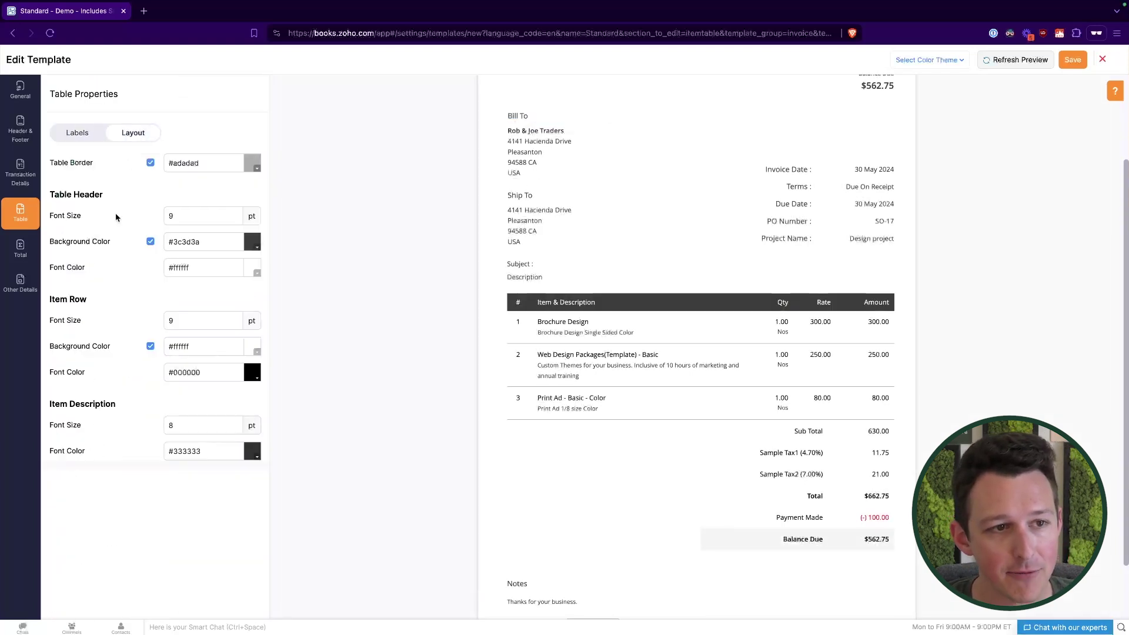
pyautogui.click(179, 213)
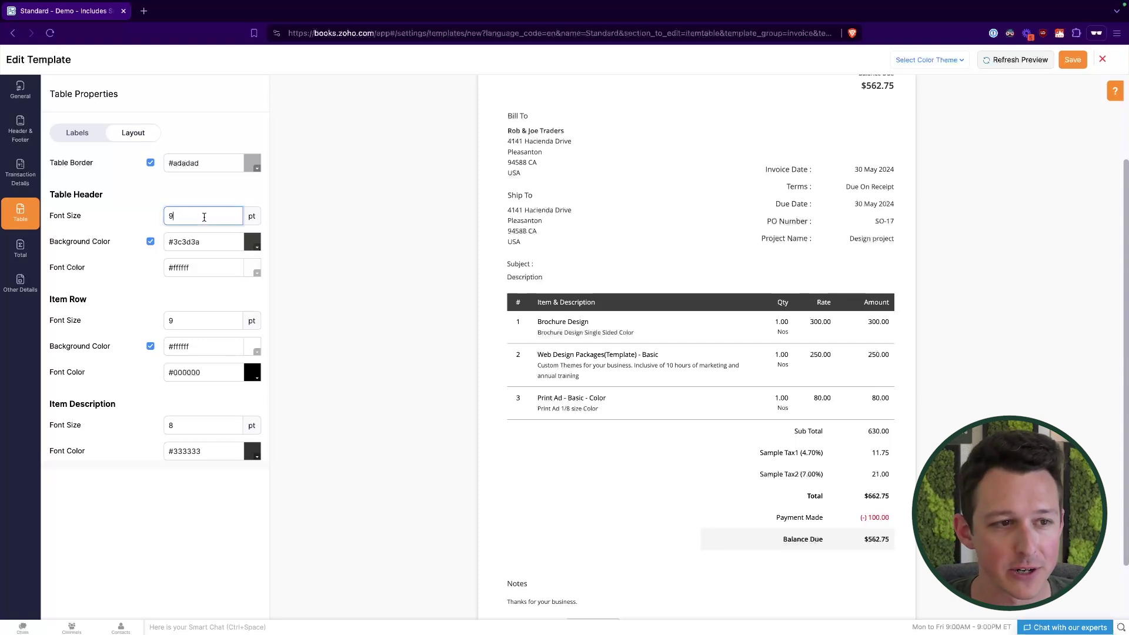
pyautogui.click(564, 302)
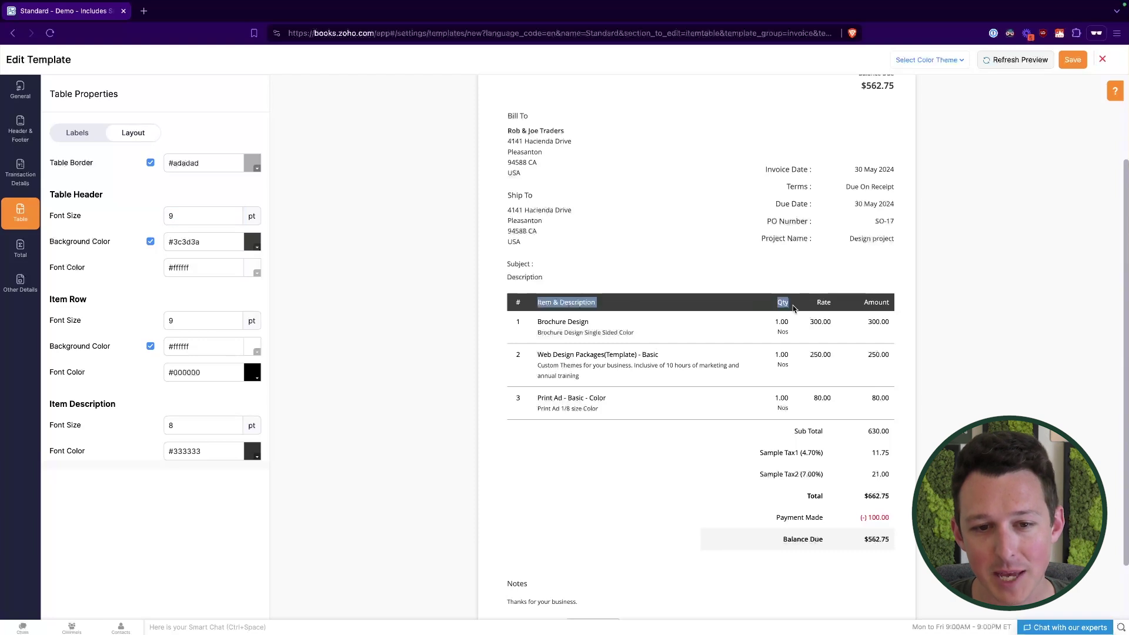
pyautogui.doubleClick(189, 216)
pyautogui.write('12')
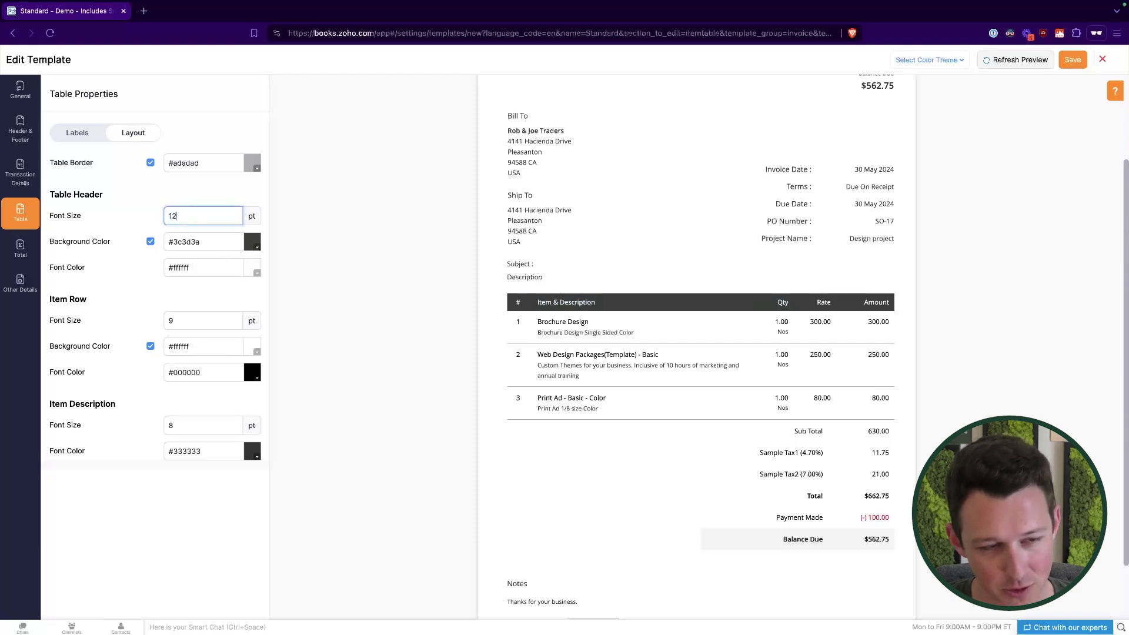
pyautogui.click(323, 202)
pyautogui.click(1016, 60)
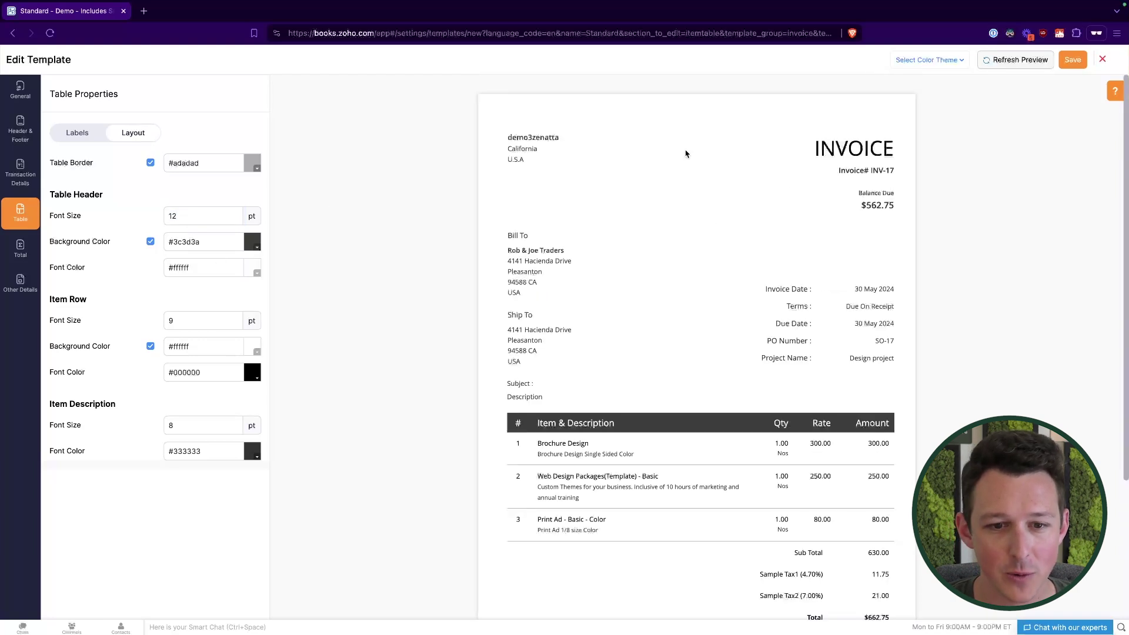
pyautogui.scroll(-5, 643, 353)
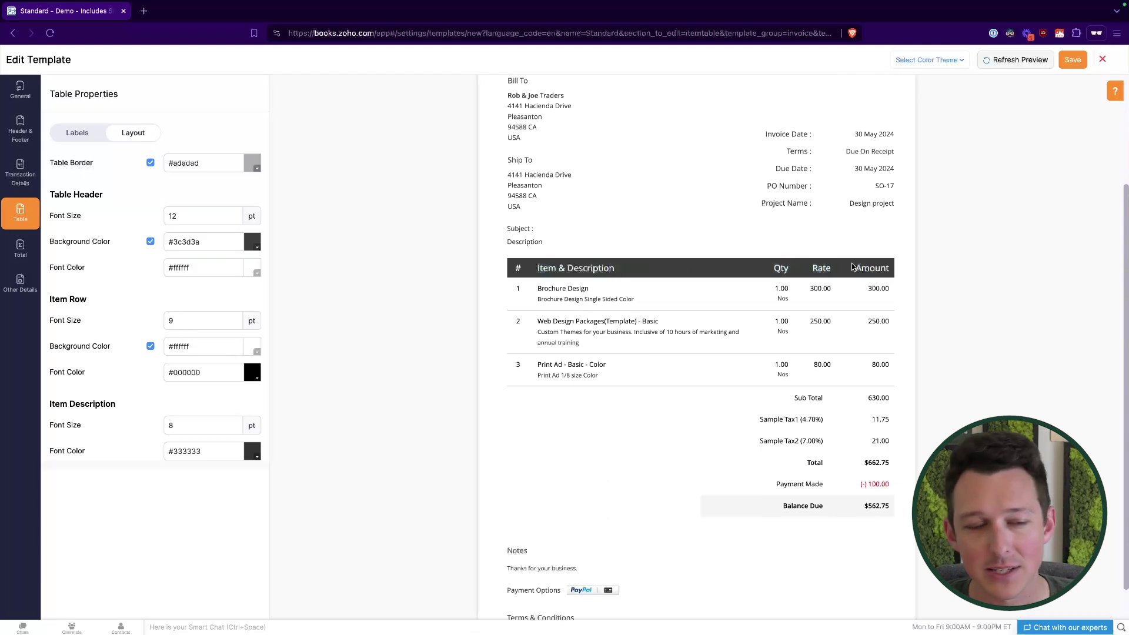
# Step: Set the item row font size to 10 pt, refresh the preview and check the Brochure Design row
pyautogui.click(213, 320)
pyautogui.doubleClick(212, 321)
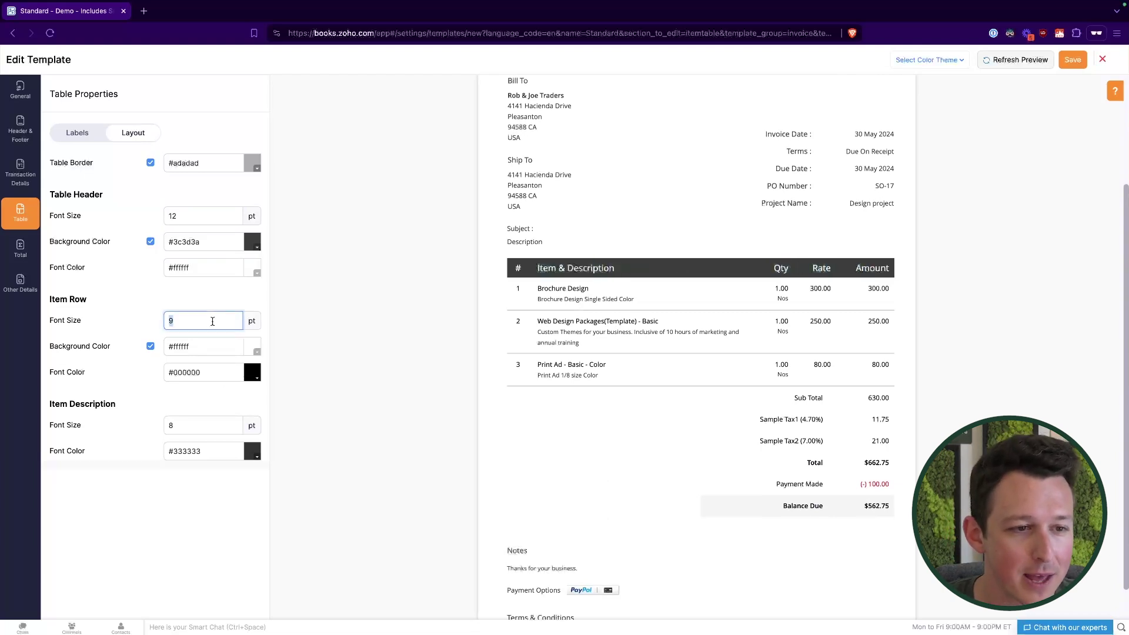
pyautogui.write('10')
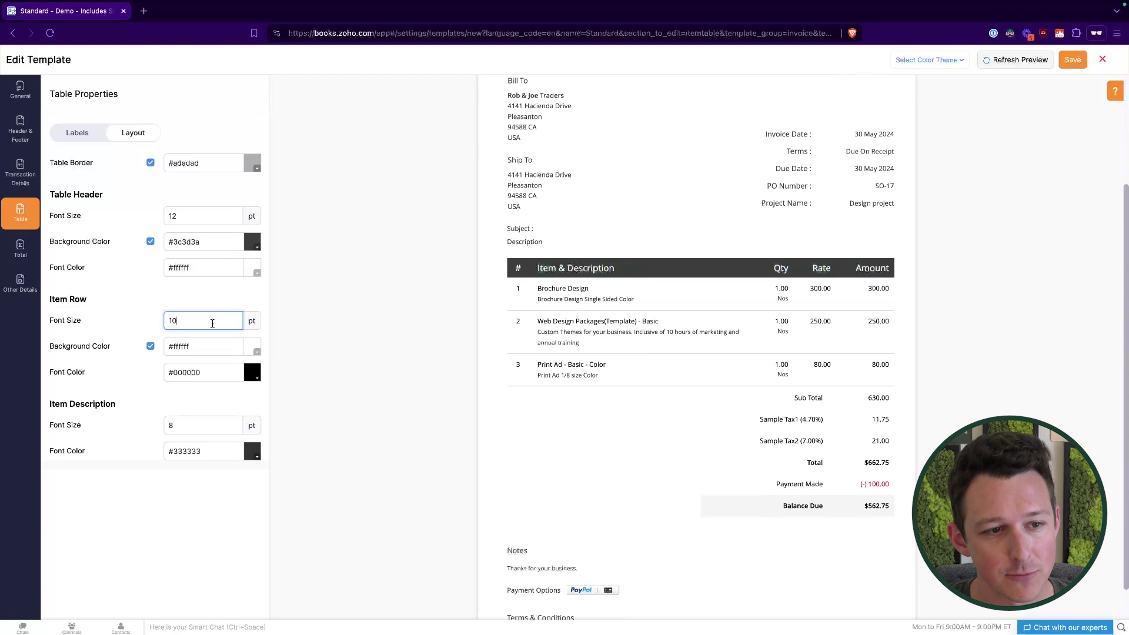
pyautogui.click(1015, 61)
pyautogui.moveTo(537, 446); pyautogui.dragTo(733, 456)
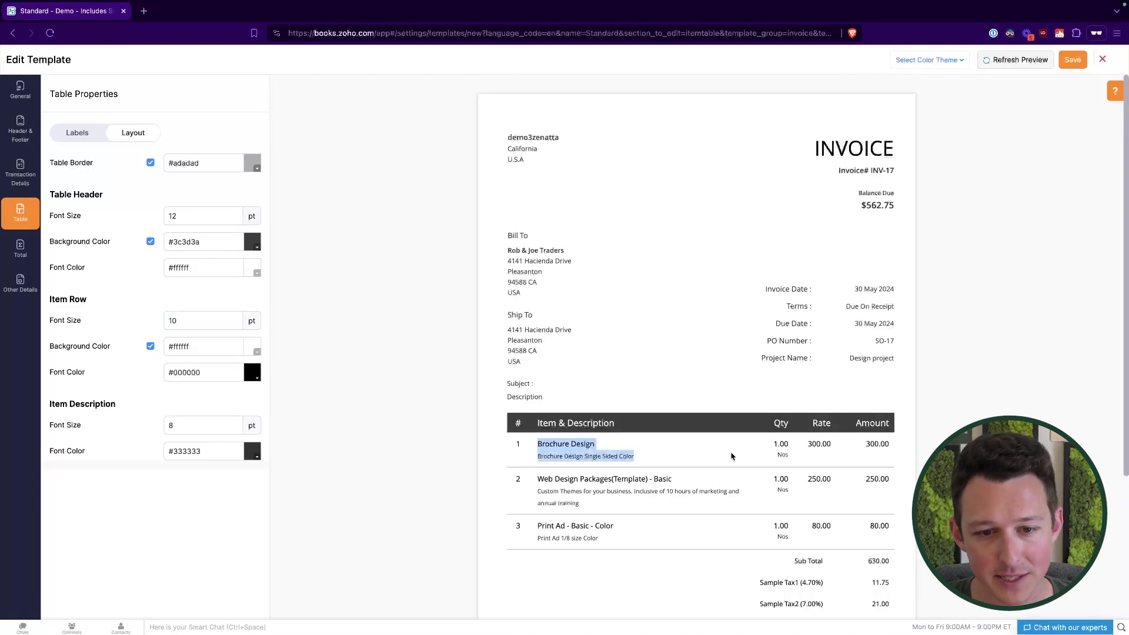
pyautogui.scroll(-1, 731, 454)
# Step: Examine the item description font size setting and the matching description text in the invoice preview
pyautogui.click(201, 431)
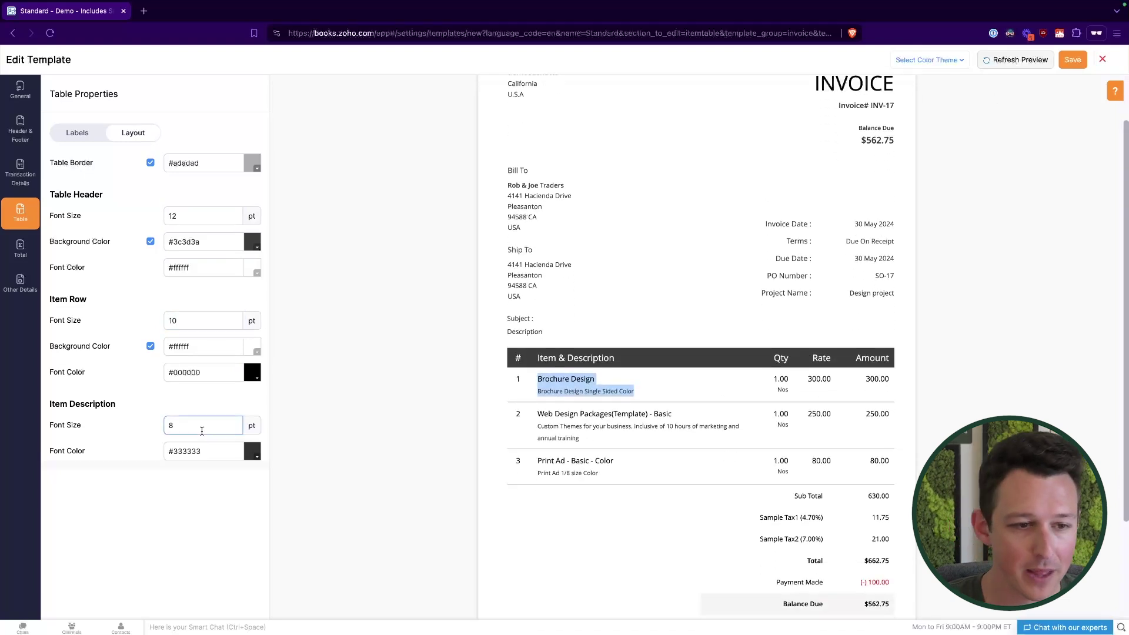
pyautogui.click(123, 419)
pyautogui.click(199, 425)
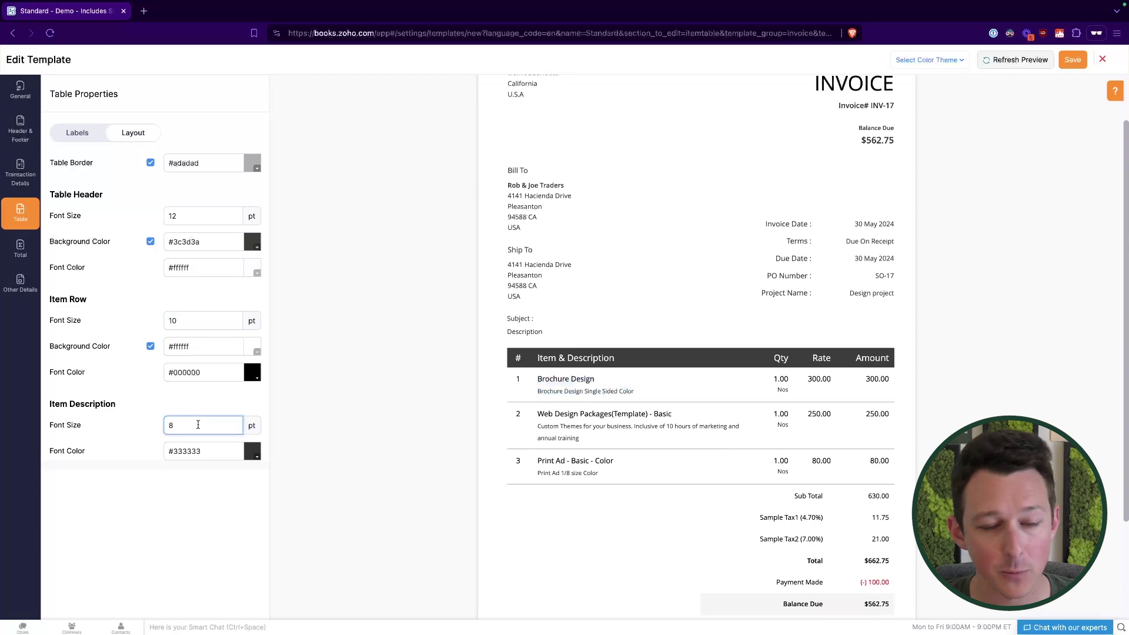
pyautogui.moveTo(576, 439); pyautogui.dragTo(537, 427)
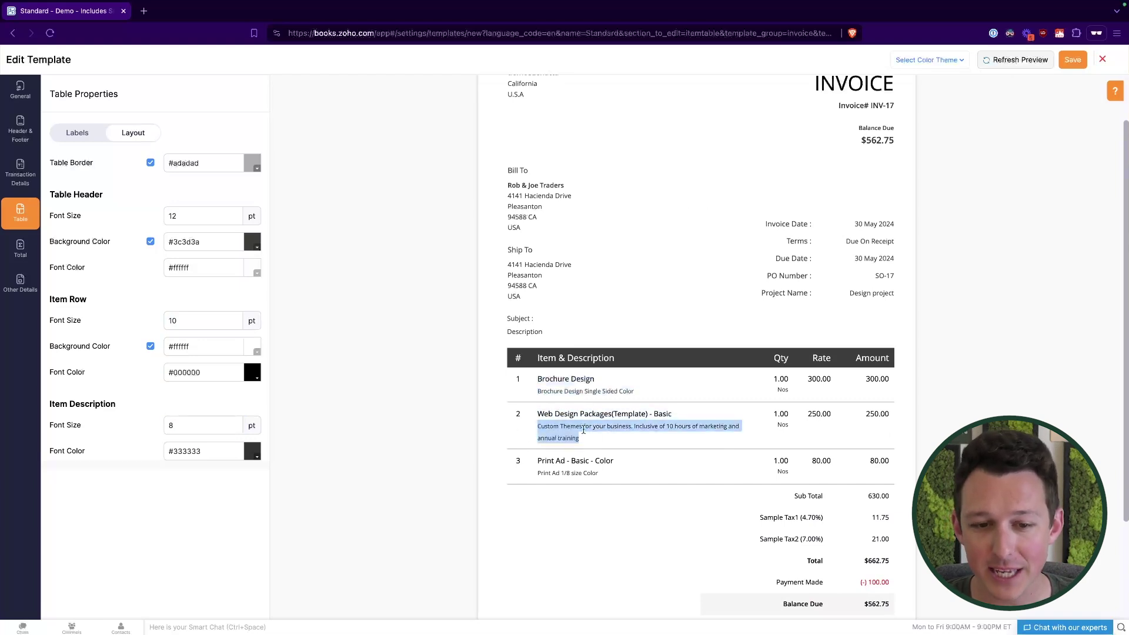
pyautogui.click(158, 283)
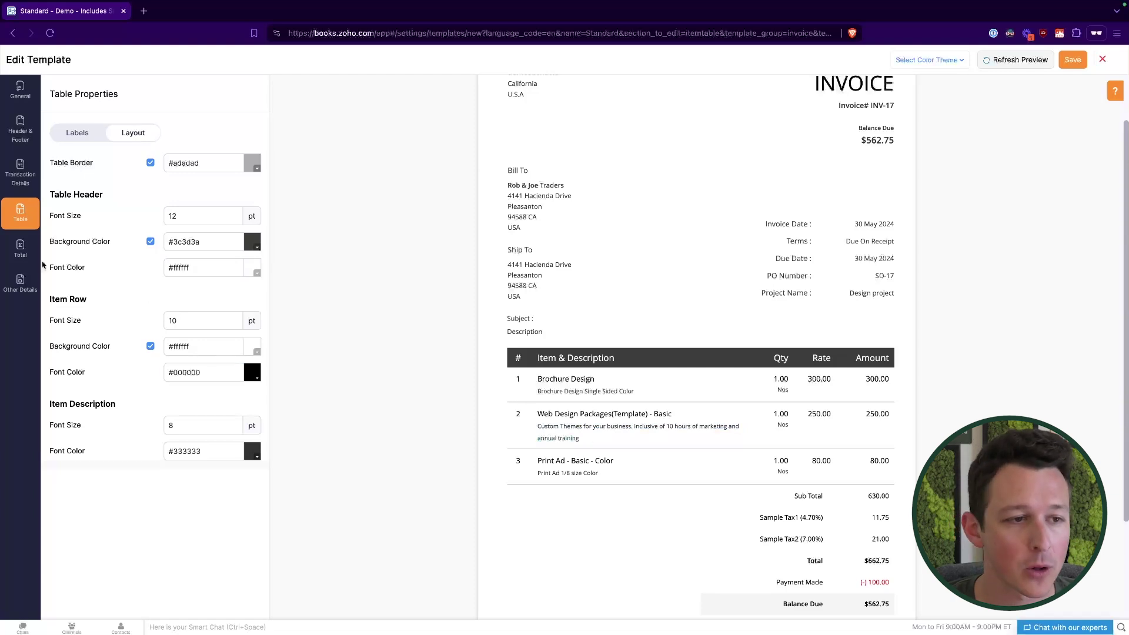
# Step: Open the Total section settings and look over its layout and label options
pyautogui.scroll(-3, 527, 312)
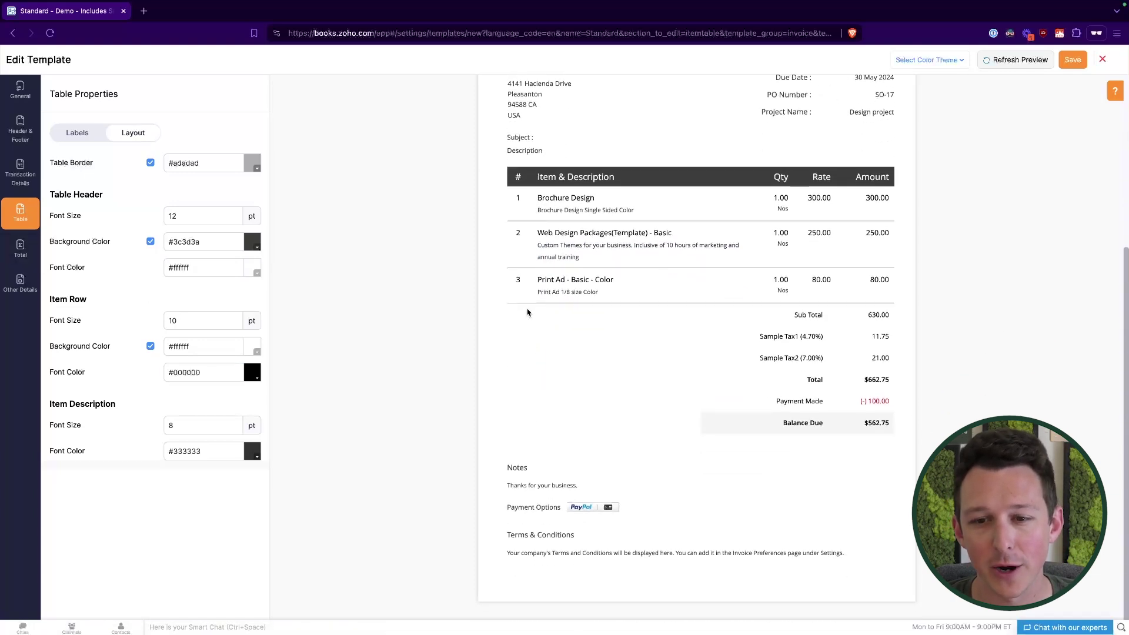
pyautogui.click(20, 249)
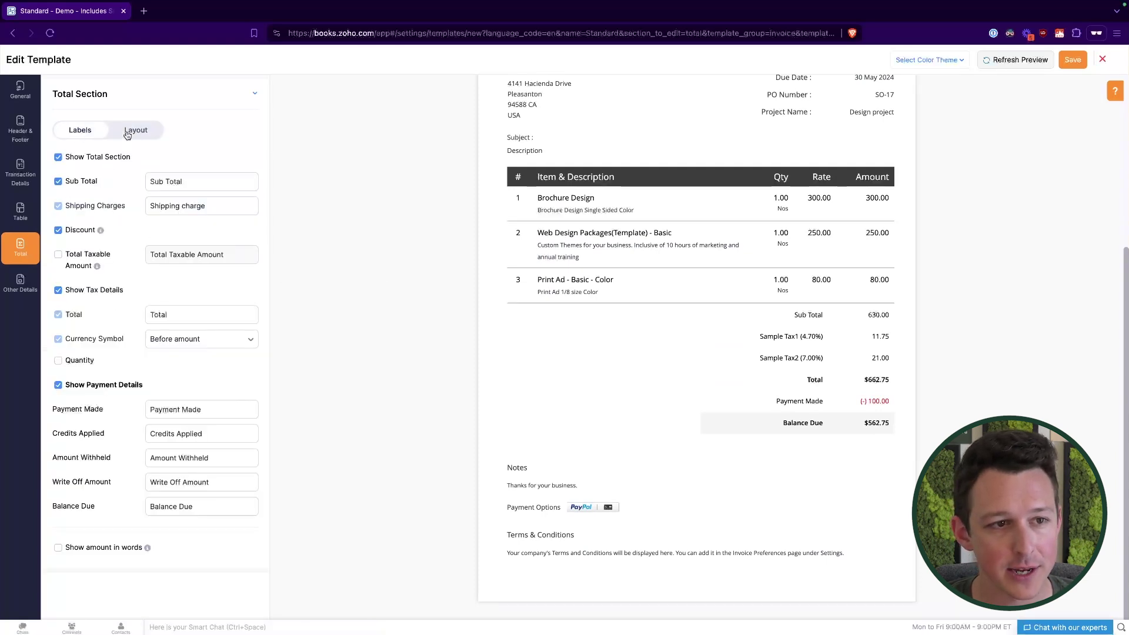
pyautogui.click(130, 135)
pyautogui.click(72, 132)
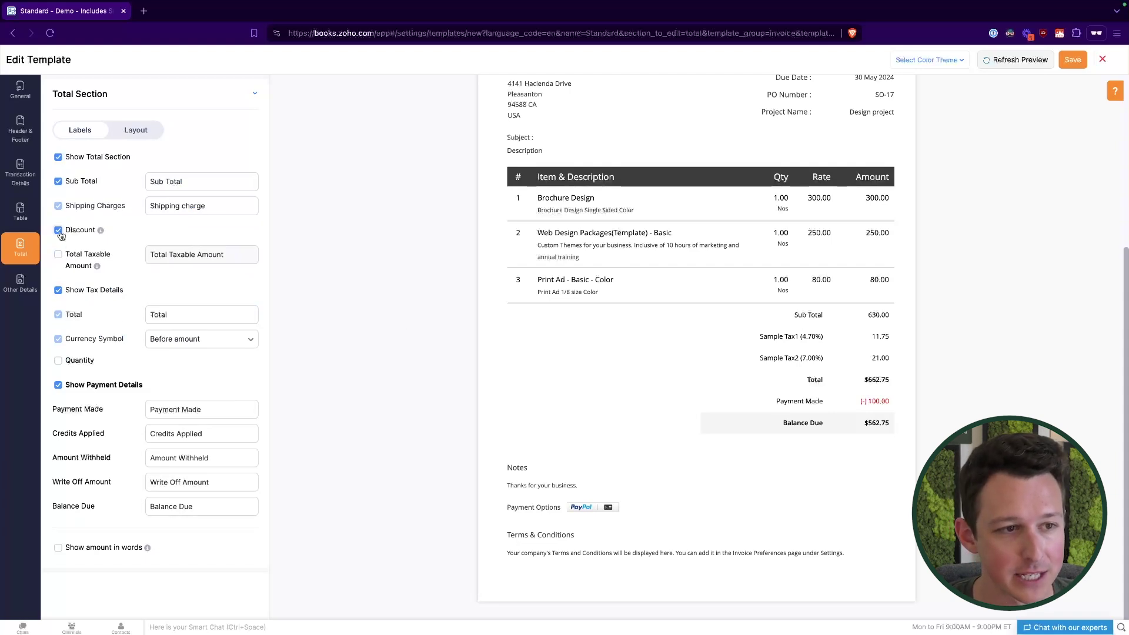
# Step: Try hiding the Sub Total line in the total section and refresh the preview
pyautogui.click(58, 182)
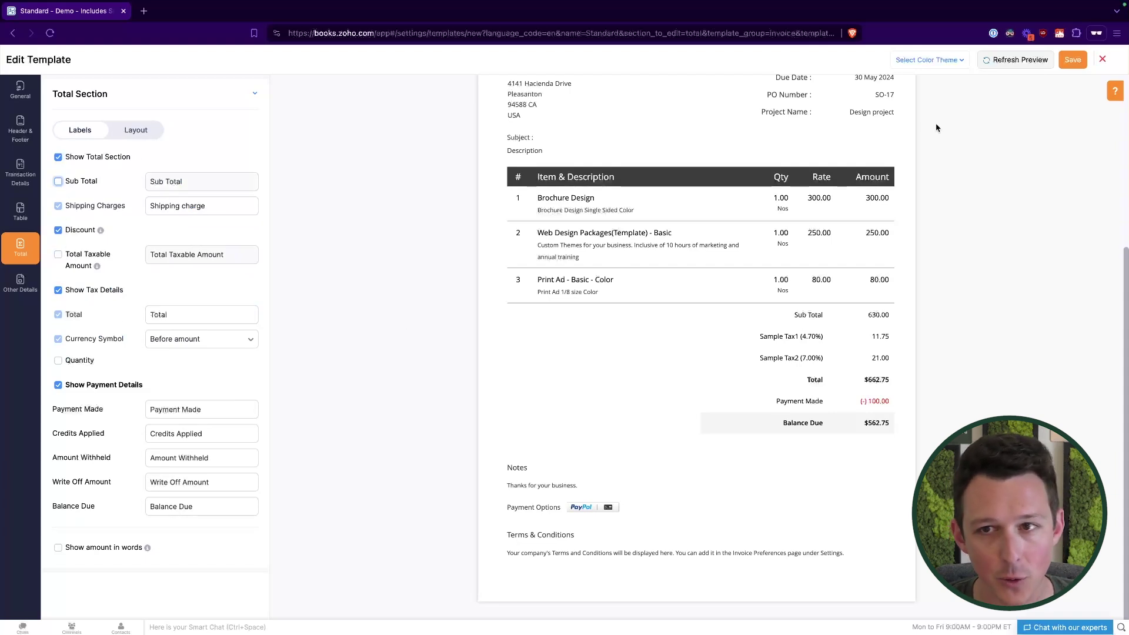
pyautogui.click(1007, 64)
pyautogui.scroll(-2, 830, 535)
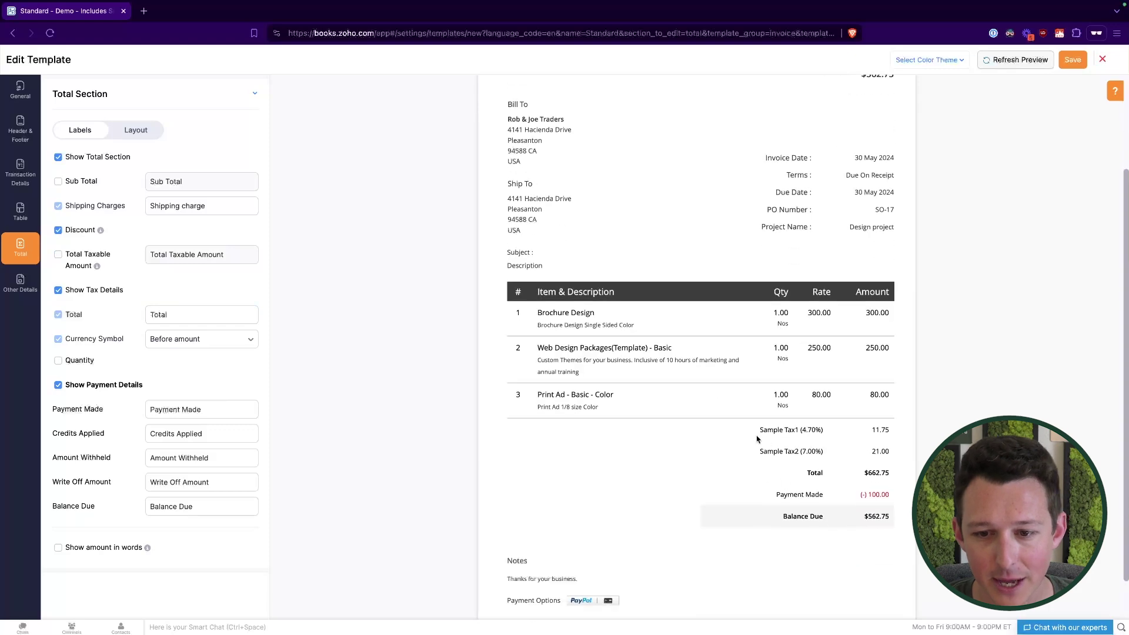
# Step: Turn the Sub Total line back on, refresh the preview and check the totals
pyautogui.click(58, 182)
pyautogui.click(982, 65)
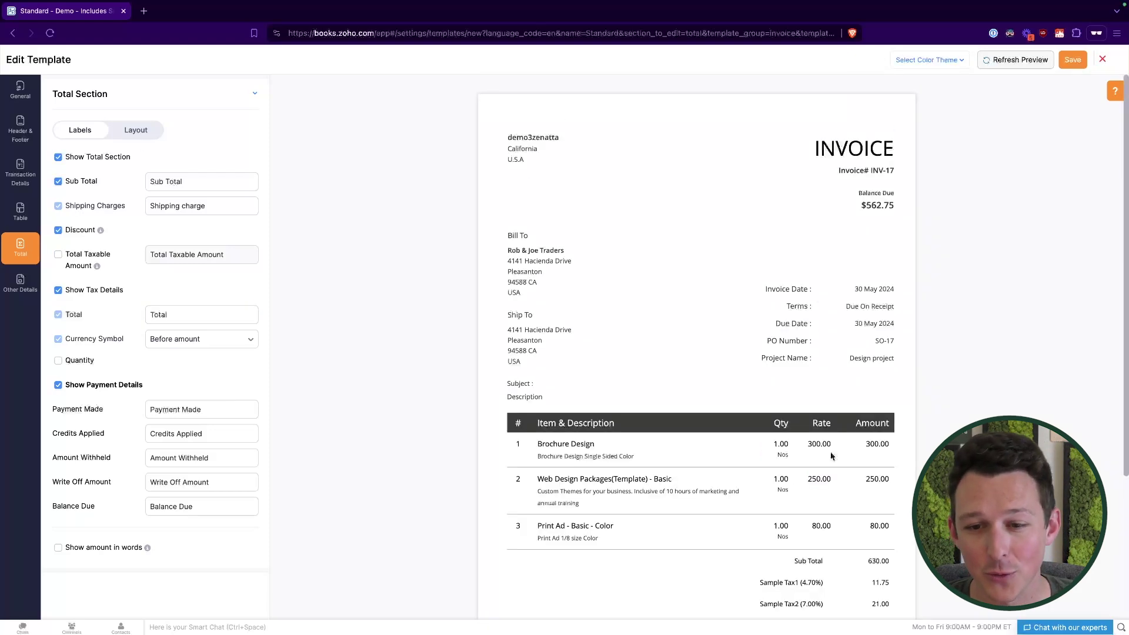
pyautogui.scroll(-3, 834, 454)
pyautogui.scroll(-1, 782, 398)
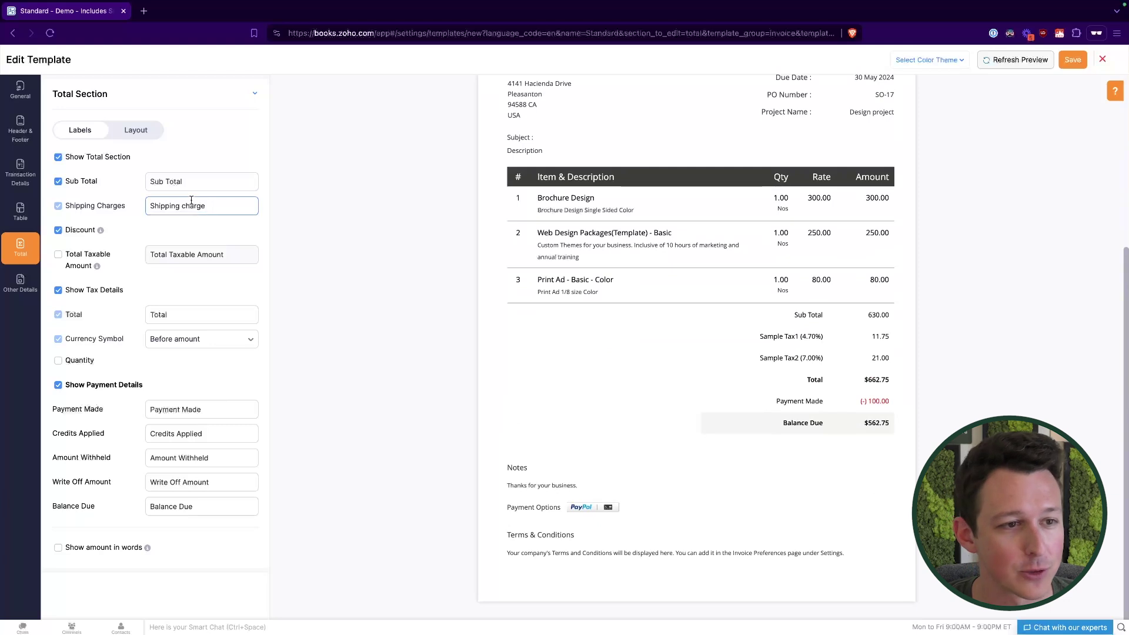
# Step: Look over the Total section's layout settings and return to its label options
pyautogui.click(139, 130)
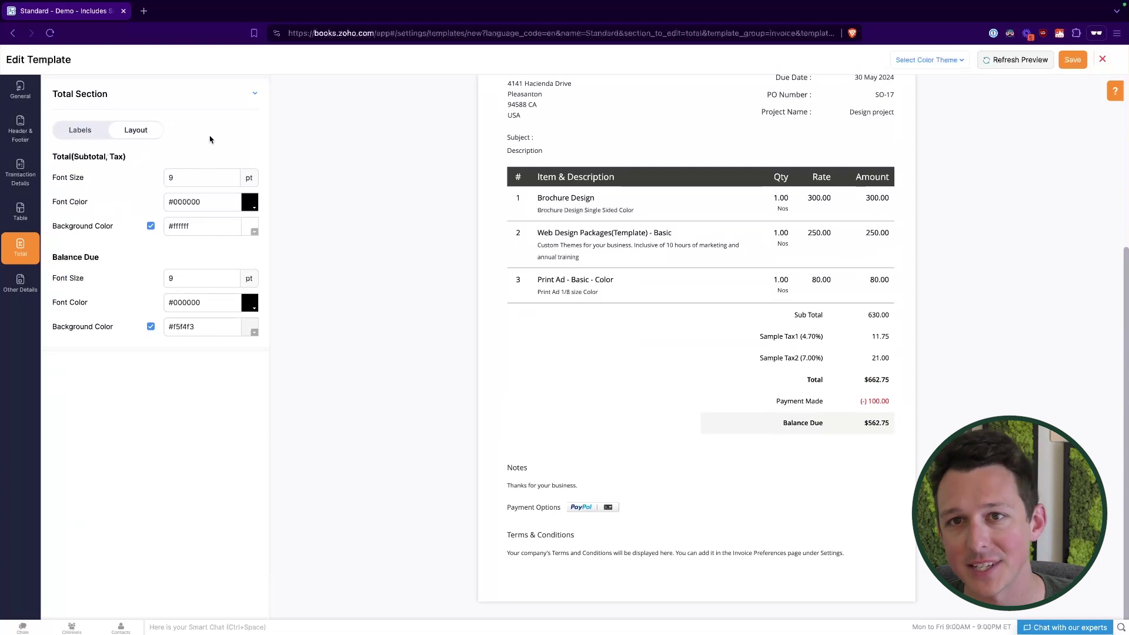
pyautogui.click(75, 134)
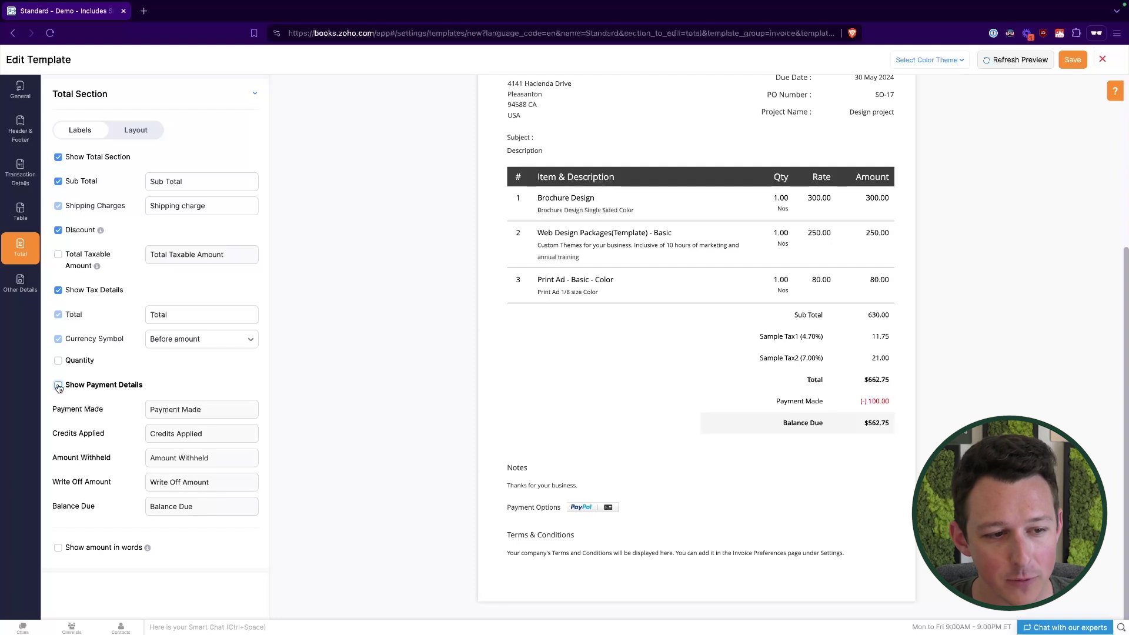
# Step: Try hiding the payment details in the Total section and refresh the invoice preview
pyautogui.click(58, 386)
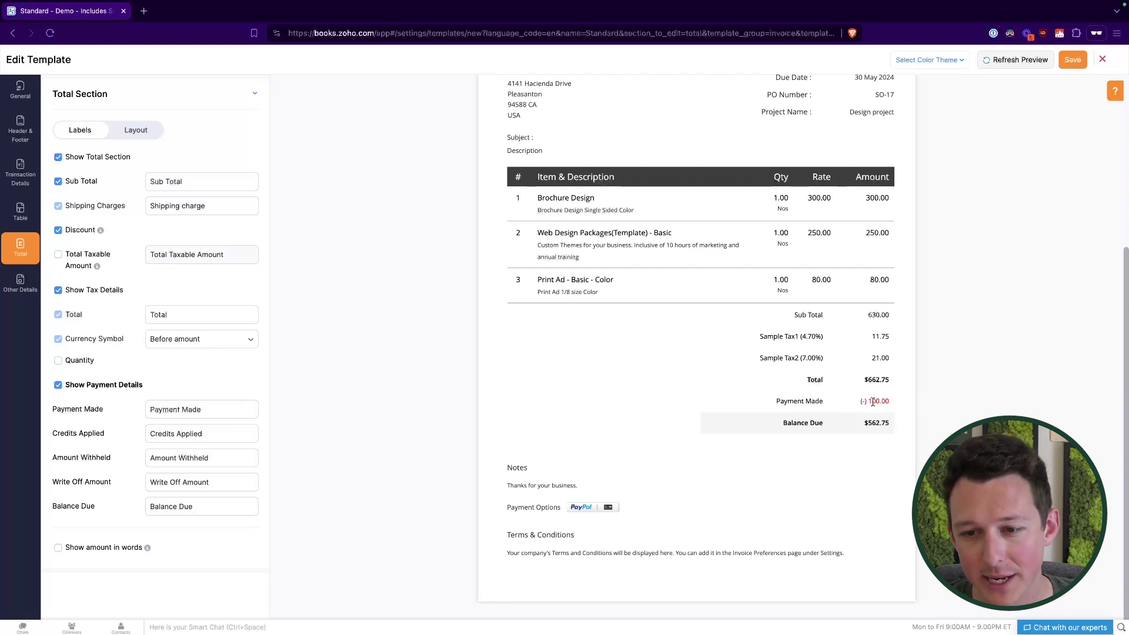
pyautogui.click(118, 388)
pyautogui.click(1002, 61)
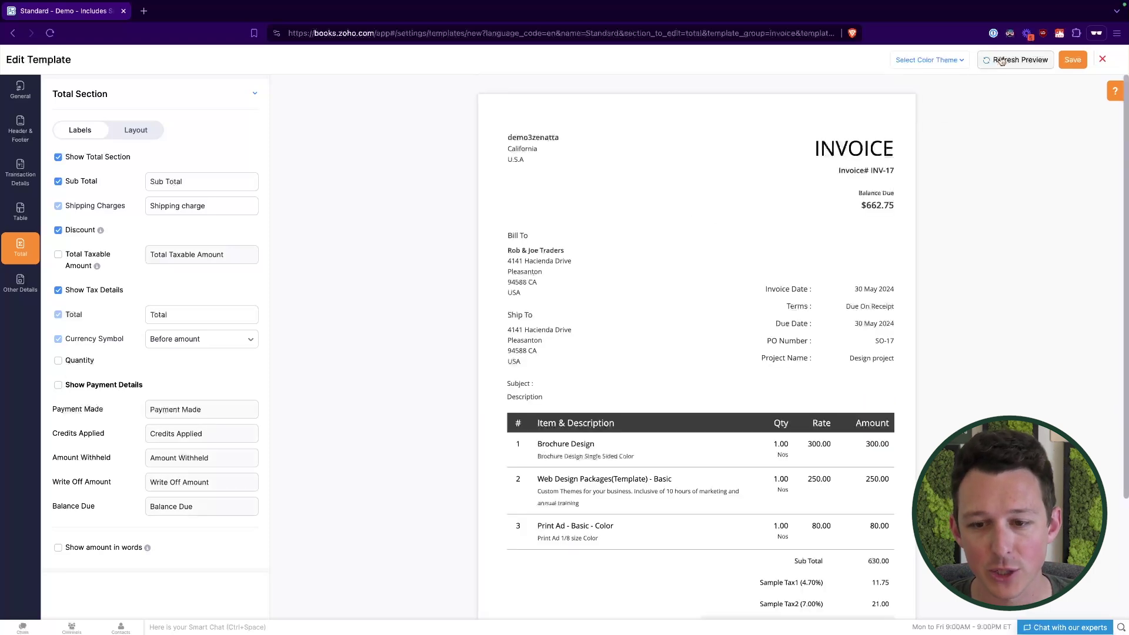
pyautogui.scroll(-3, 808, 413)
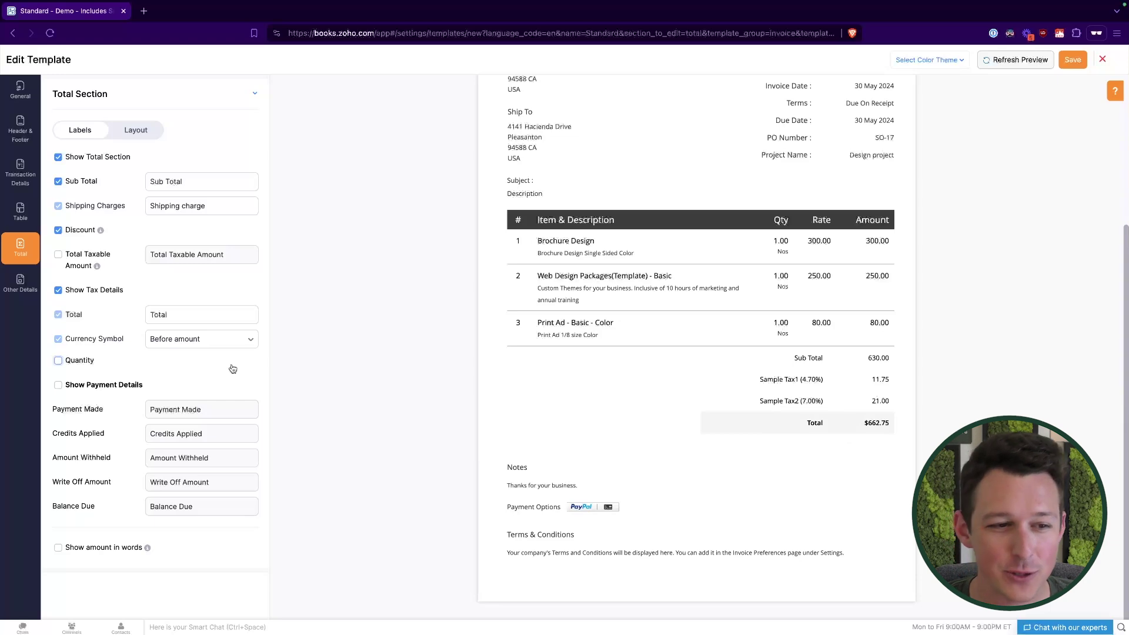
# Step: Turn the payment details back on in the Total section and refresh the preview
pyautogui.click(58, 385)
pyautogui.click(1014, 60)
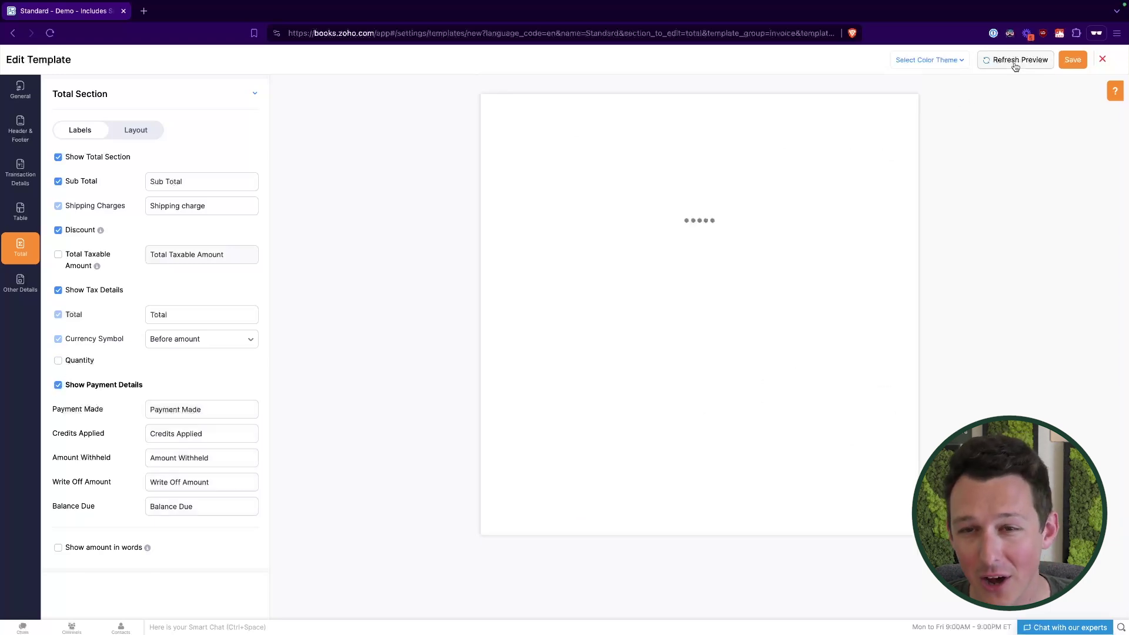
pyautogui.scroll(-5, 717, 216)
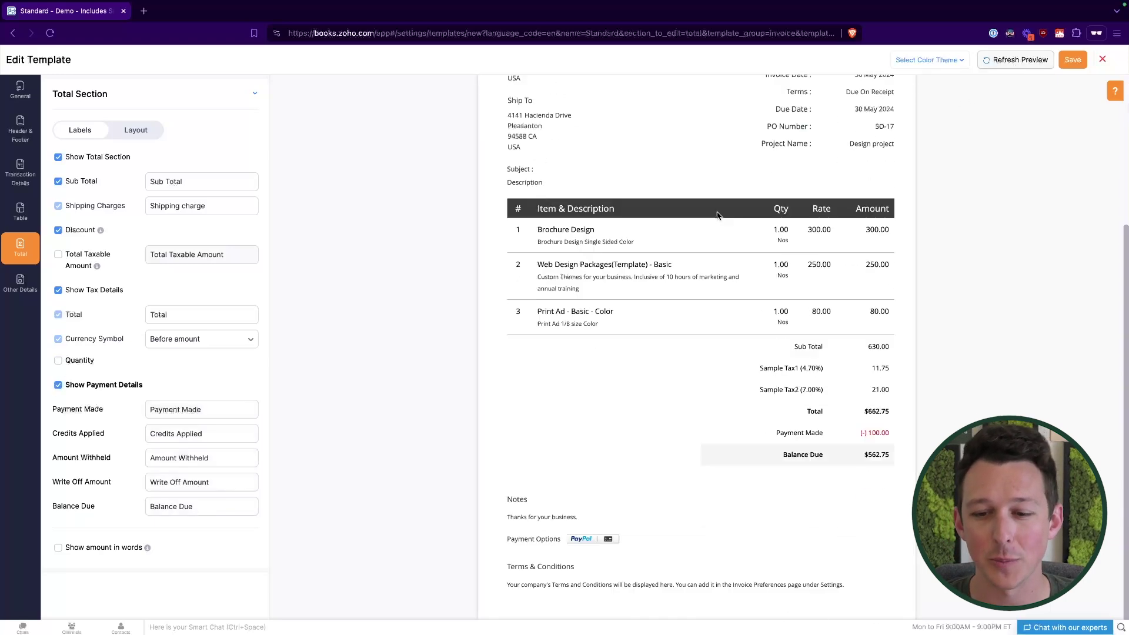
# Step: Examine the Payment Made, Total, Sub Total and Balance Due lines in the invoice preview
pyautogui.moveTo(777, 402); pyautogui.dragTo(835, 421)
pyautogui.click(881, 400)
pyautogui.click(847, 410)
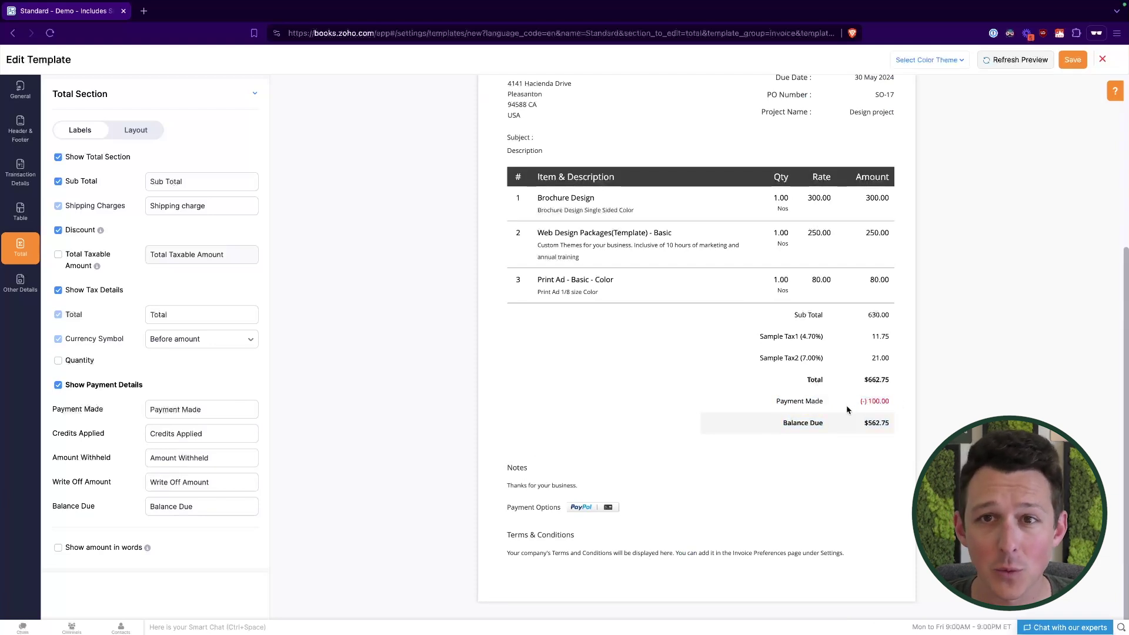
pyautogui.moveTo(858, 384); pyautogui.dragTo(837, 386)
pyautogui.click(884, 382)
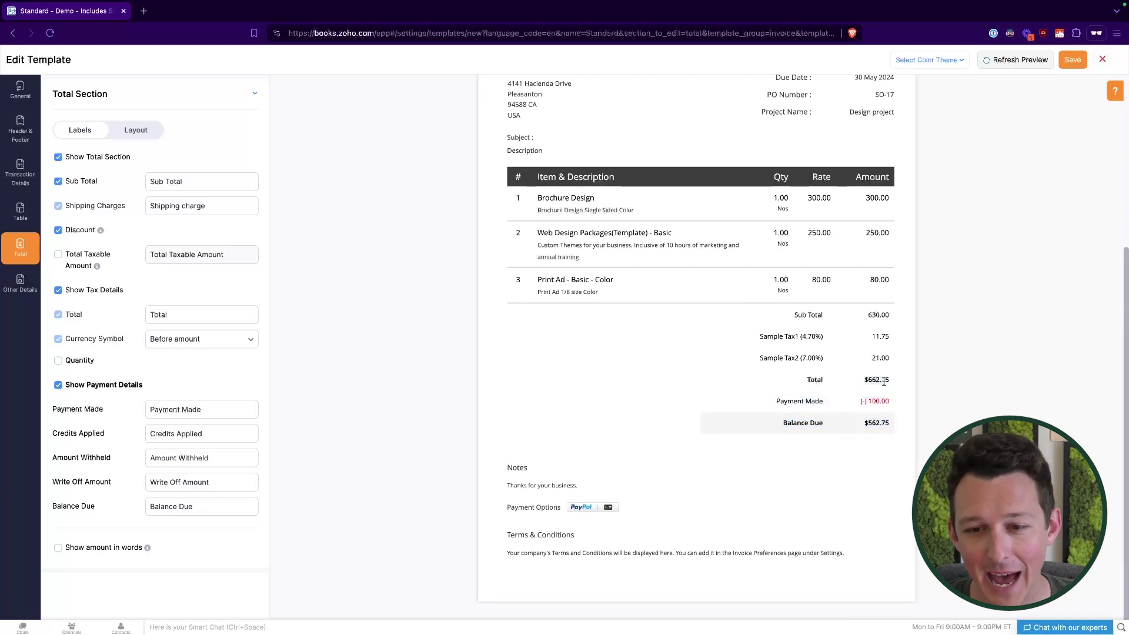
pyautogui.moveTo(868, 318); pyautogui.dragTo(879, 313)
pyautogui.click(883, 315)
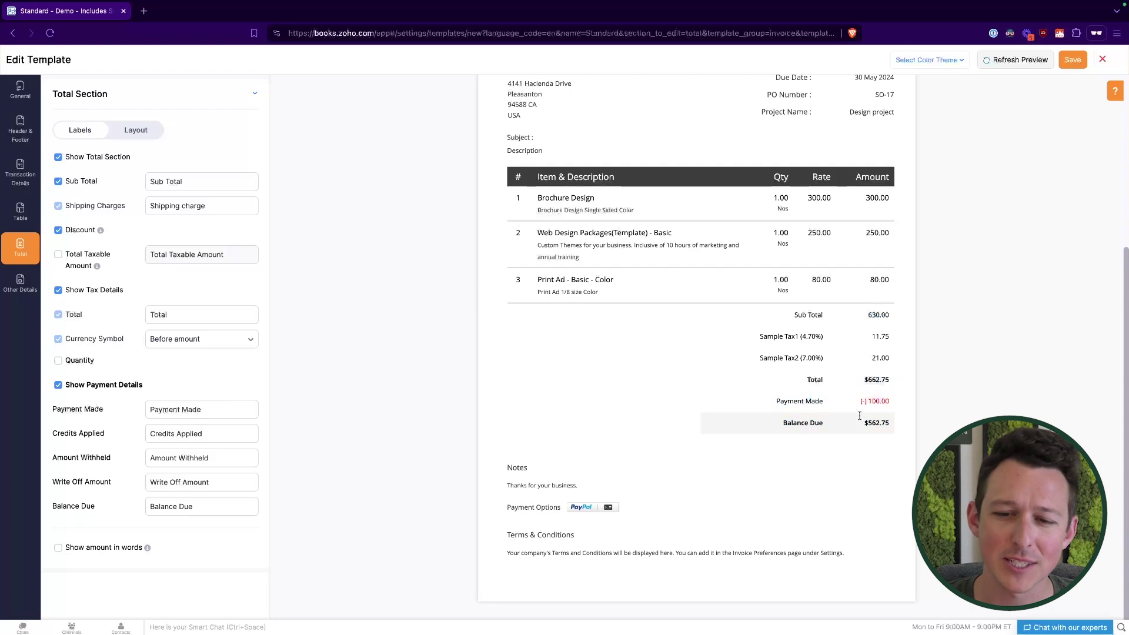
pyautogui.moveTo(857, 428); pyautogui.dragTo(888, 425)
pyautogui.click(882, 424)
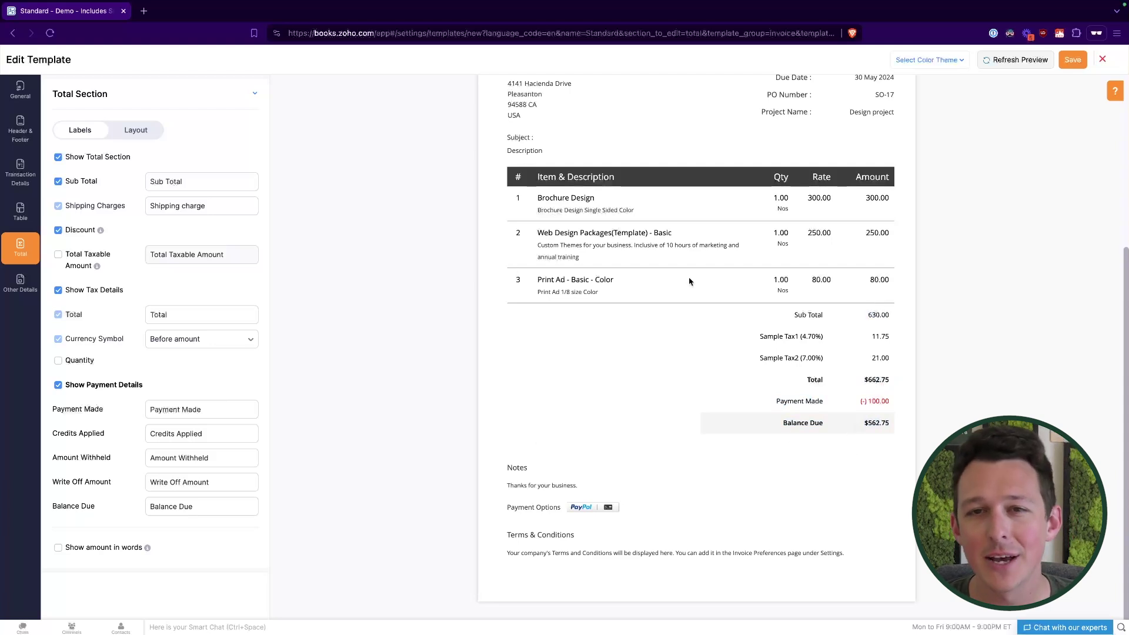
# Step: Open the Other Details settings and review the notes, payment options and terms block in the invoice preview
pyautogui.click(14, 290)
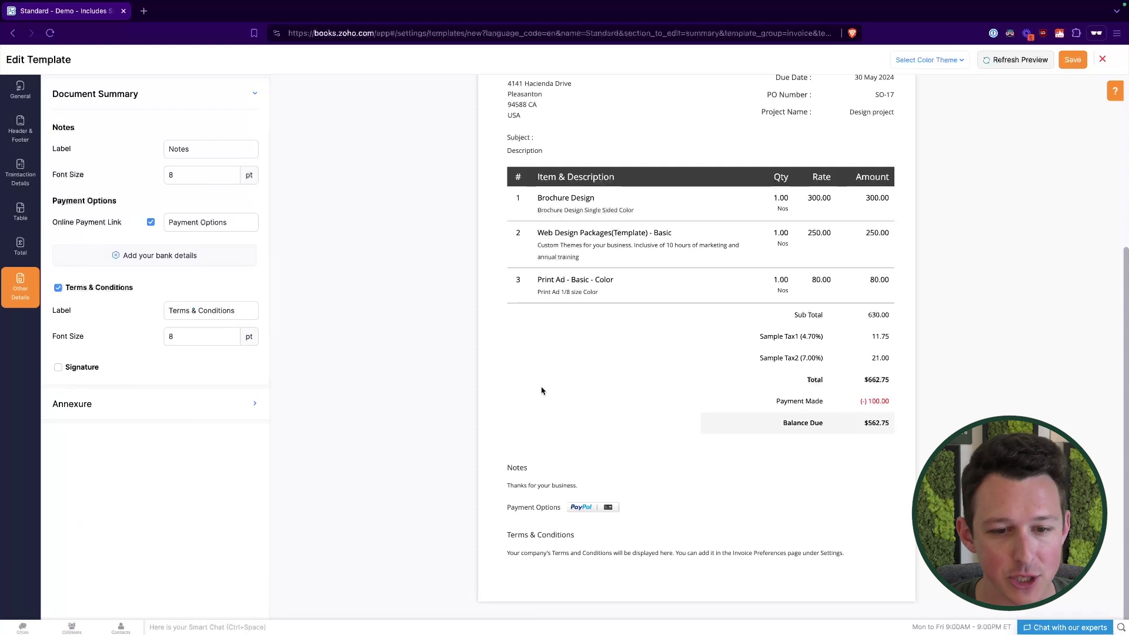
pyautogui.moveTo(507, 466); pyautogui.dragTo(674, 544)
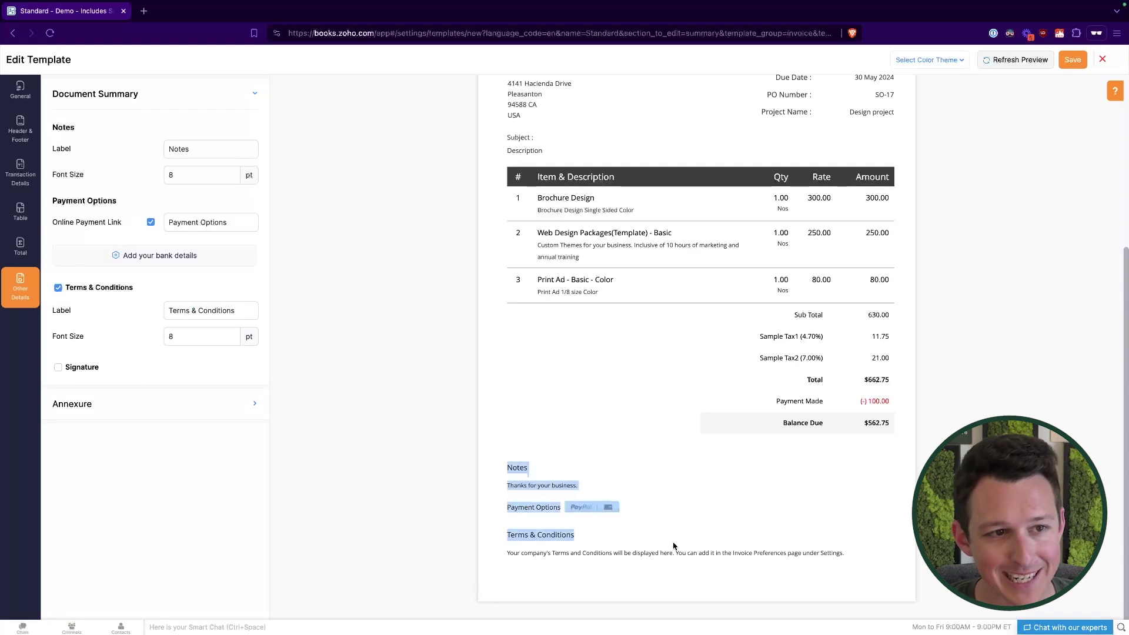
pyautogui.click(674, 545)
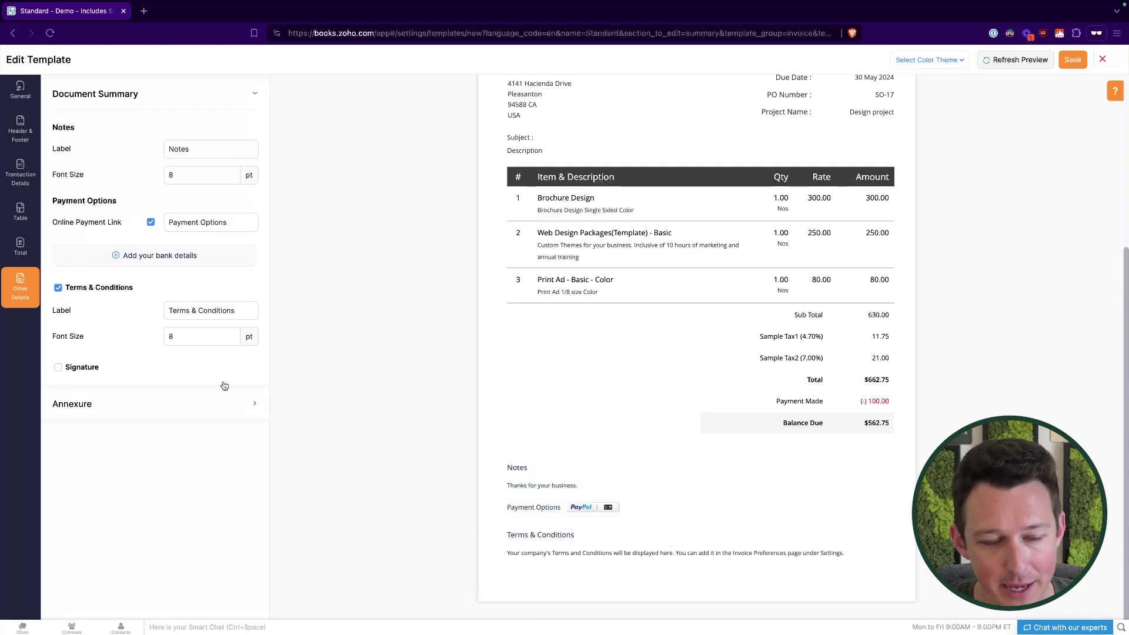
# Step: Add the bank details text "Put your ACH Information Here" and check it below the payment options in the preview
pyautogui.click(202, 257)
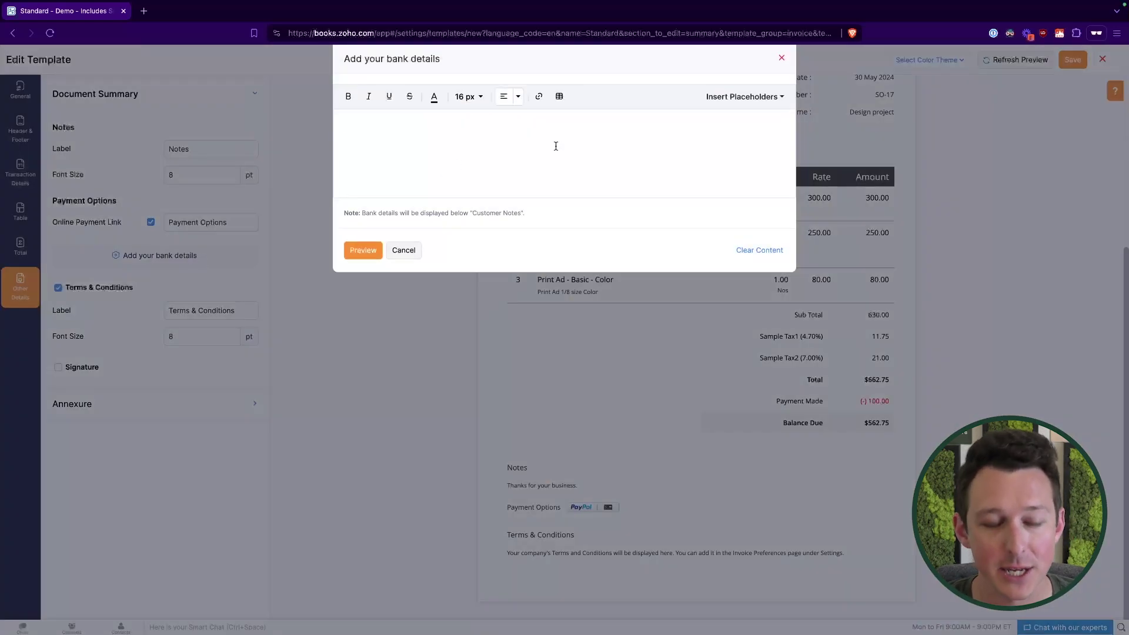
pyautogui.write('Put your ACH Inf')
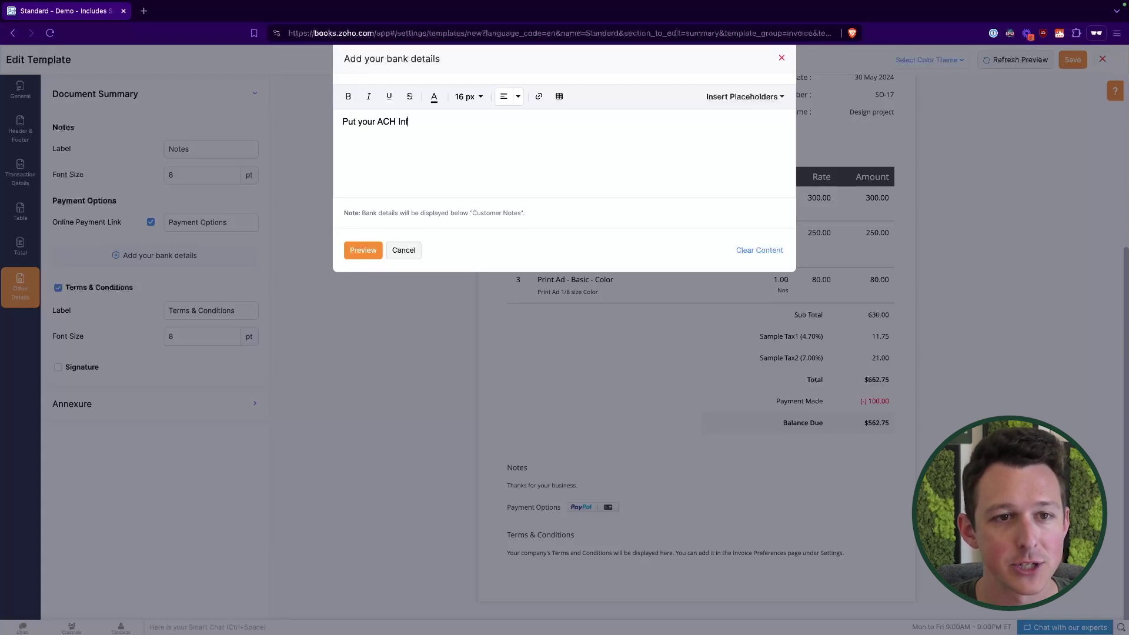
pyautogui.write('ormation Here')
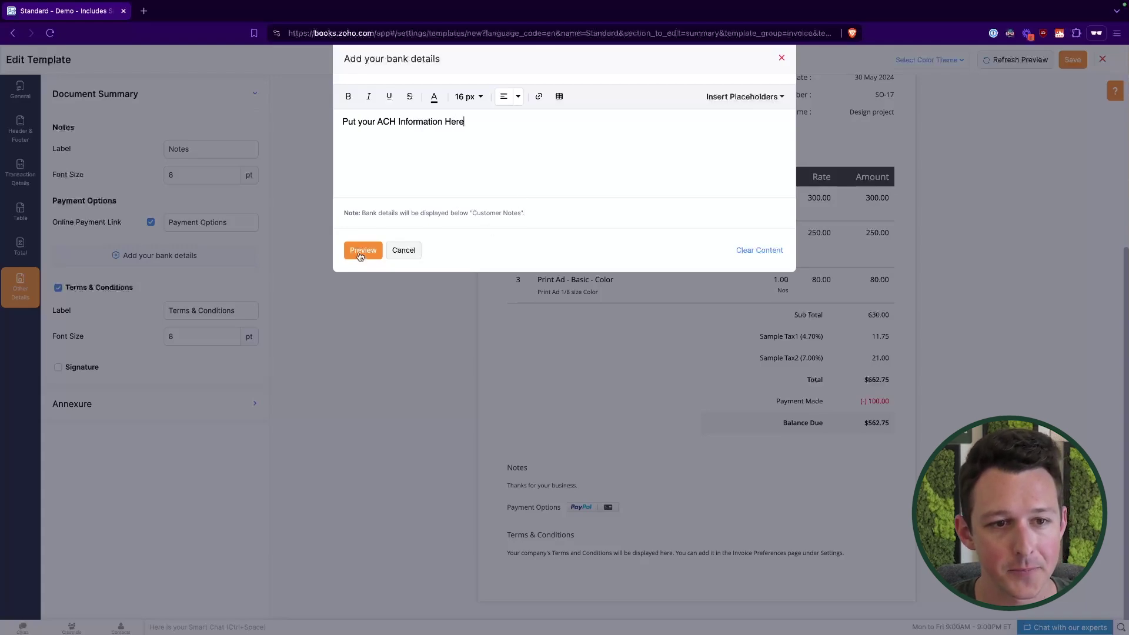
pyautogui.click(361, 255)
pyautogui.scroll(-5, 656, 356)
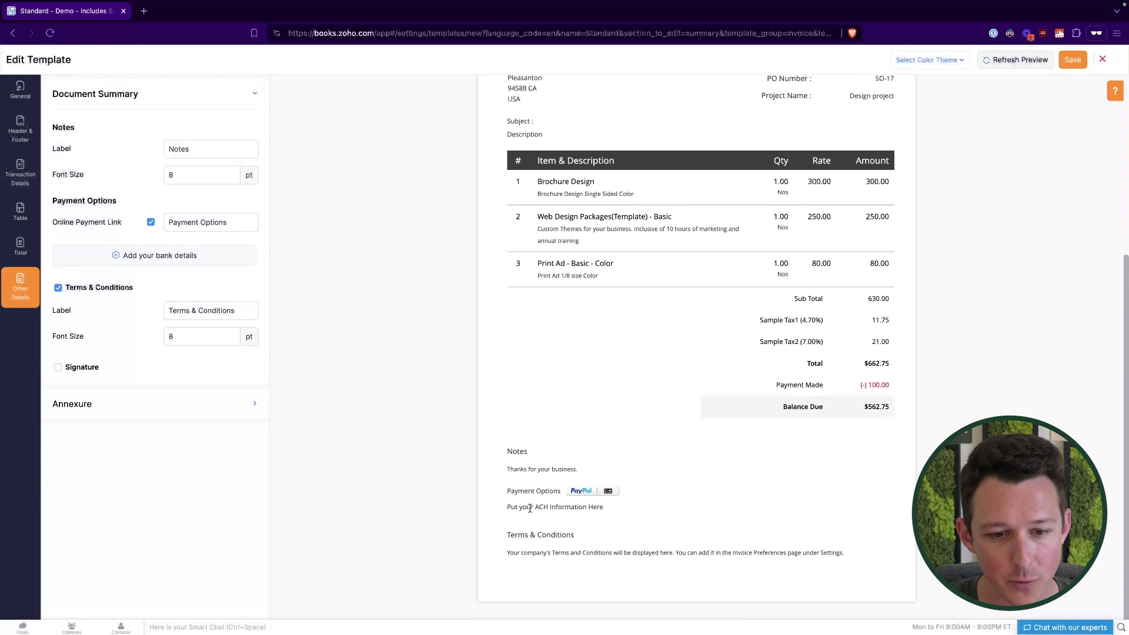
pyautogui.moveTo(508, 508); pyautogui.dragTo(638, 512)
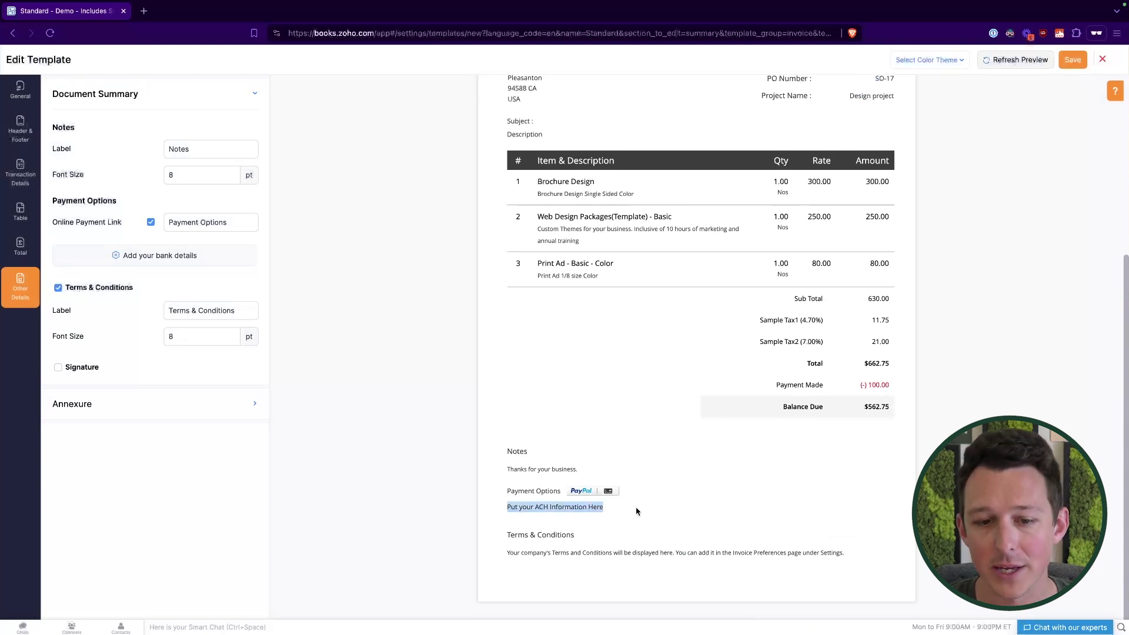
pyautogui.click(637, 511)
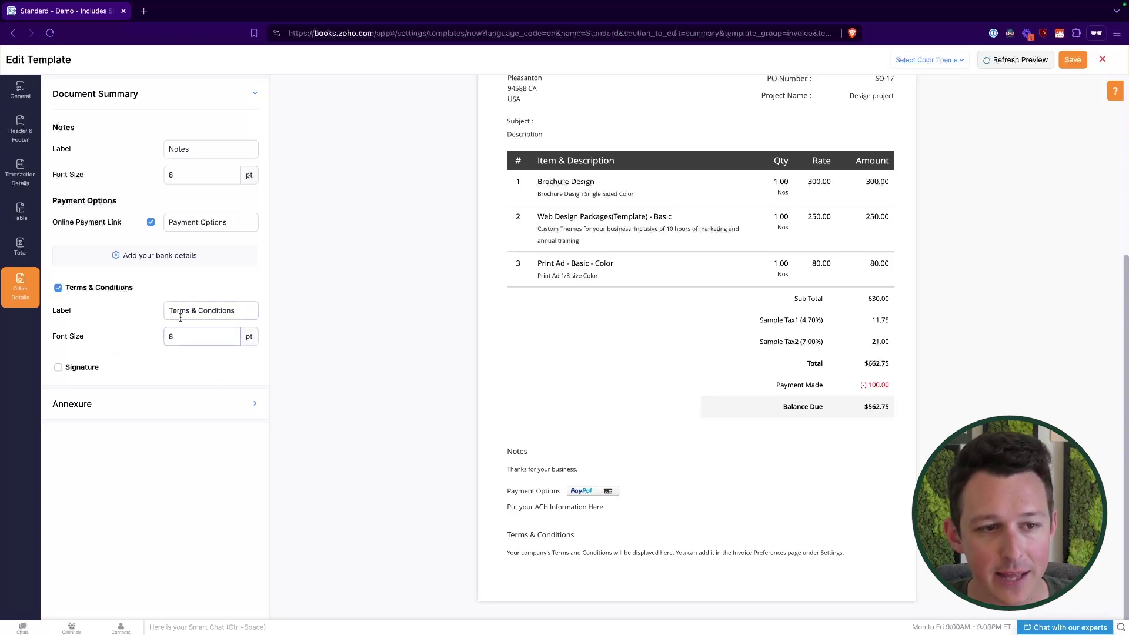
# Step: Try enabling the signature block in the document summary and turn it off again
pyautogui.click(72, 369)
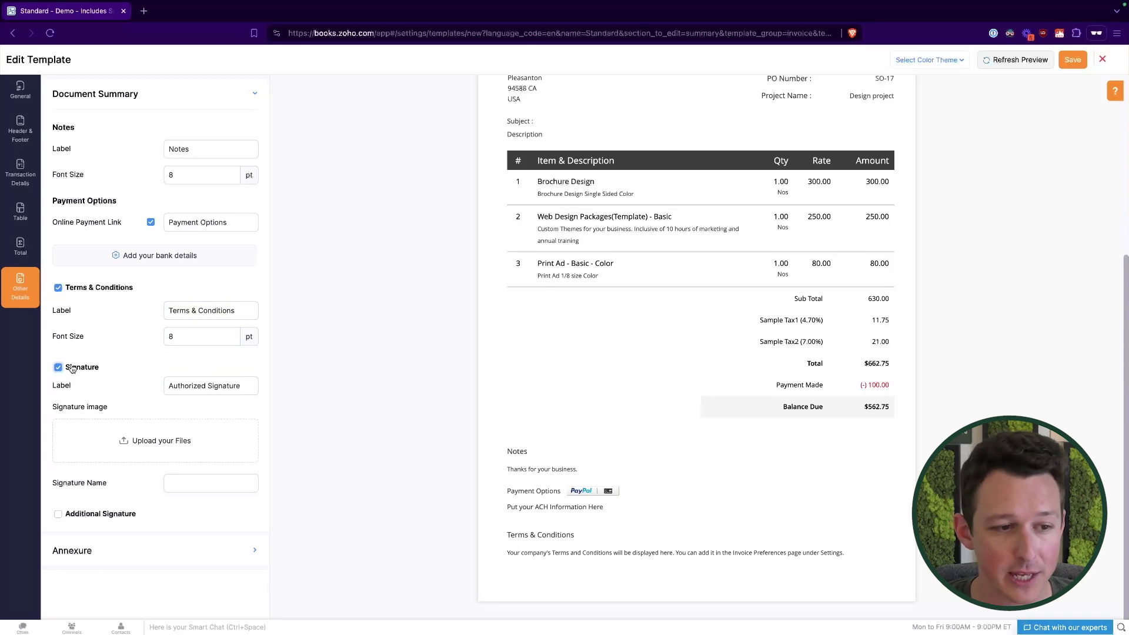
pyautogui.click(70, 368)
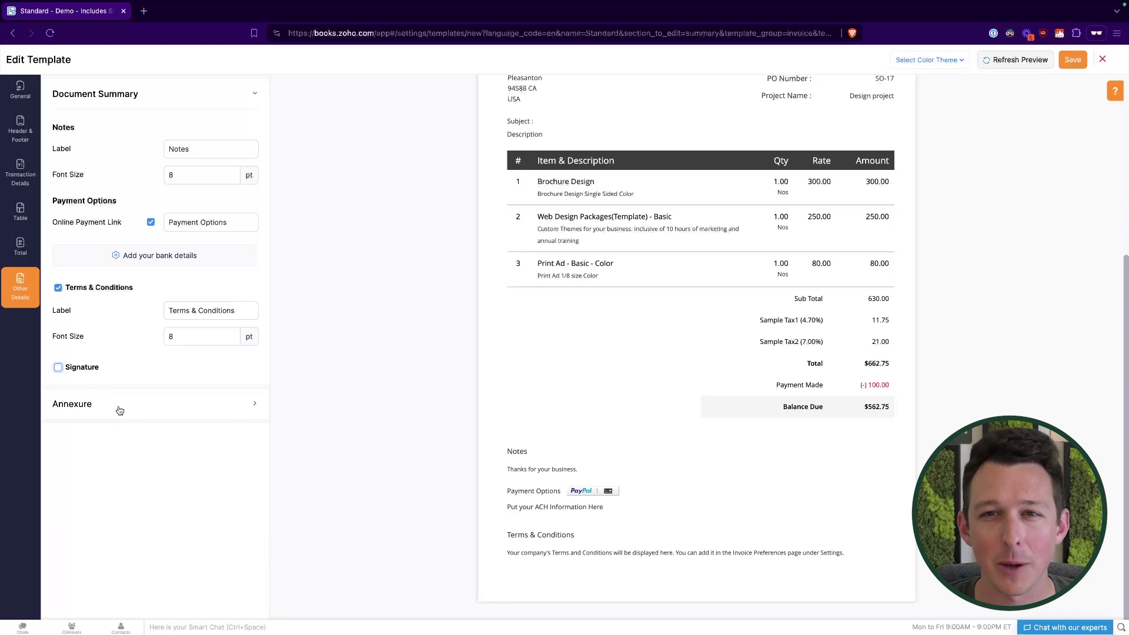
# Step: Review the Annexure section and the Terms & Conditions label in the document summary
pyautogui.click(194, 399)
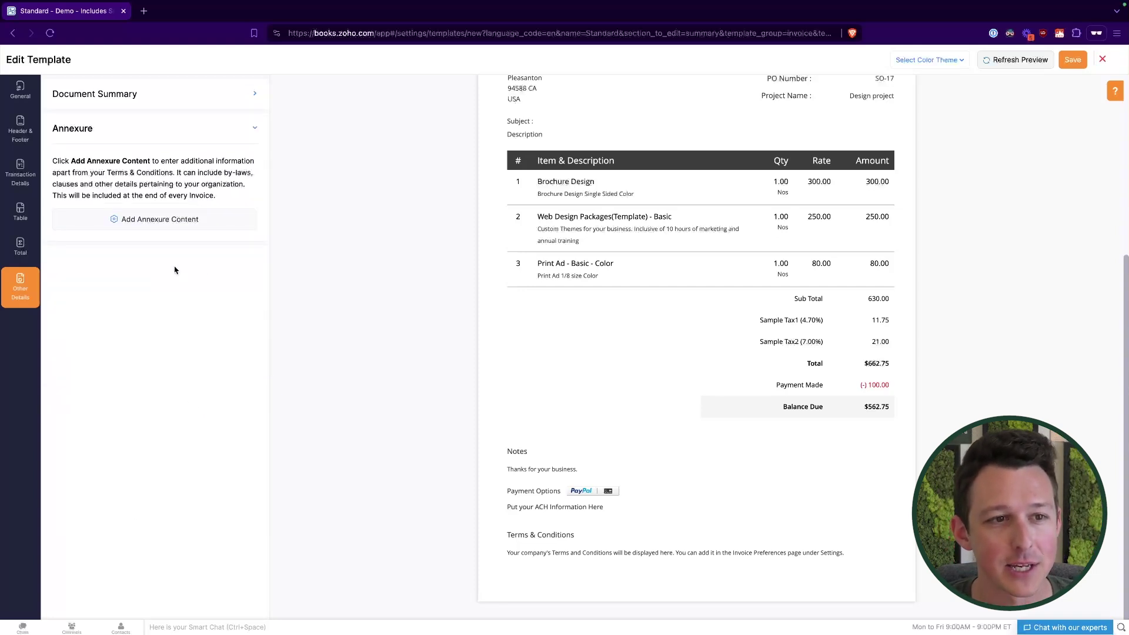
pyautogui.click(183, 106)
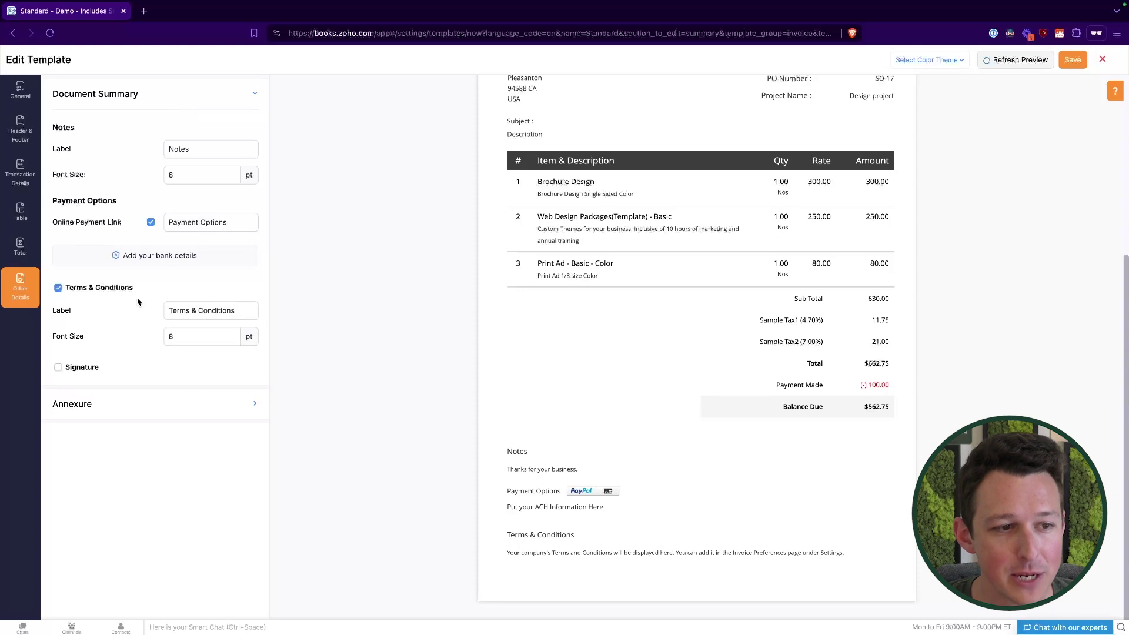
pyautogui.moveTo(169, 308); pyautogui.dragTo(235, 308)
pyautogui.click(226, 307)
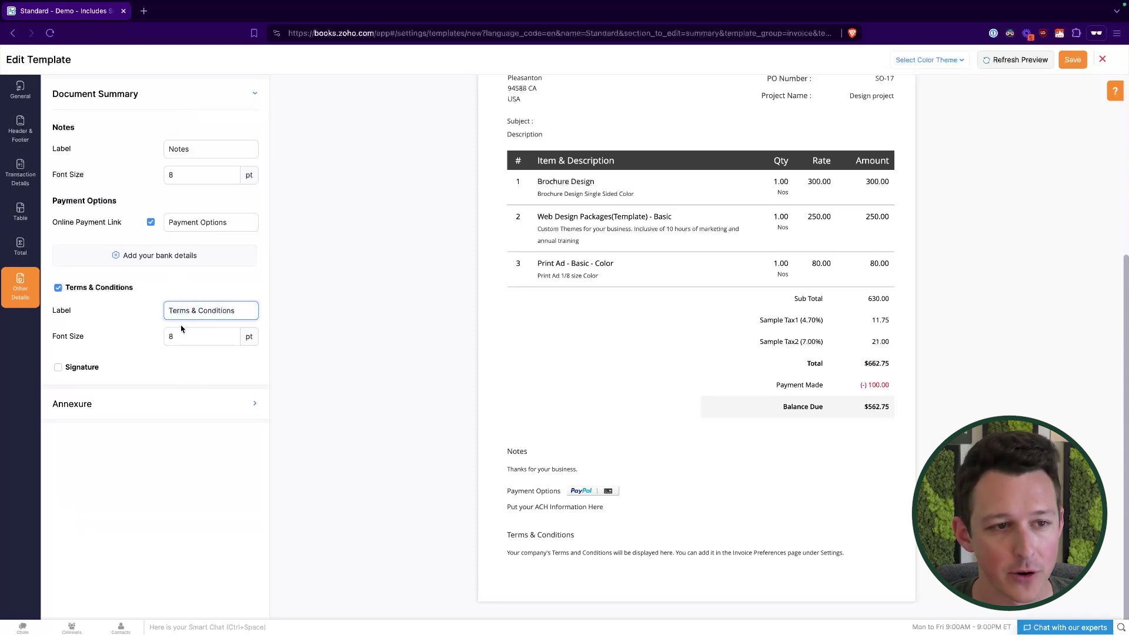
# Step: Try the Green and Teal color themes on the invoice template
pyautogui.scroll(5, 528, 244)
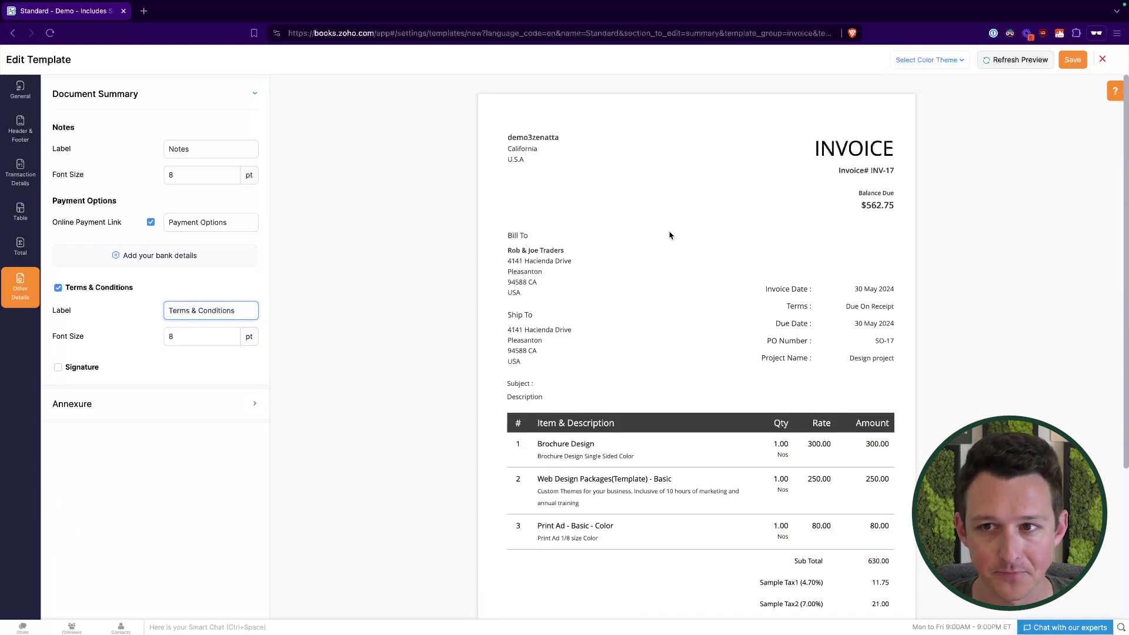
pyautogui.click(959, 61)
pyautogui.scroll(-1, 946, 112)
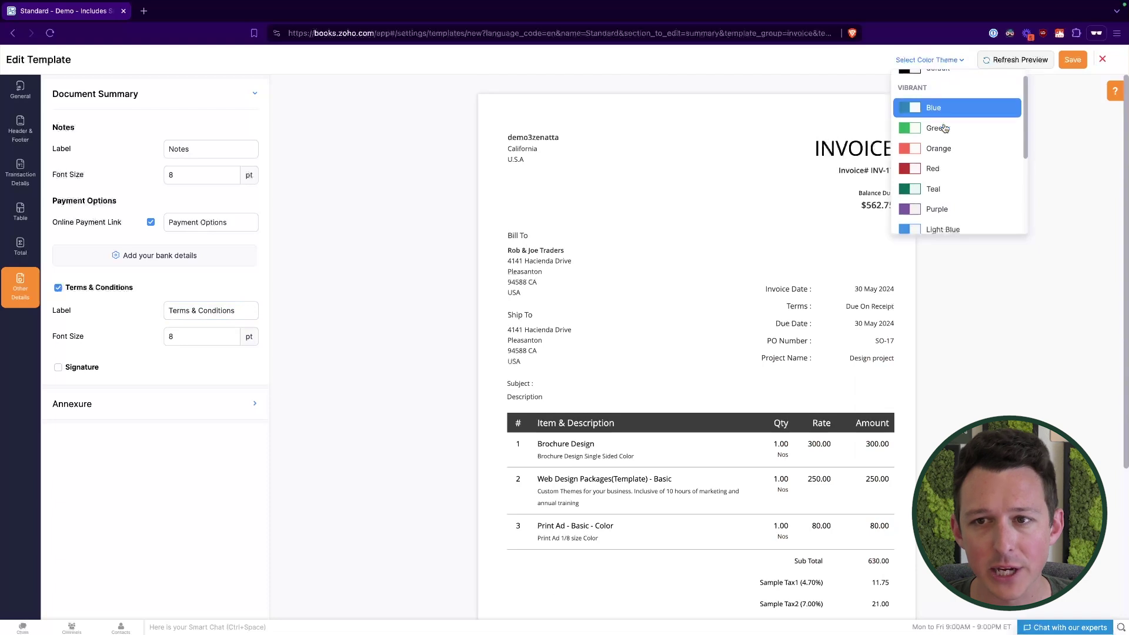
pyautogui.click(939, 129)
pyautogui.click(935, 60)
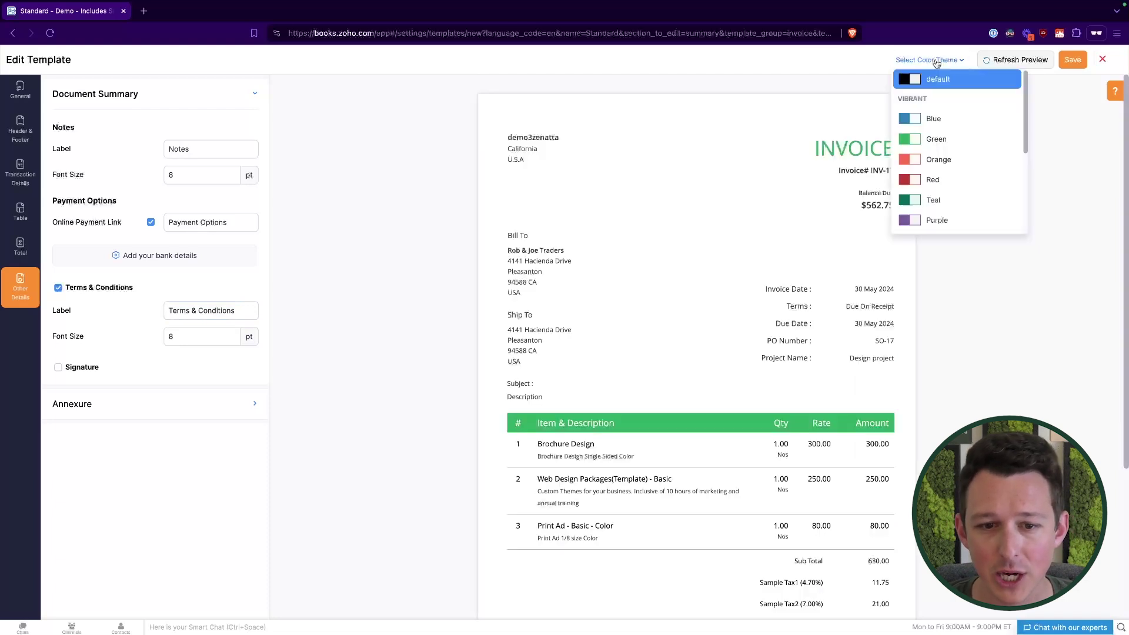
pyautogui.click(937, 199)
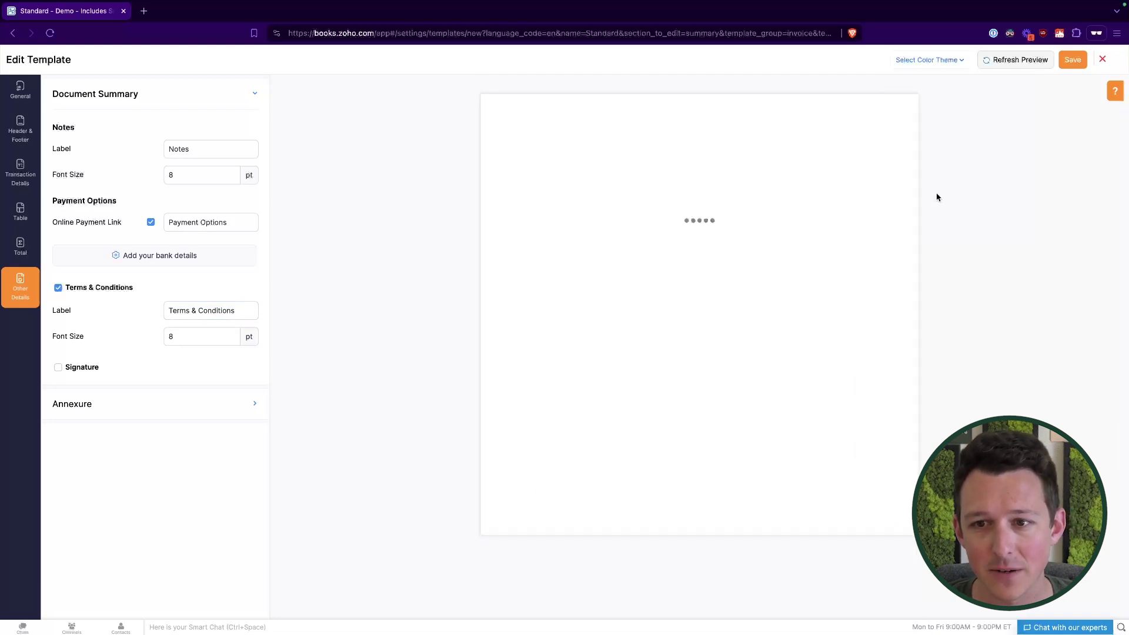
# Step: Apply the Blue Grey color theme to the invoice template and save it
pyautogui.click(945, 60)
pyautogui.scroll(-3, 946, 131)
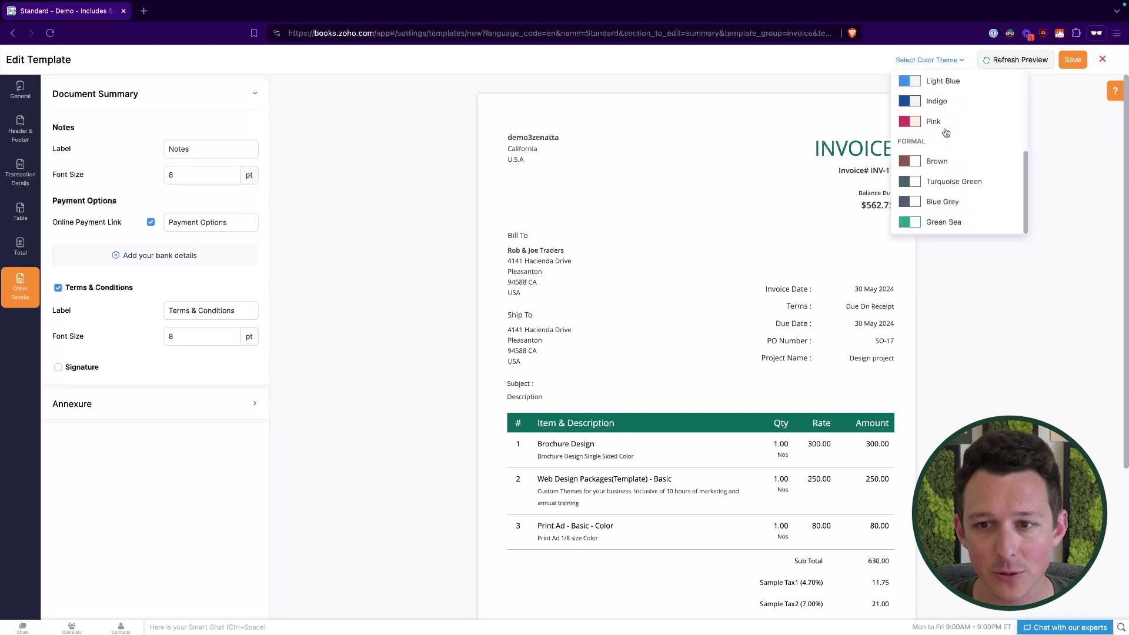
pyautogui.click(956, 202)
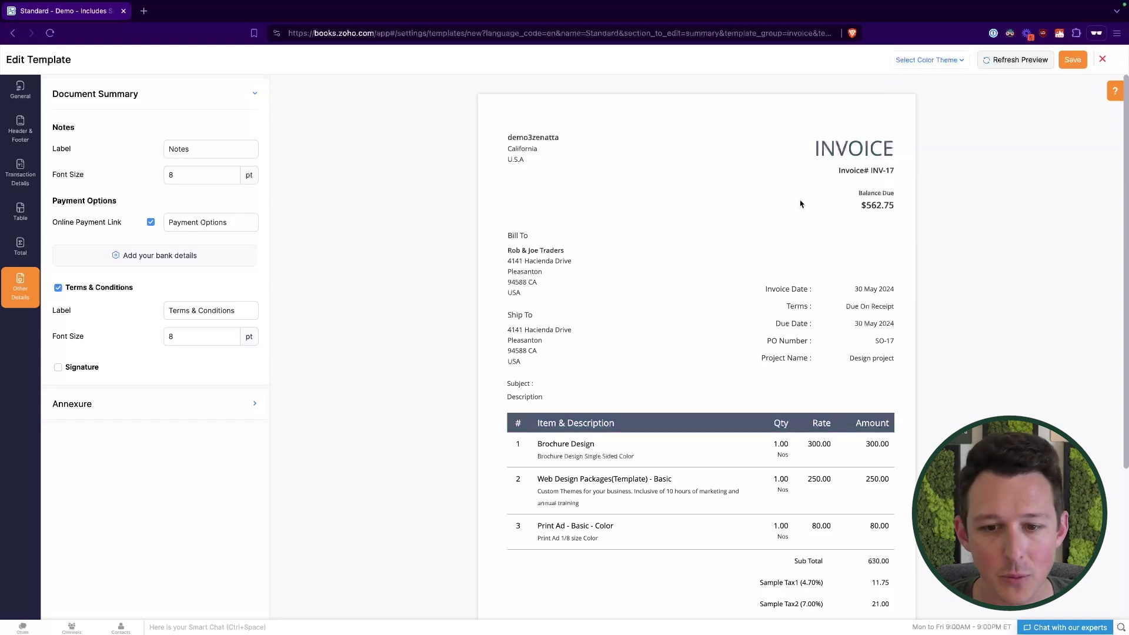
pyautogui.click(1070, 61)
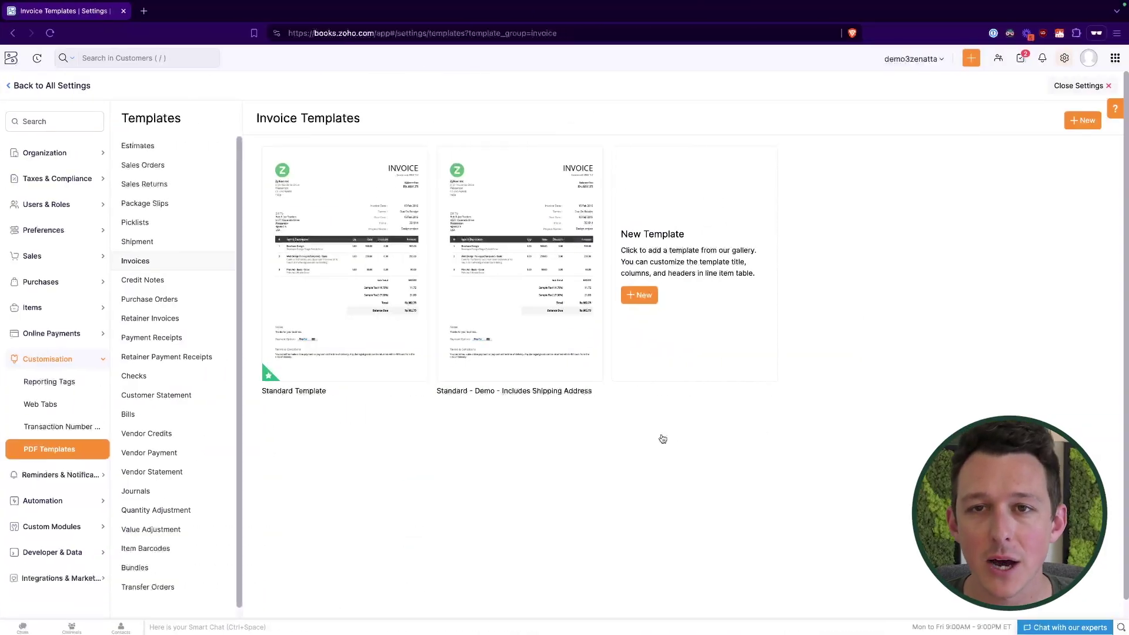
# Step: Open the Invoices preferences in the Sales settings
pyautogui.click(88, 265)
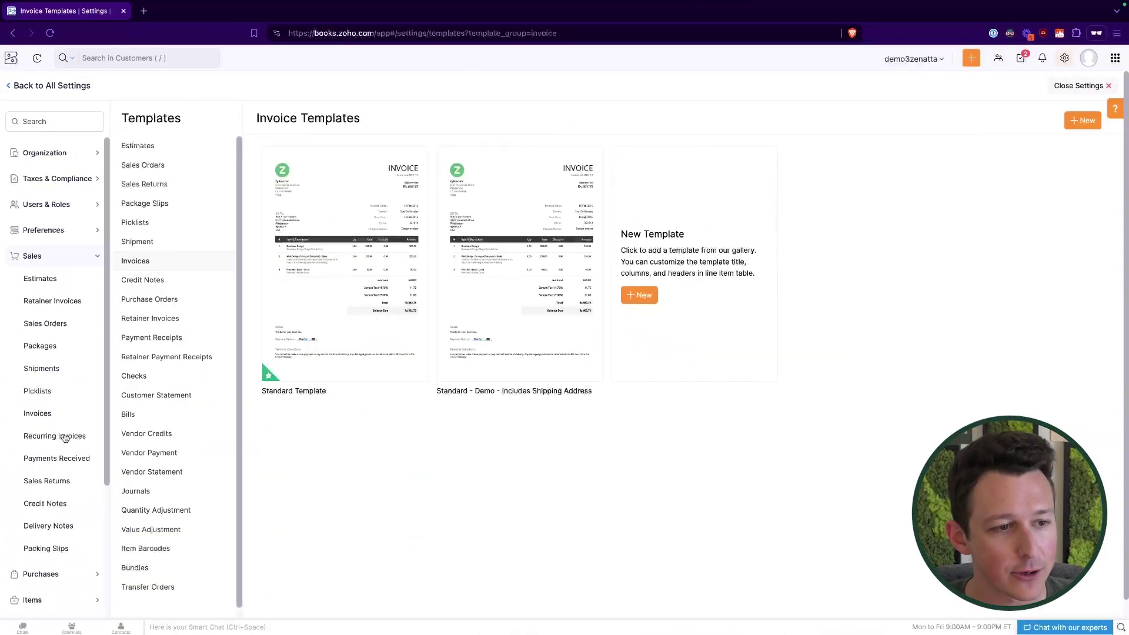
pyautogui.scroll(-2, 64, 438)
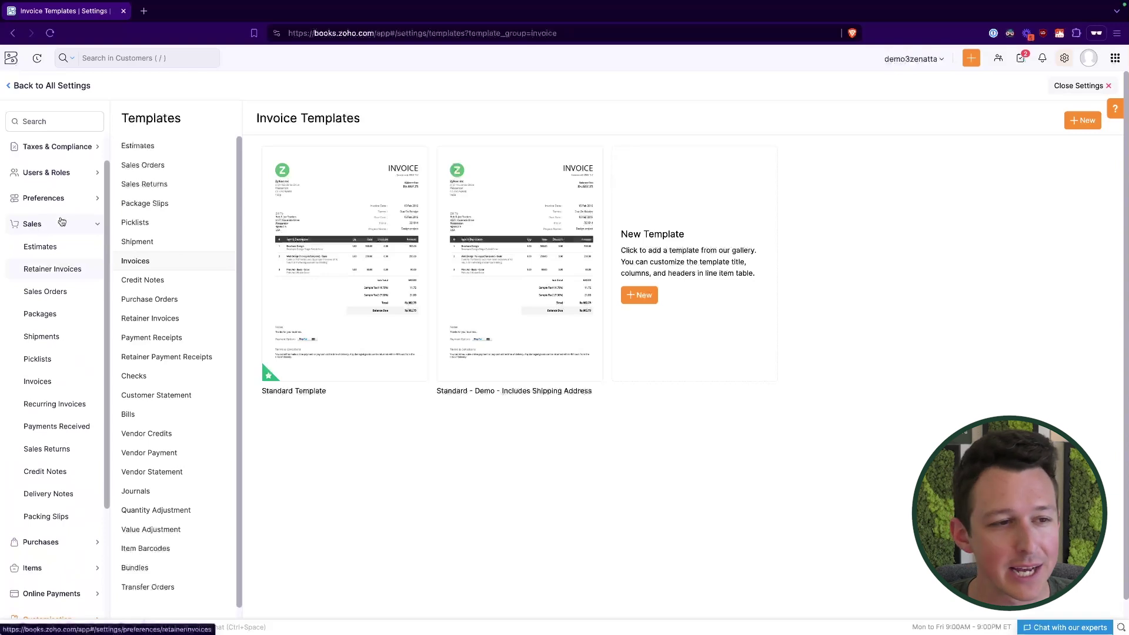
pyautogui.click(53, 381)
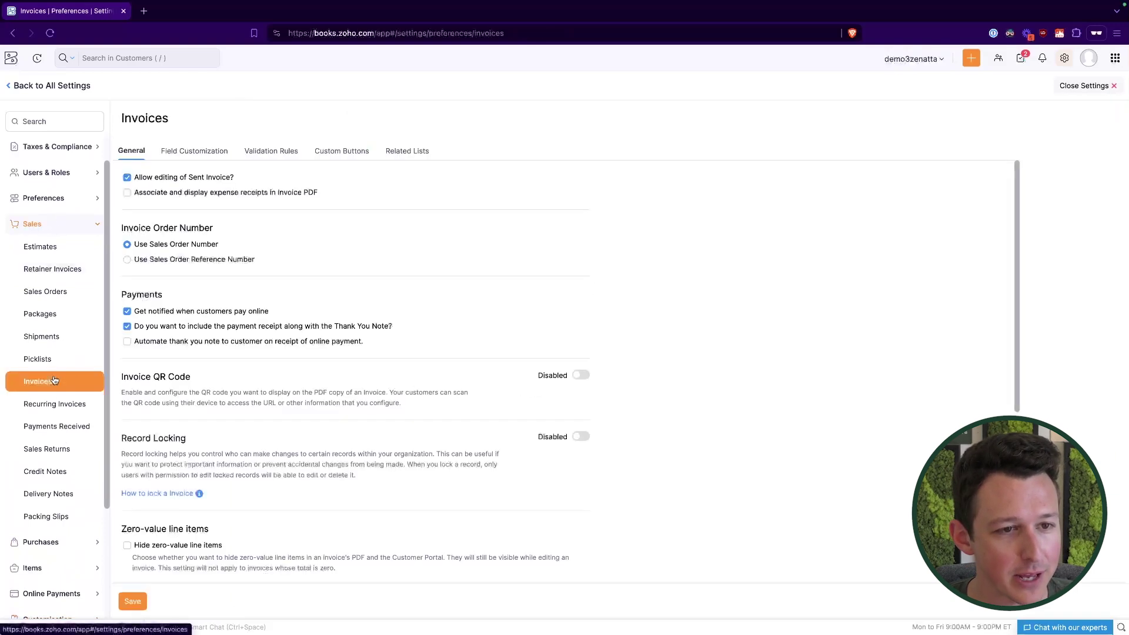
# Step: Review the Terms & Conditions and Customer Notes settings in the Invoices preferences and the general options in the Estimates preferences
pyautogui.scroll(-5, 333, 272)
pyautogui.click(217, 375)
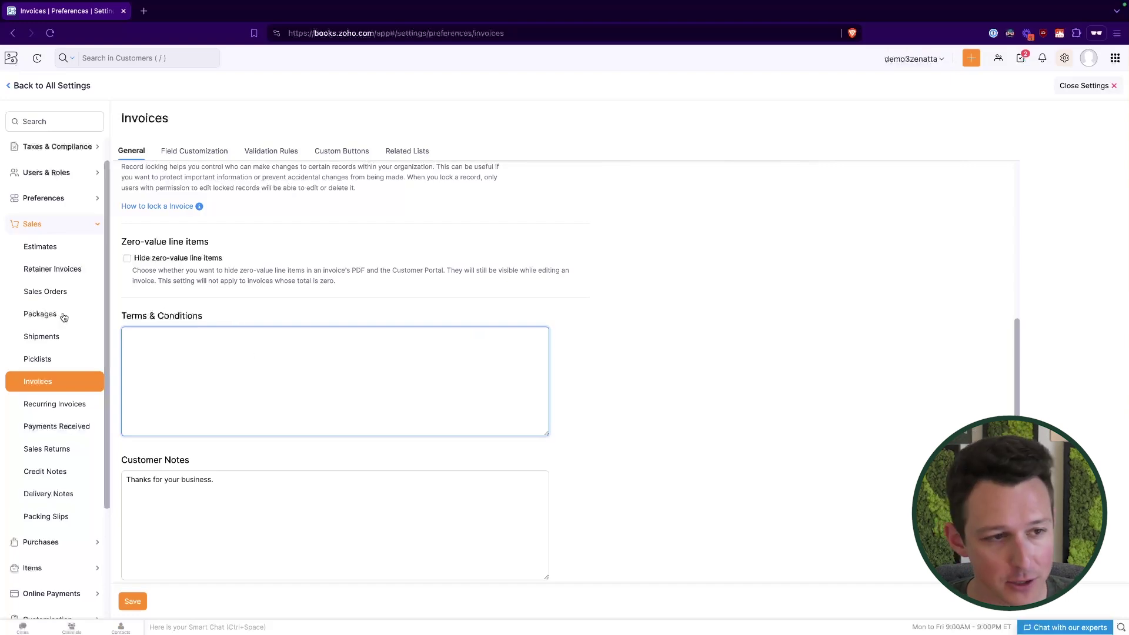
pyautogui.click(68, 253)
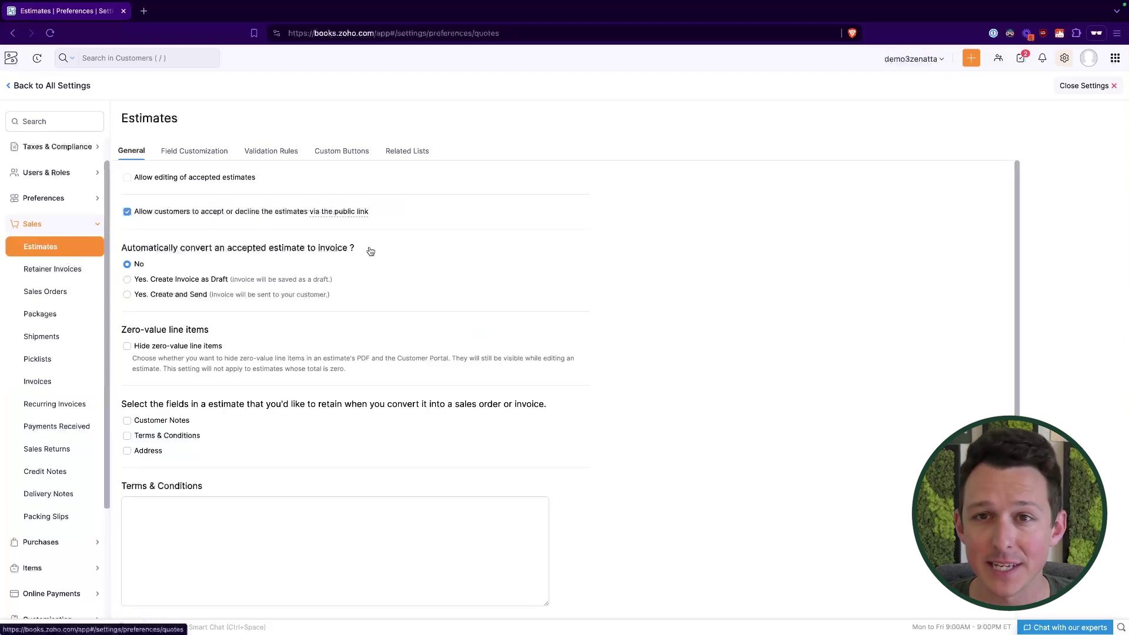
pyautogui.scroll(-4, 368, 250)
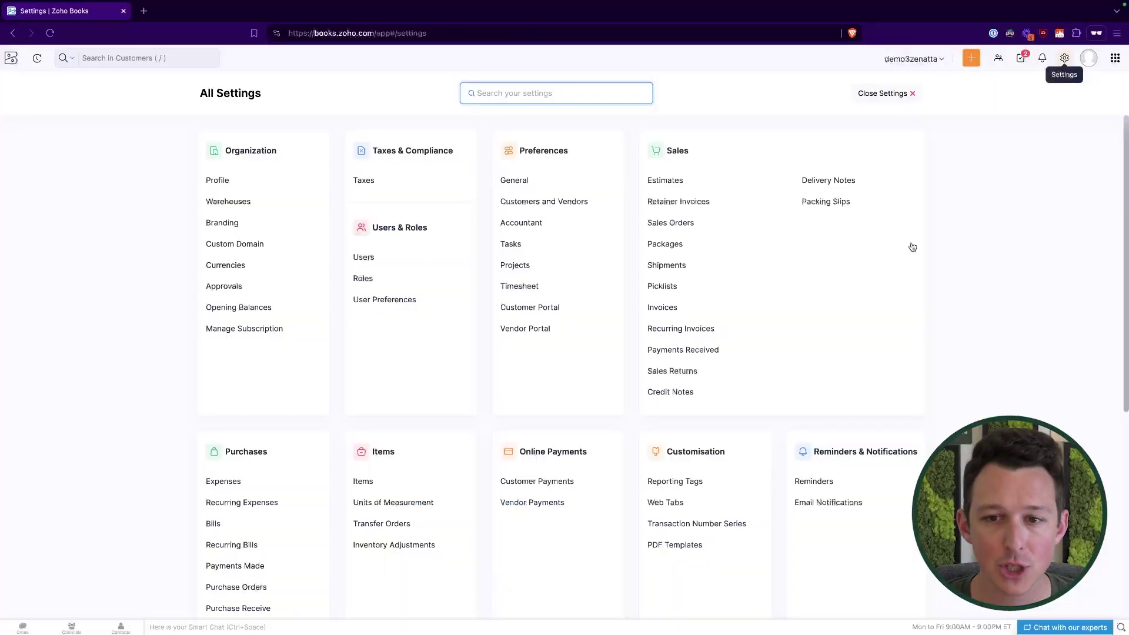
# Step: Open the Email Notifications settings and clone the Default invoice notification template
pyautogui.scroll(-4, 935, 247)
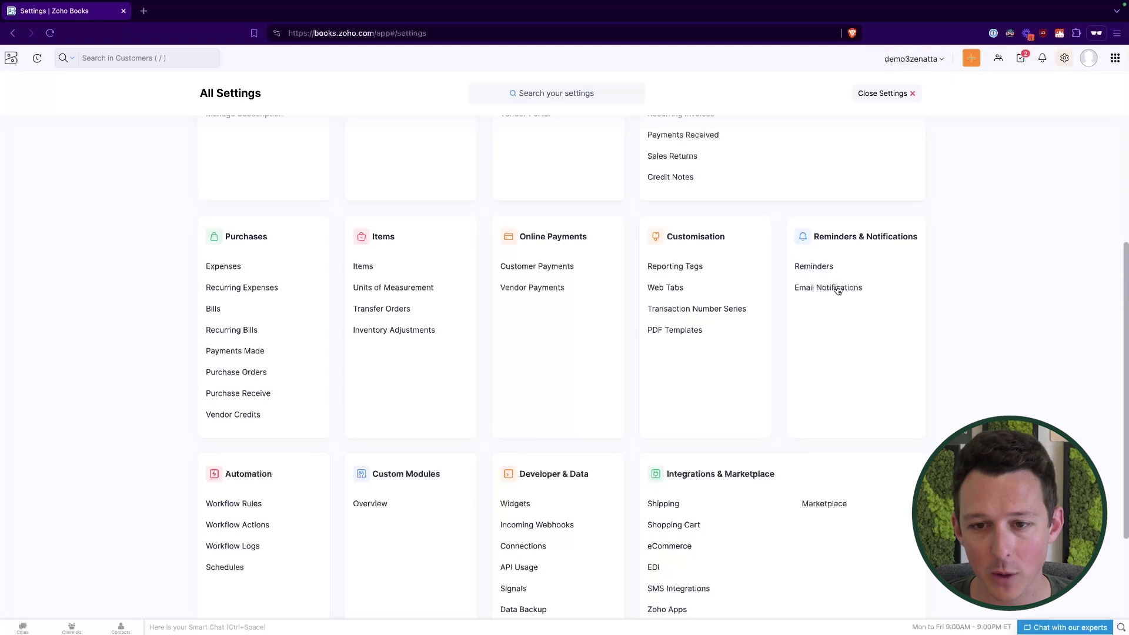
pyautogui.click(813, 291)
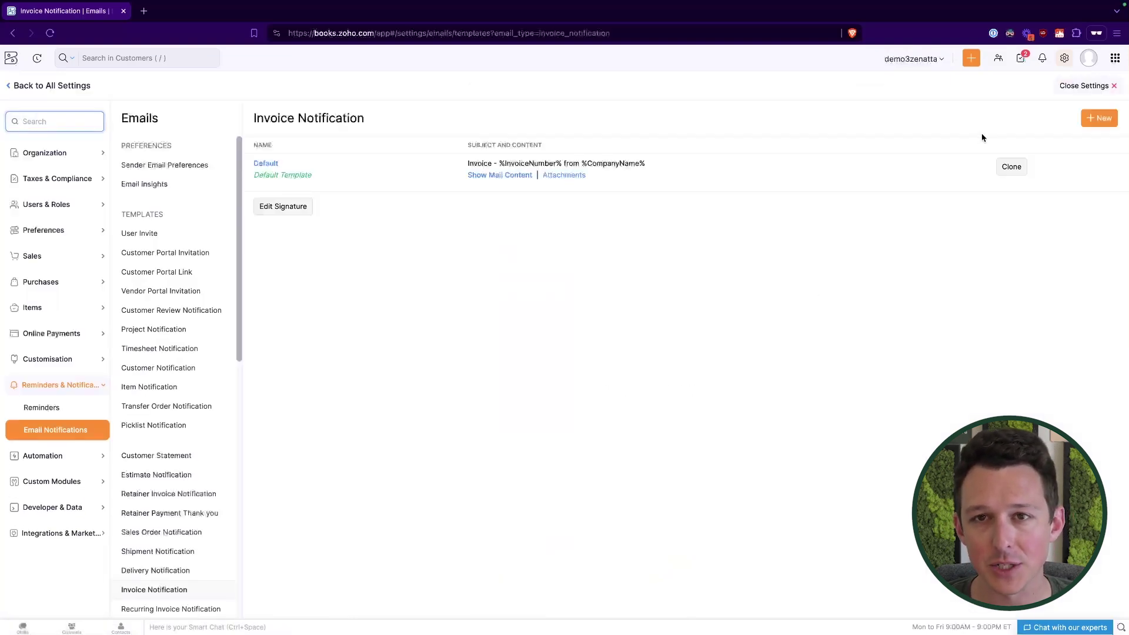
pyautogui.click(1076, 118)
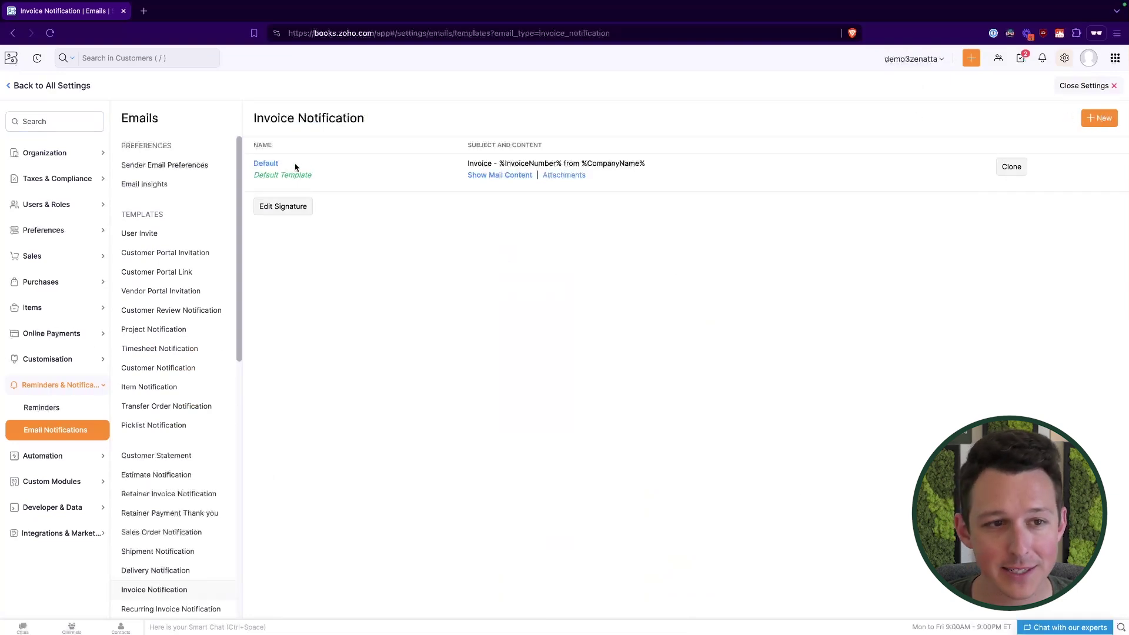
pyautogui.click(1011, 168)
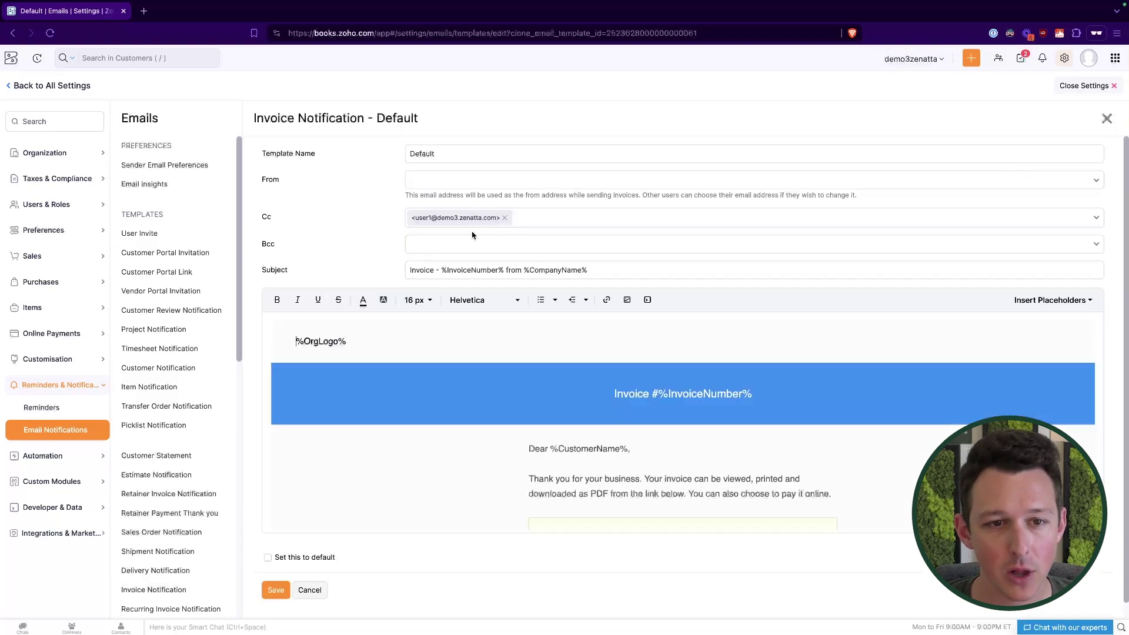
# Step: Look over the cloned email's body and name the template "Default - Brand Colors"
pyautogui.scroll(-1, 506, 226)
pyautogui.scroll(-3, 492, 403)
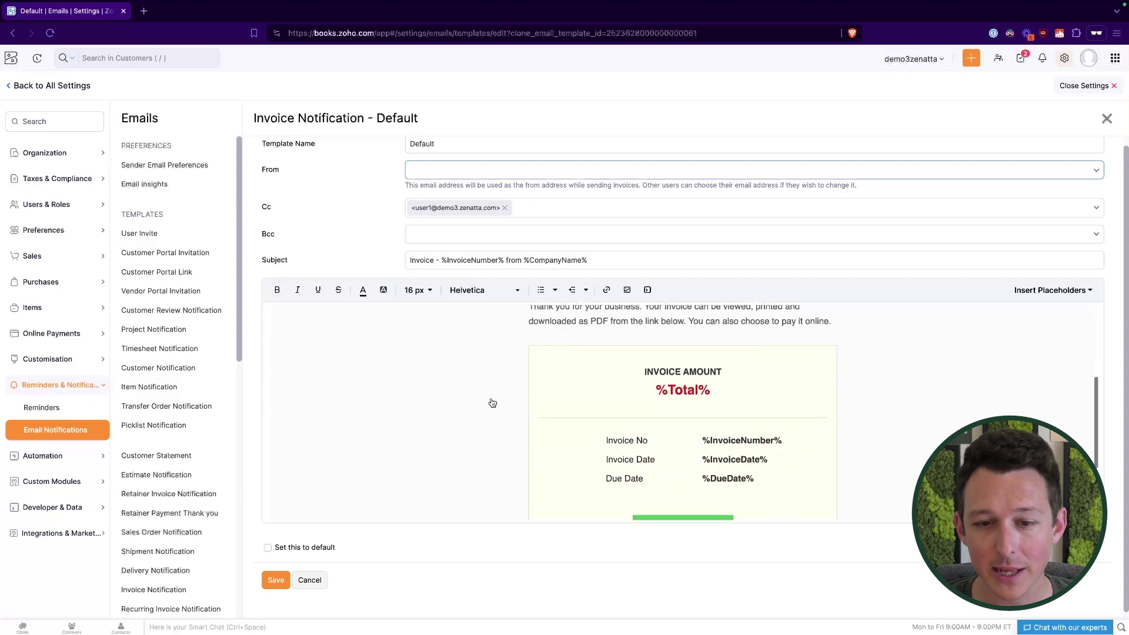
pyautogui.scroll(3, 493, 403)
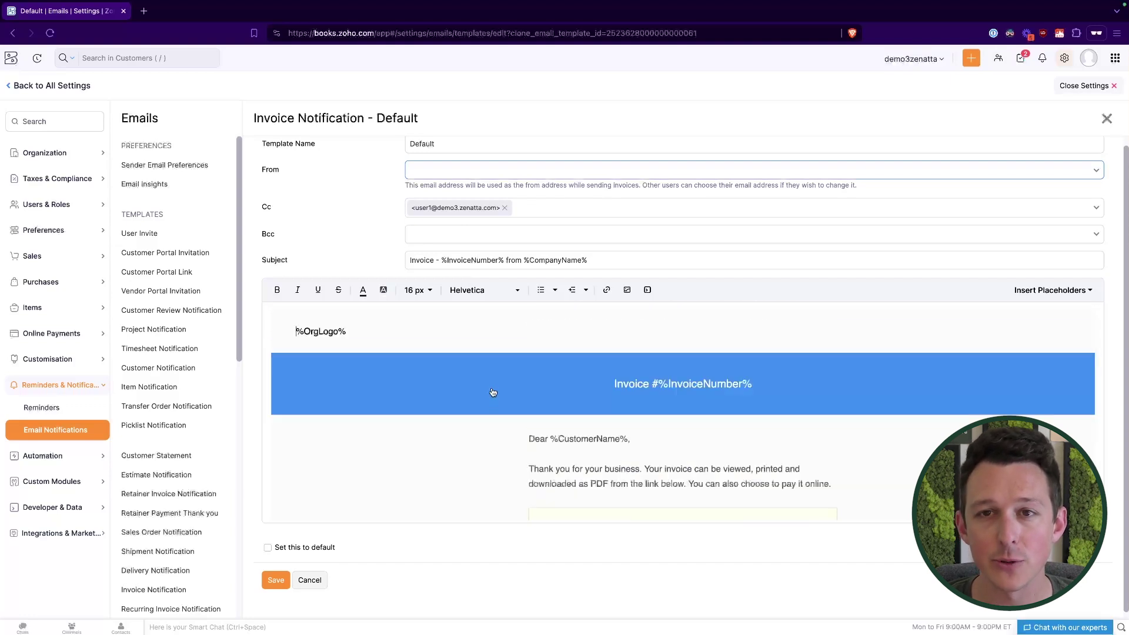
pyautogui.scroll(1, 480, 207)
pyautogui.click(453, 155)
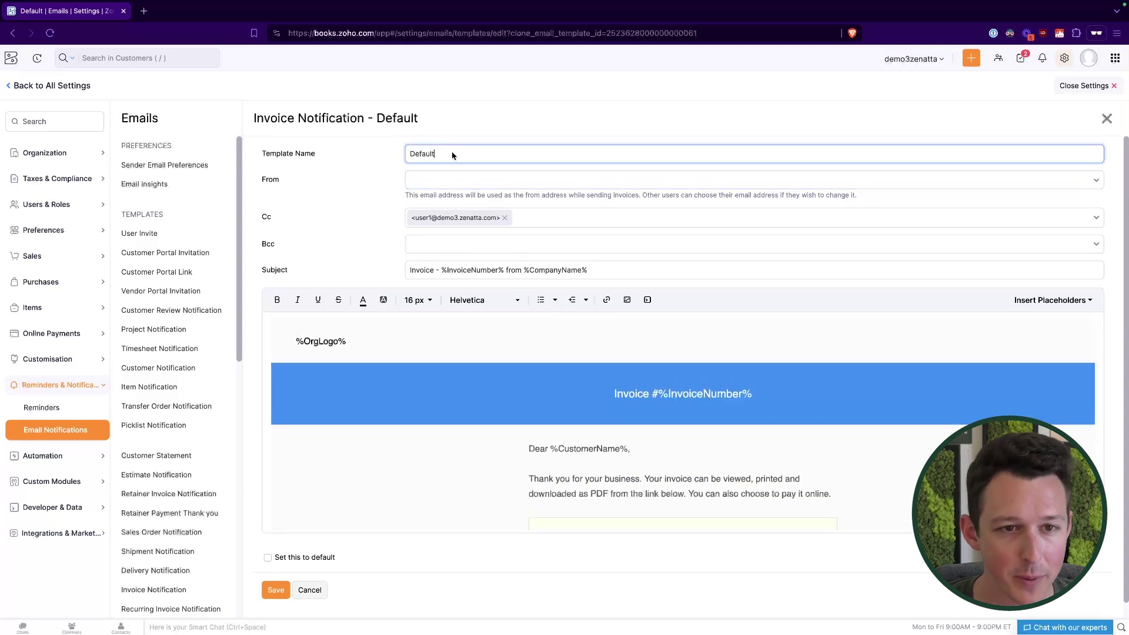
pyautogui.write('- V')
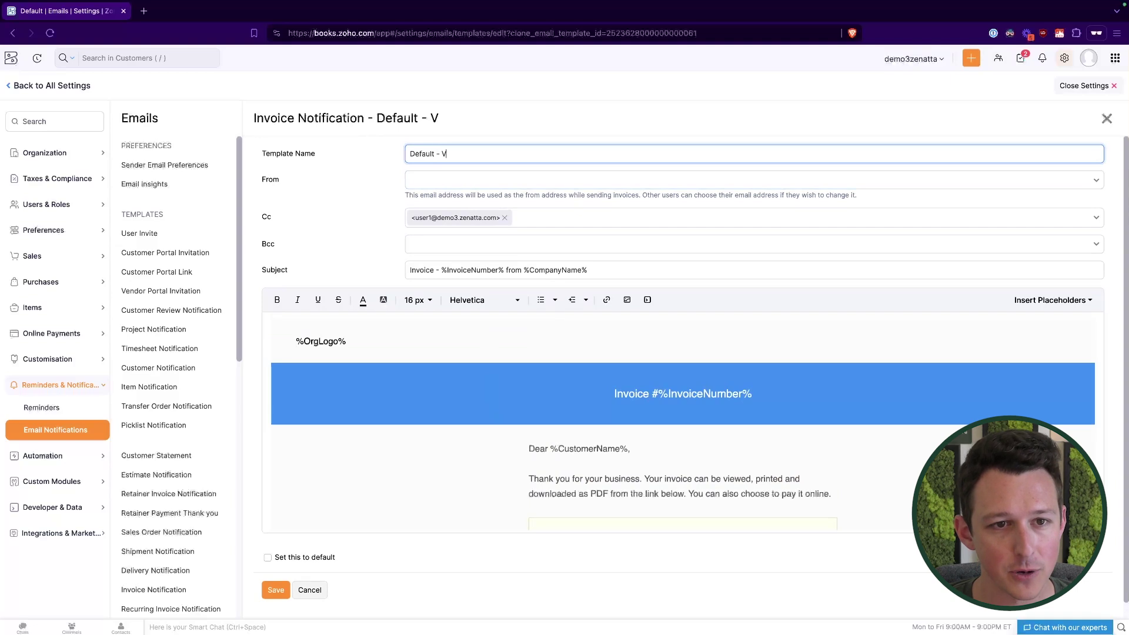
pyautogui.press('BackSpace')
pyautogui.write('Brand Colors')
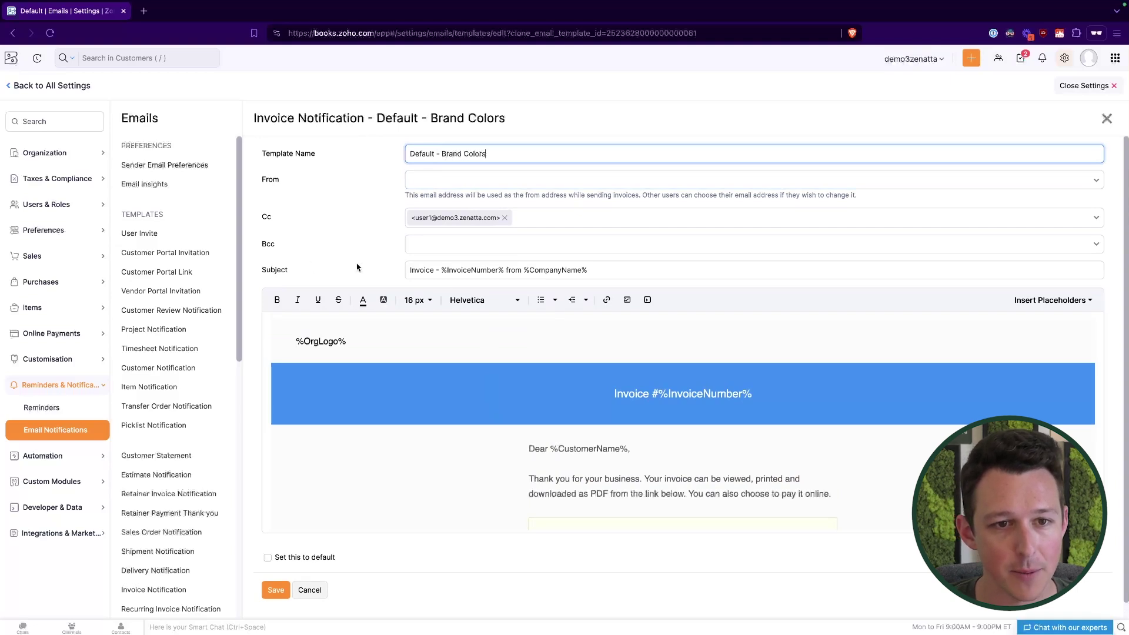
# Step: Extend the email's thank-you sentence to "Thank you for your business, %FirstName%." using the customer FirstName placeholder, without extra line breaks
pyautogui.click(496, 363)
pyautogui.scroll(-2, 497, 361)
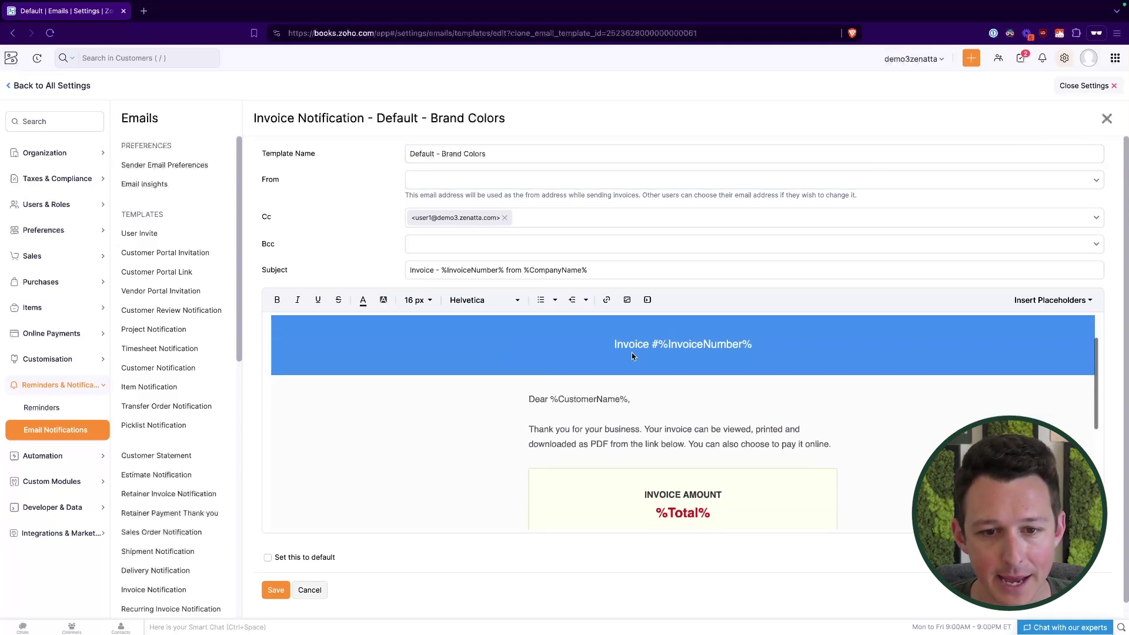
pyautogui.scroll(2, 525, 398)
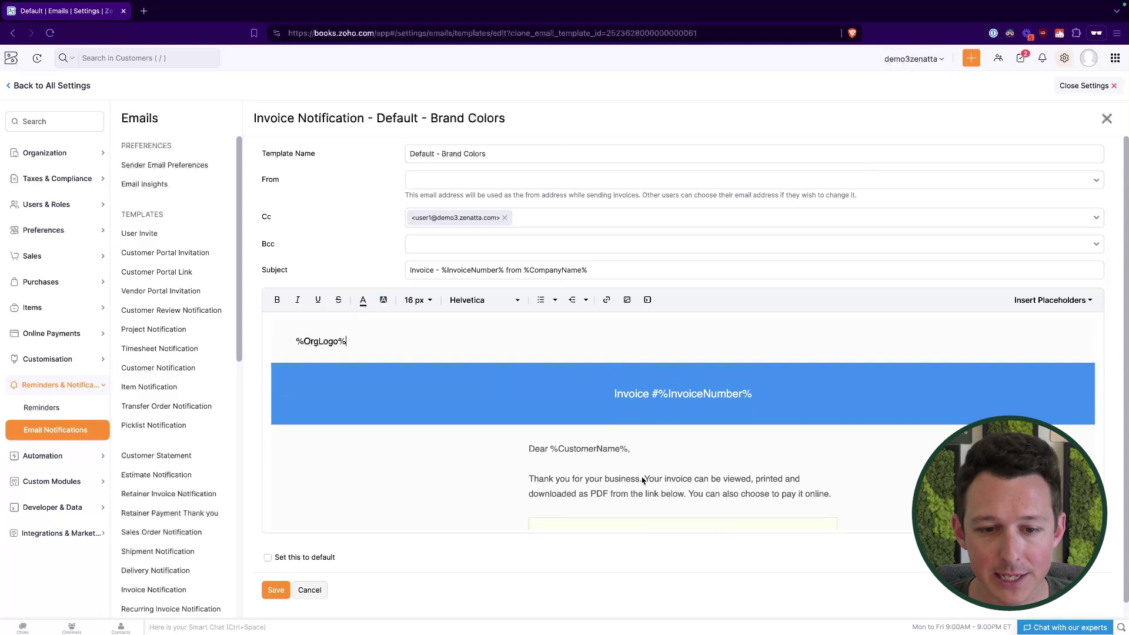
pyautogui.scroll(-2, 562, 468)
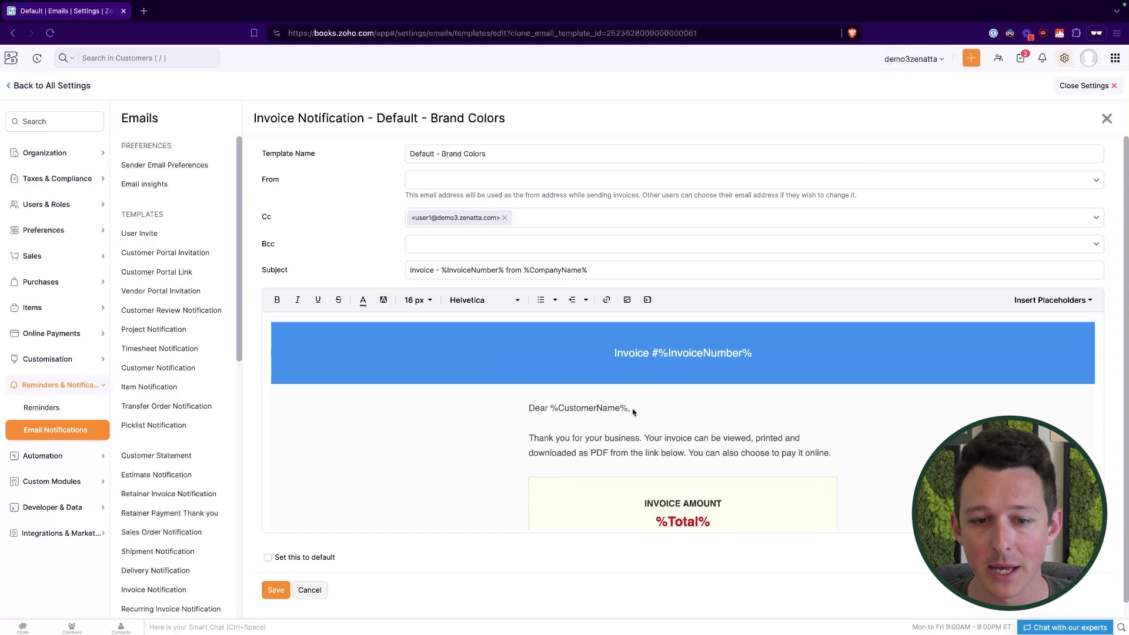
pyautogui.scroll(-1, 665, 444)
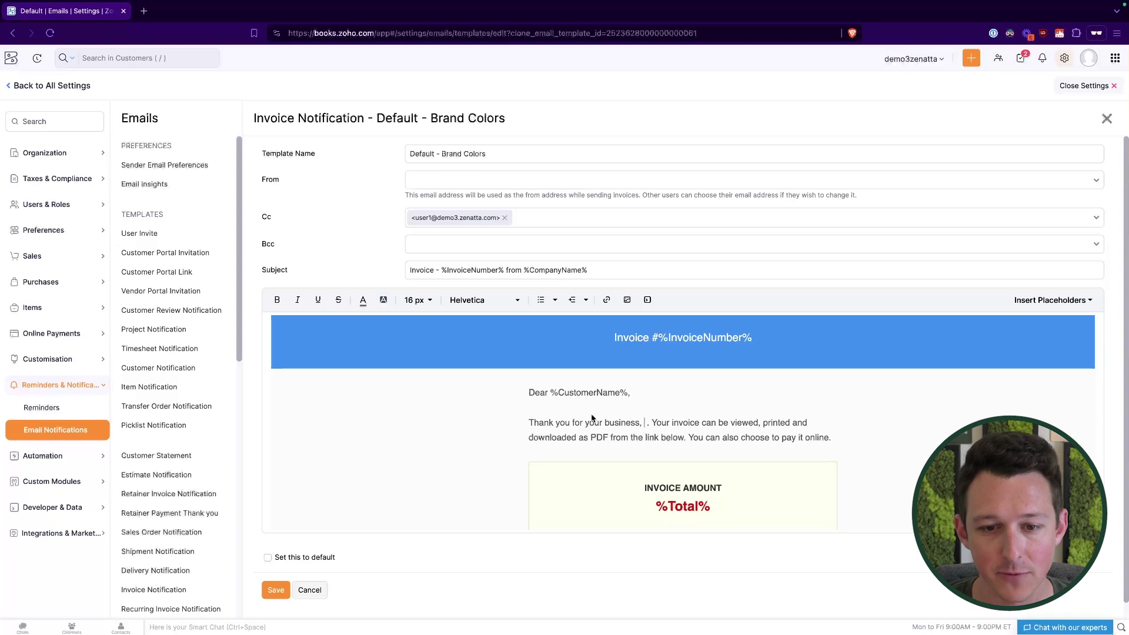
pyautogui.click(1046, 301)
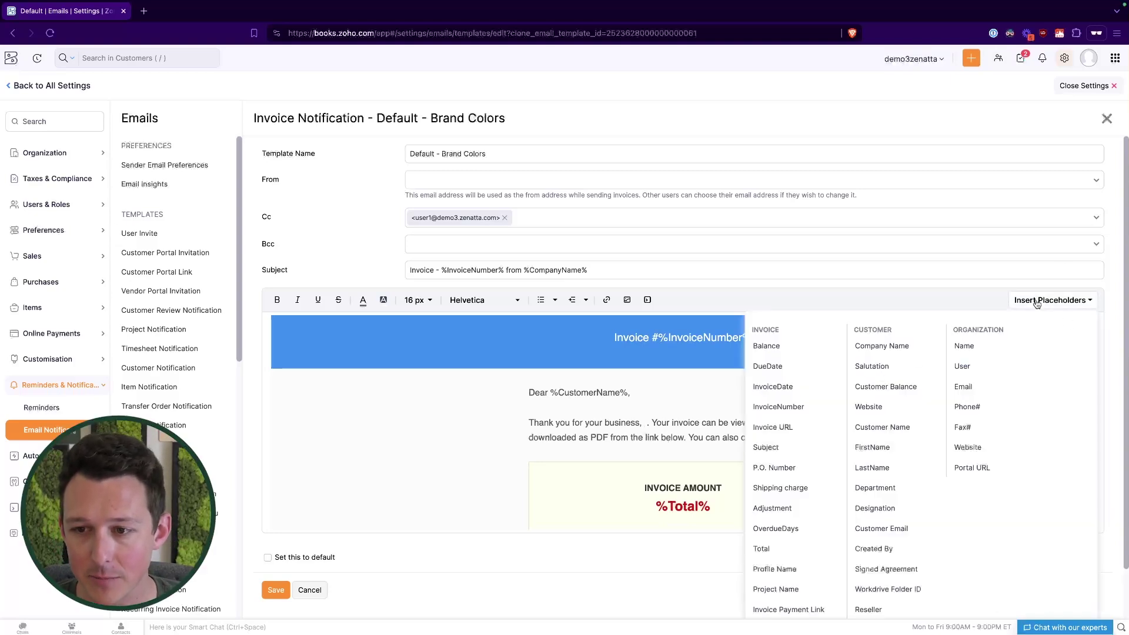
pyautogui.click(871, 452)
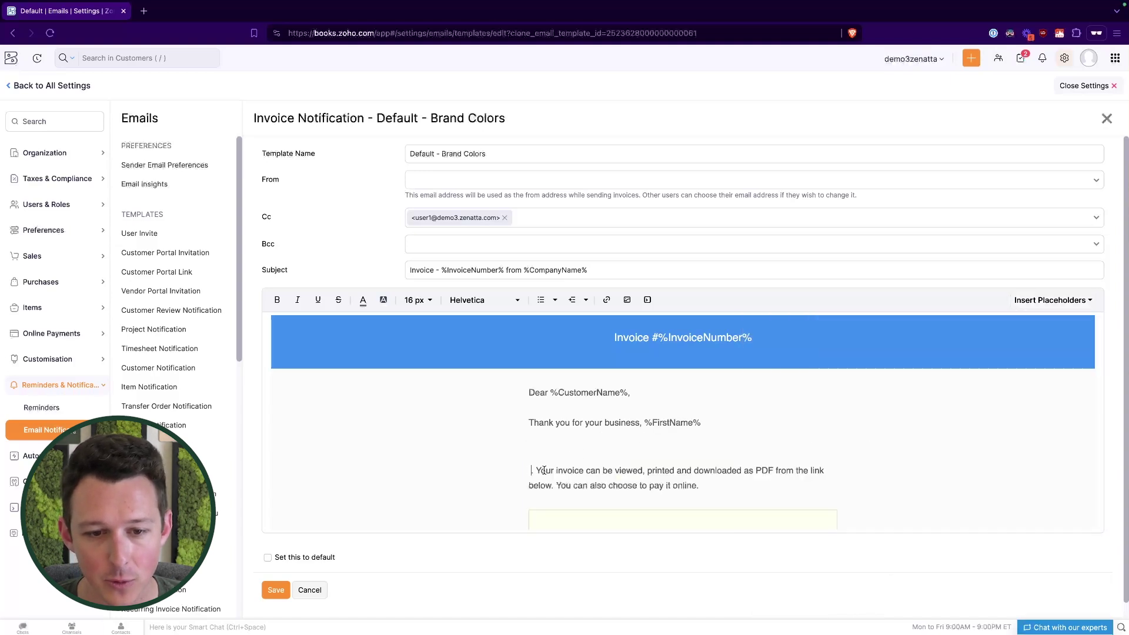
pyautogui.press('BackSpace')
pyautogui.press('BackSpace')
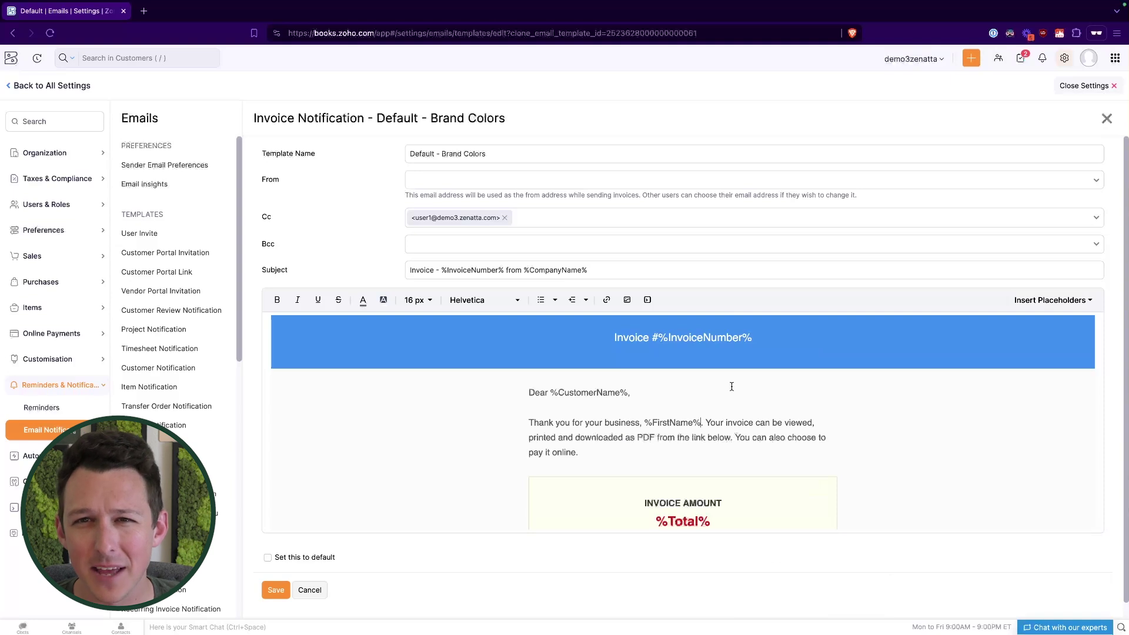
# Step: Examine the "Invoice #%InvoiceNumber%" heading and its colored banner in the email body
pyautogui.scroll(1, 715, 421)
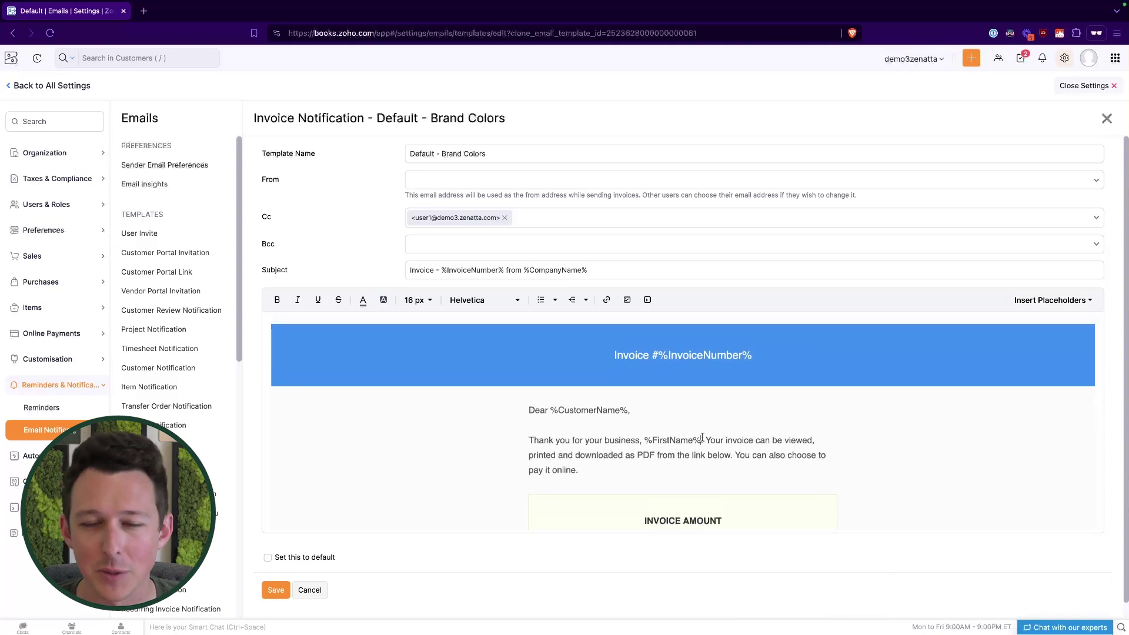
pyautogui.scroll(1, 711, 387)
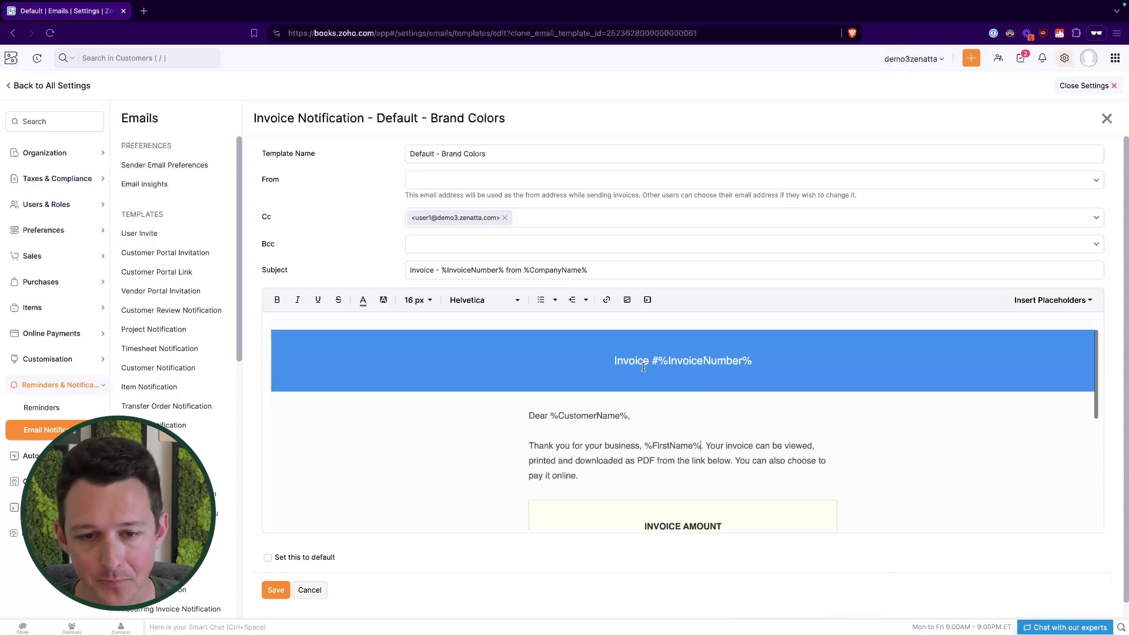
pyautogui.click(611, 363)
pyautogui.moveTo(611, 362); pyautogui.dragTo(752, 361)
pyautogui.click(719, 360)
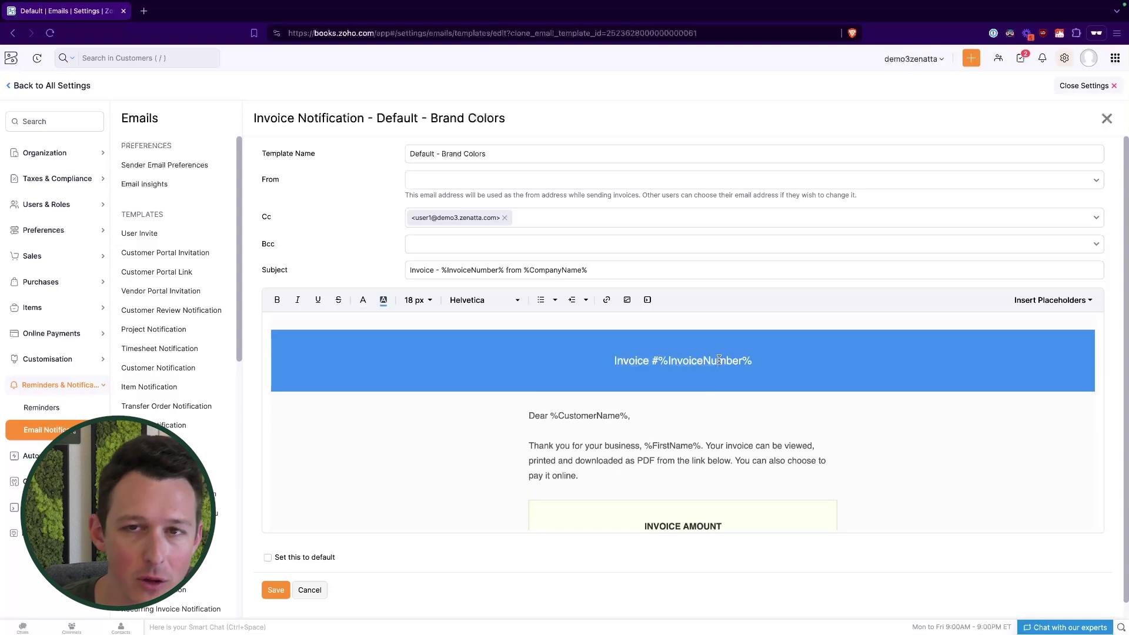
pyautogui.moveTo(619, 365); pyautogui.dragTo(752, 362)
pyautogui.click(765, 358)
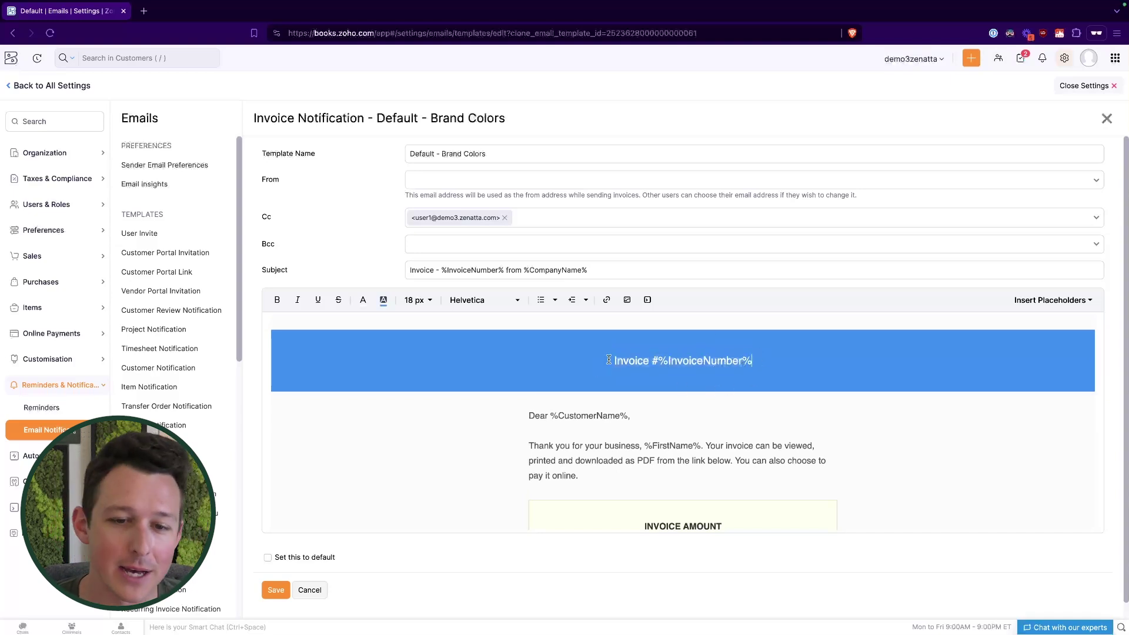
pyautogui.scroll(1, 610, 360)
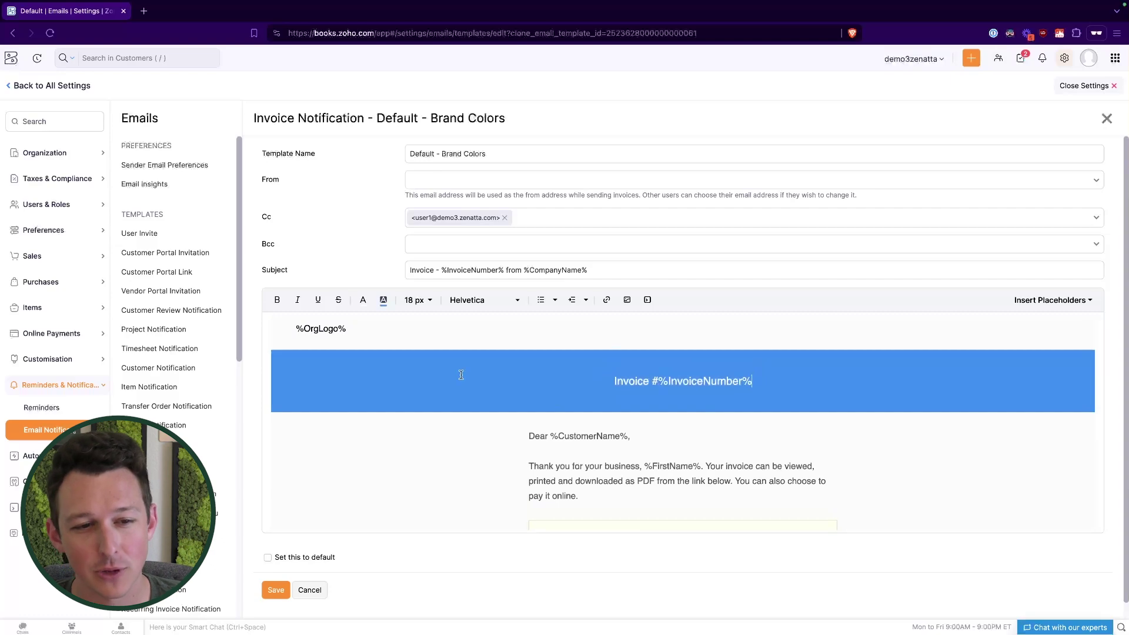
# Step: Set the heading banner's background color to #123123 in the email's HTML source and save the template
pyautogui.click(647, 300)
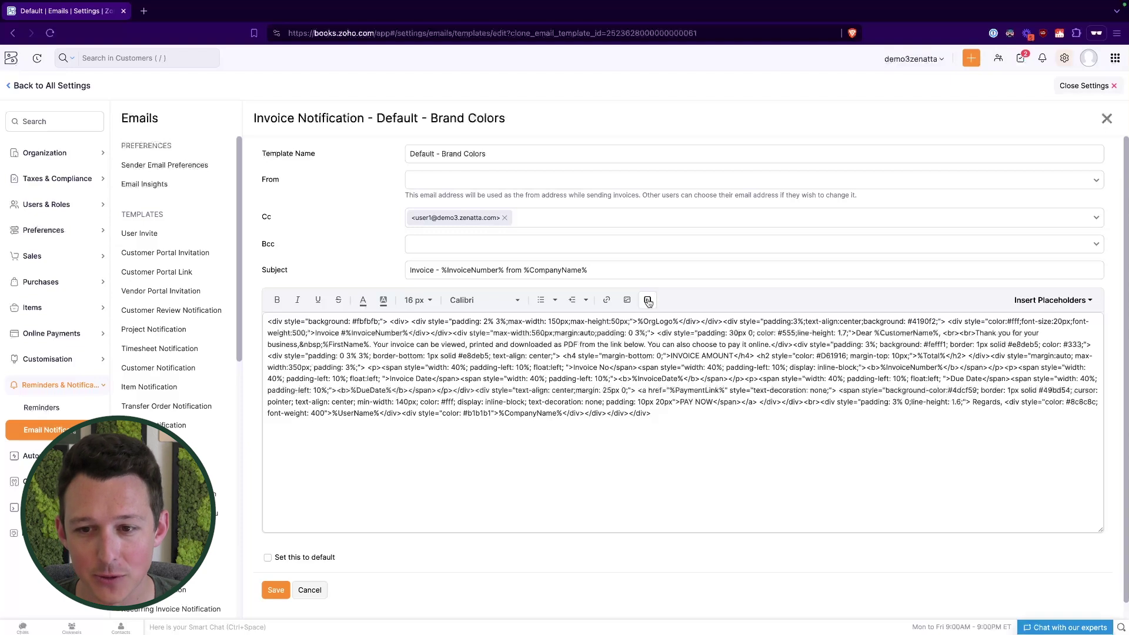
pyautogui.click(915, 325)
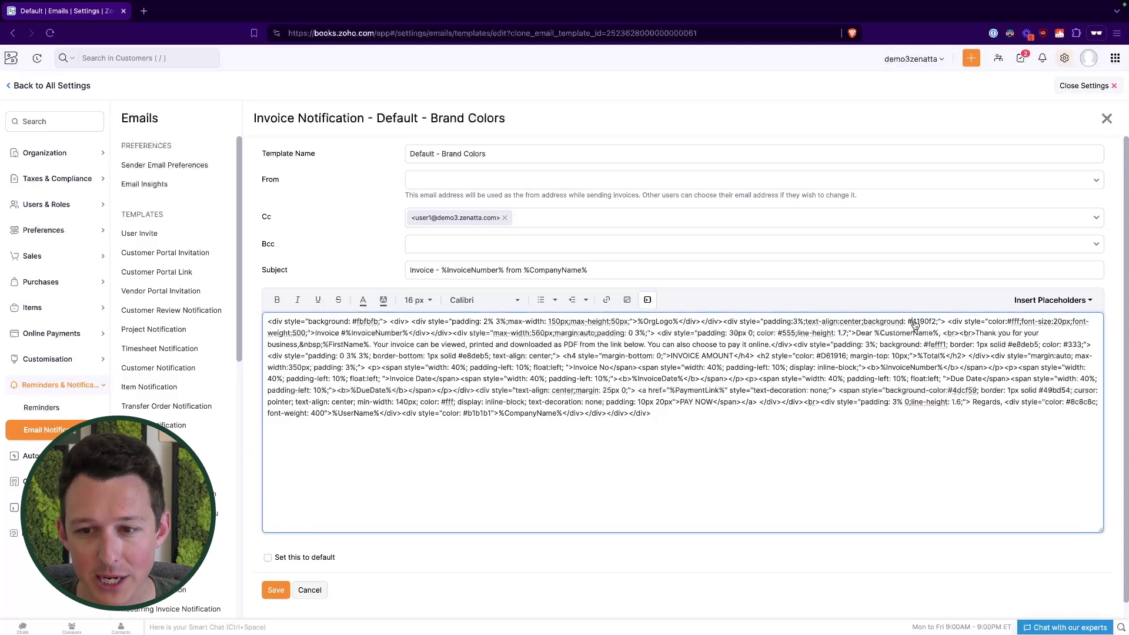
pyautogui.moveTo(915, 324); pyautogui.dragTo(935, 325)
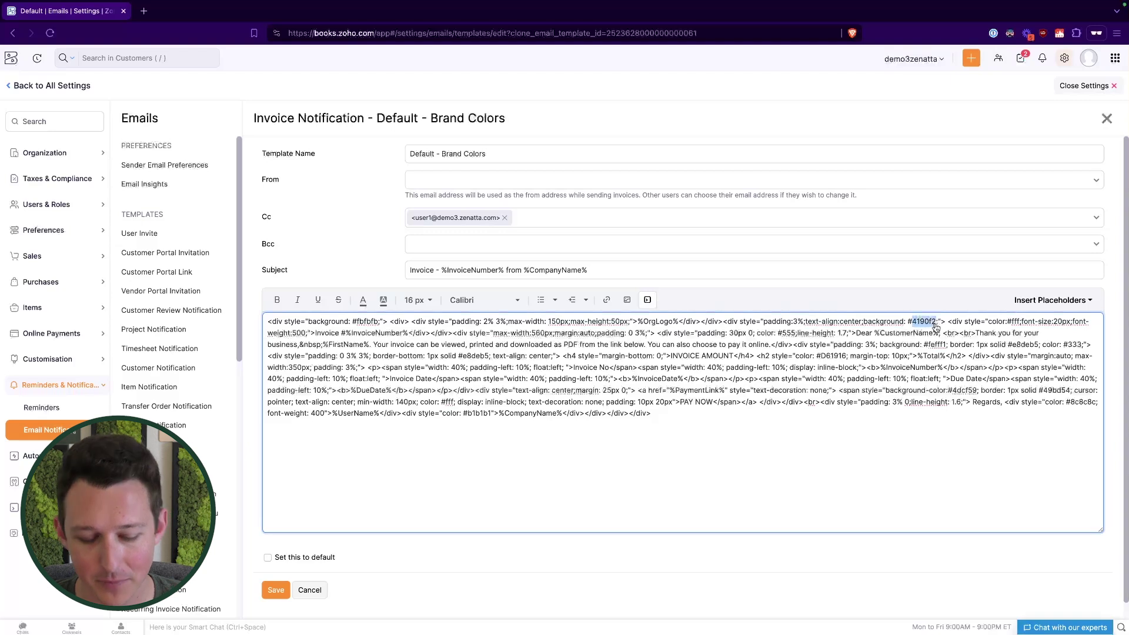
pyautogui.write('123123')
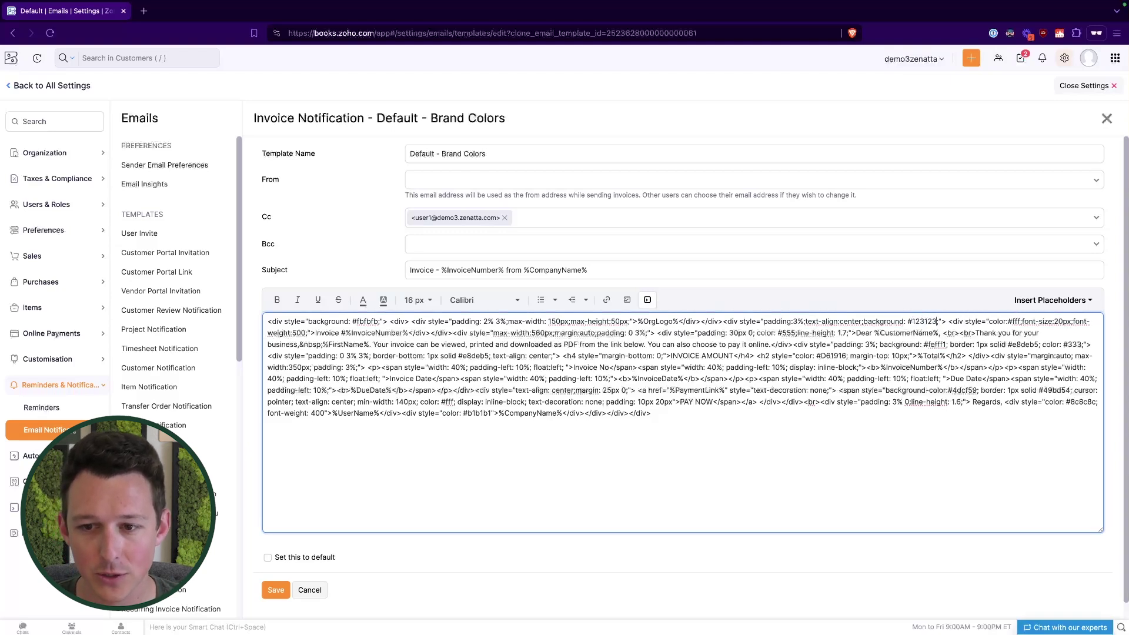
pyautogui.click(274, 590)
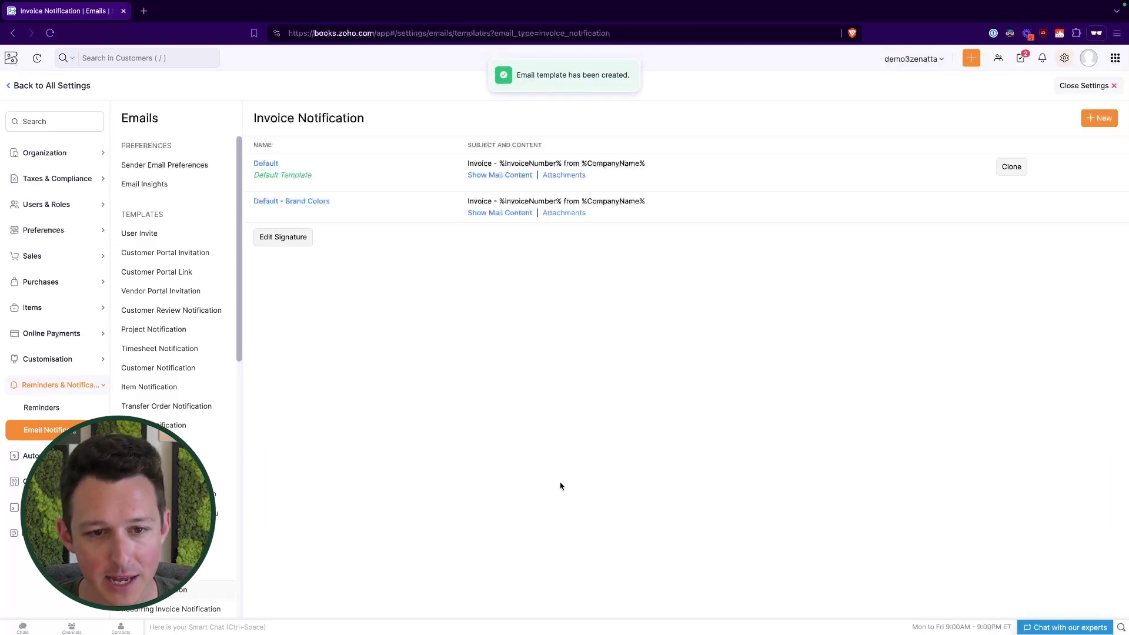
# Step: Reopen the "Default - Brand Colors" template and review its banner, message text and invoice amount section
pyautogui.click(281, 202)
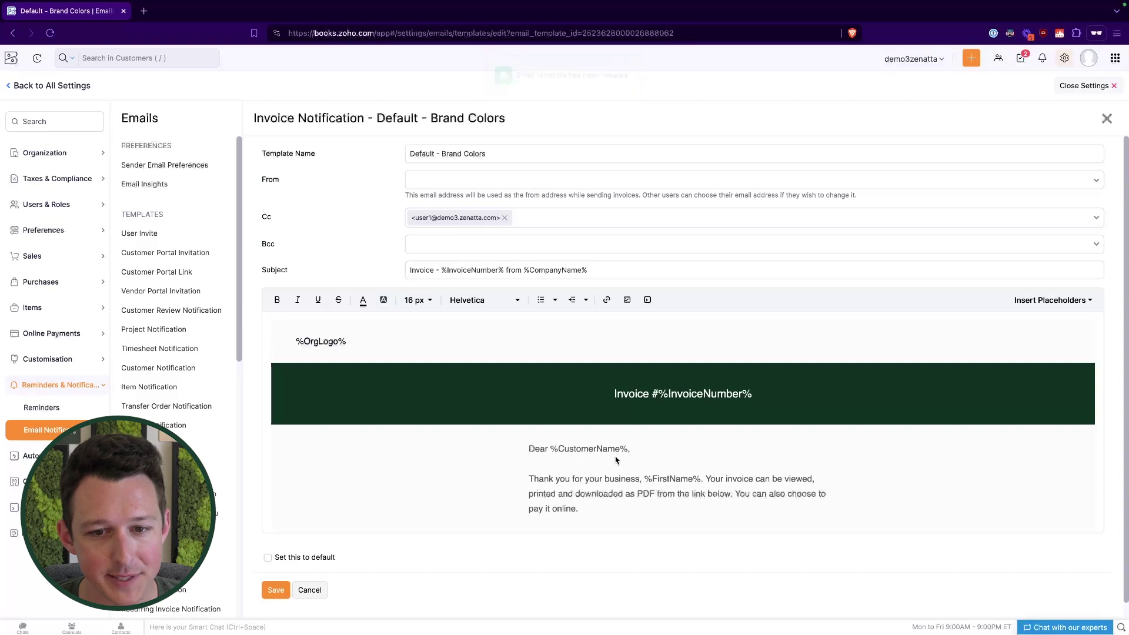
pyautogui.scroll(-2, 668, 346)
pyautogui.scroll(1, 631, 341)
pyautogui.scroll(1, 631, 341)
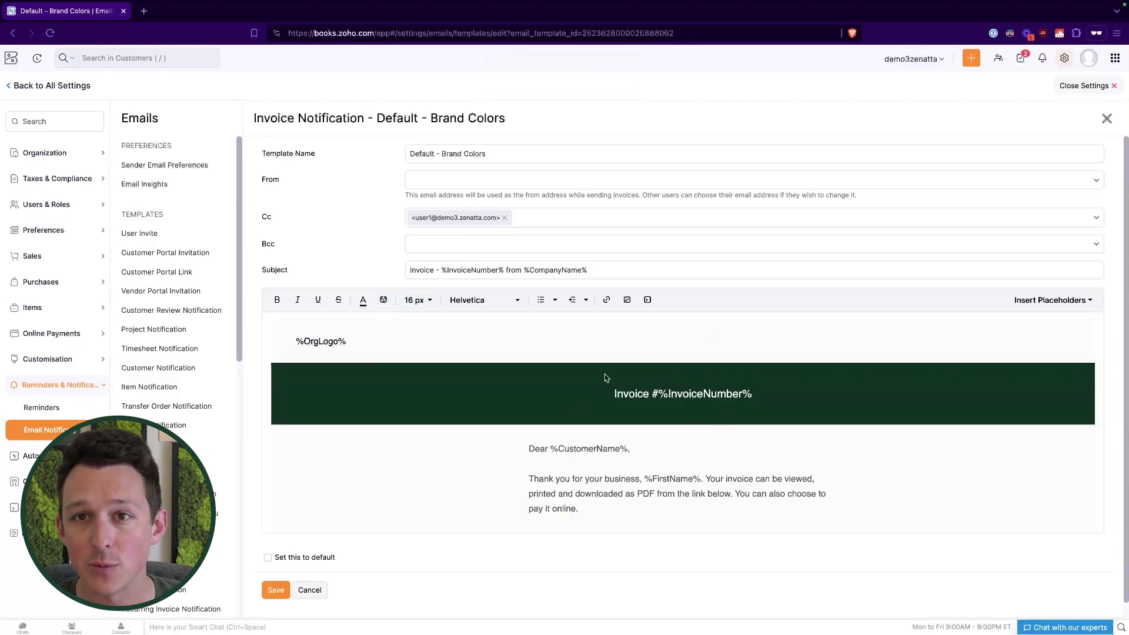
pyautogui.scroll(-1, 605, 374)
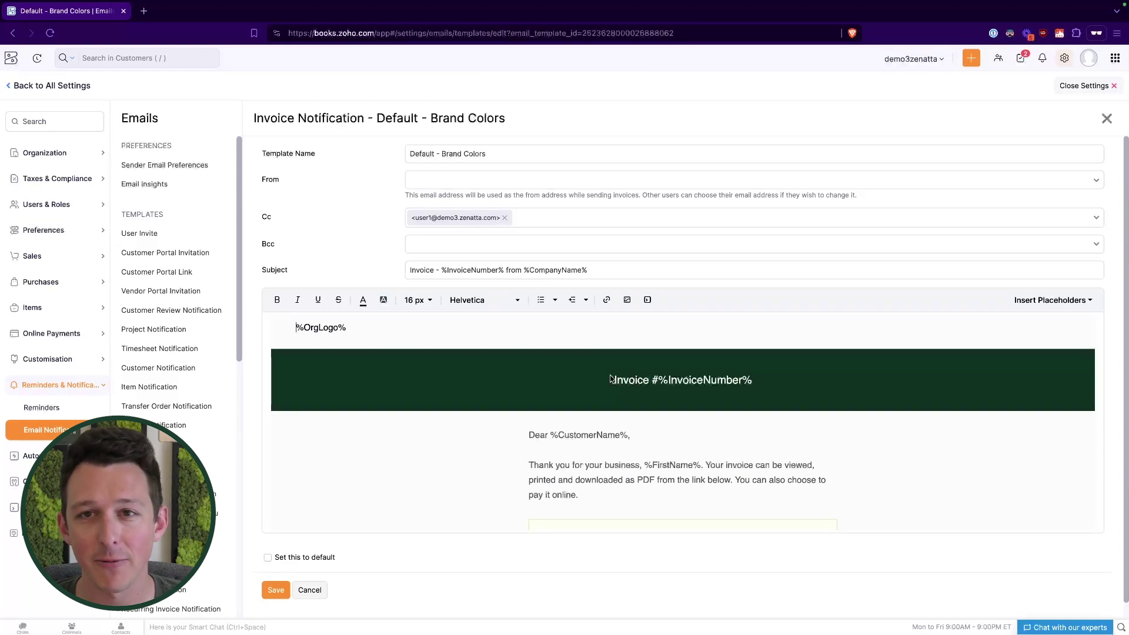
pyautogui.moveTo(614, 382); pyautogui.dragTo(774, 381)
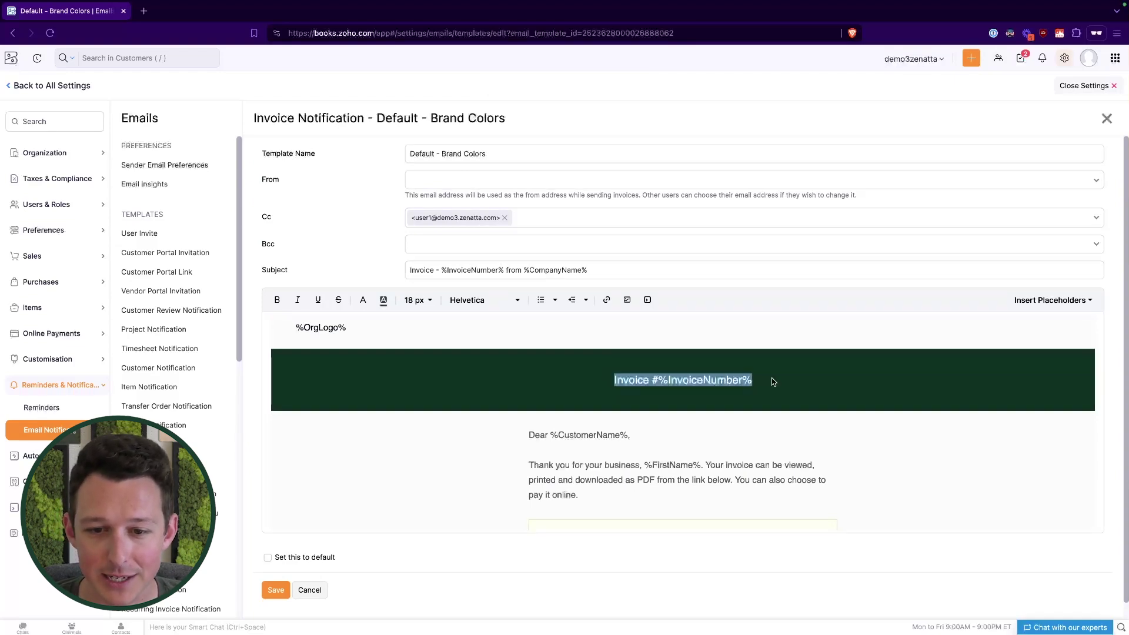
pyautogui.click(773, 383)
pyautogui.scroll(-2, 613, 445)
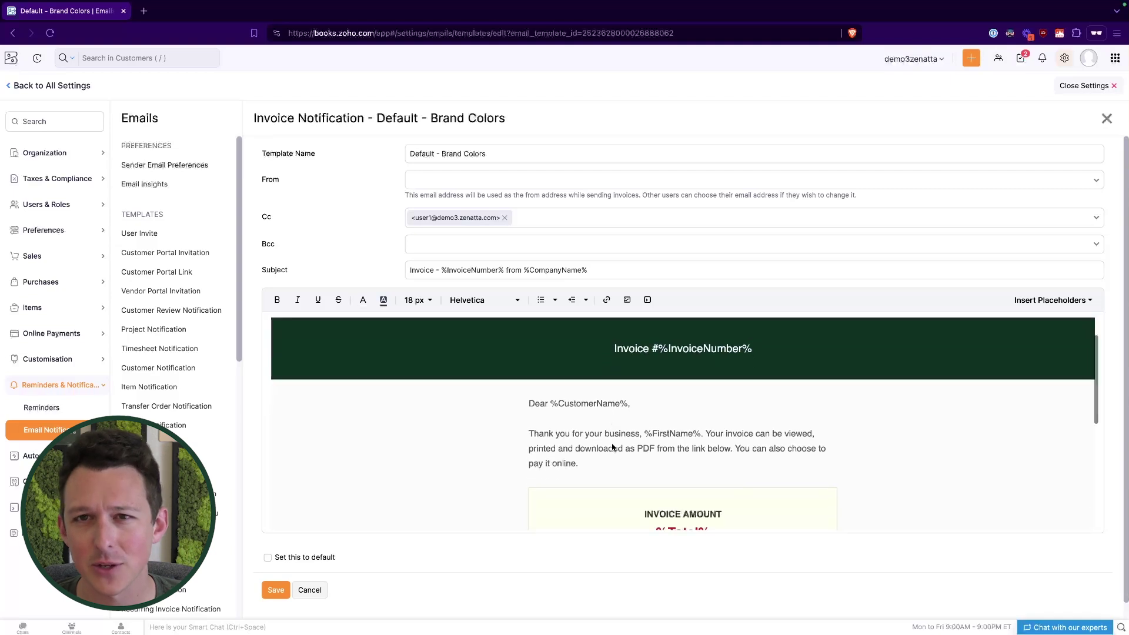
pyautogui.scroll(-3, 612, 446)
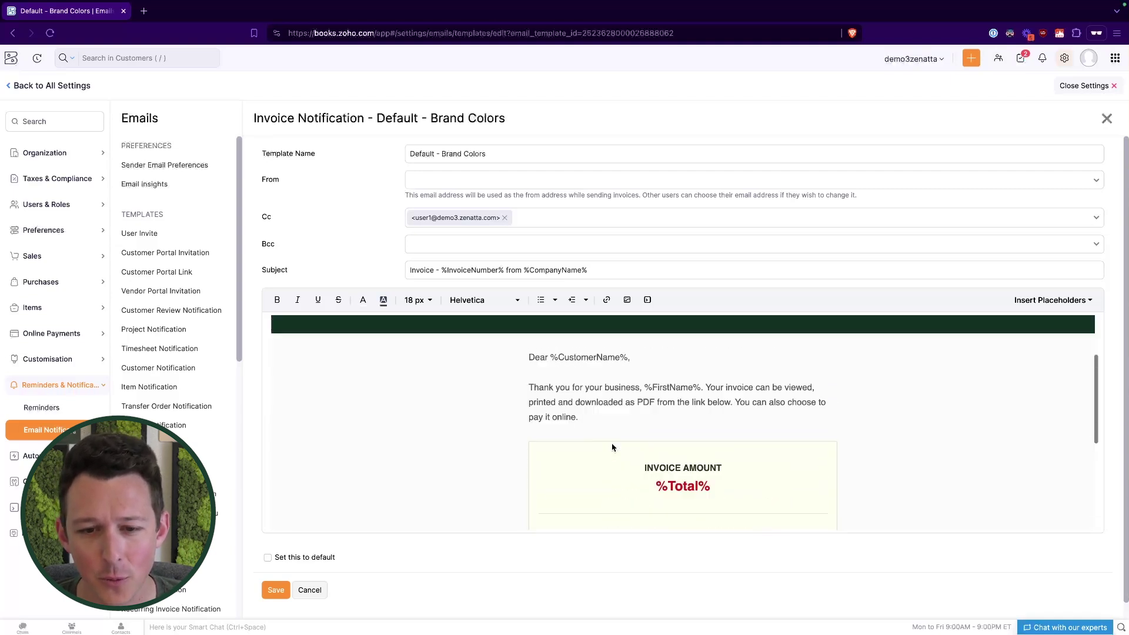
# Step: Examine the whole email body, from the logo and banner through the invoice details and PAY NOW link to the signature
pyautogui.scroll(3, 612, 447)
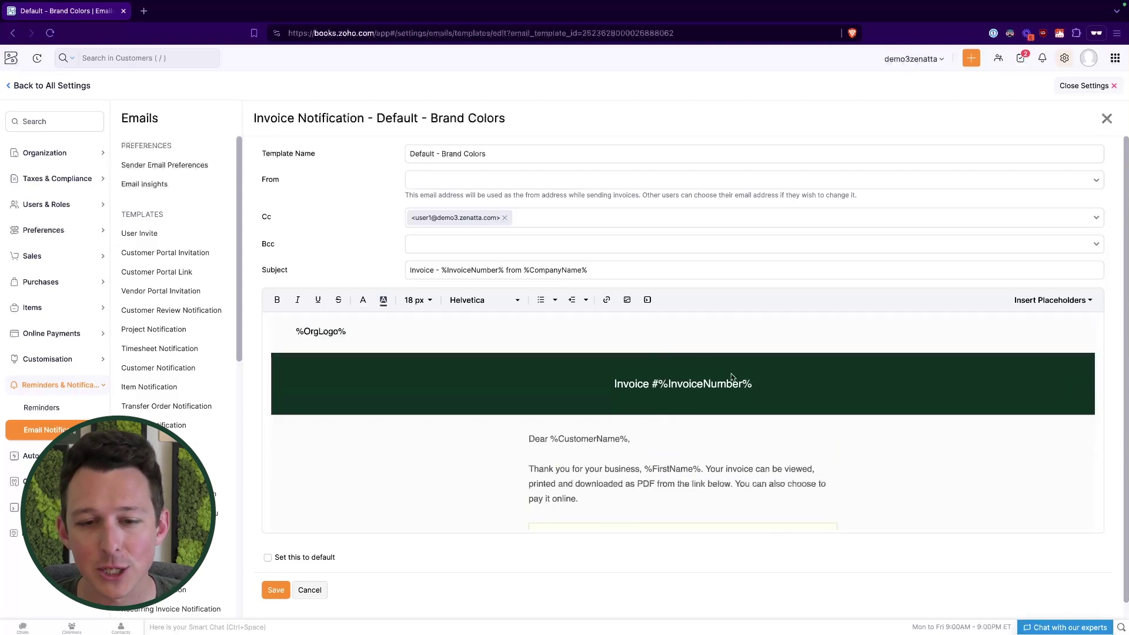
pyautogui.scroll(-10, 735, 405)
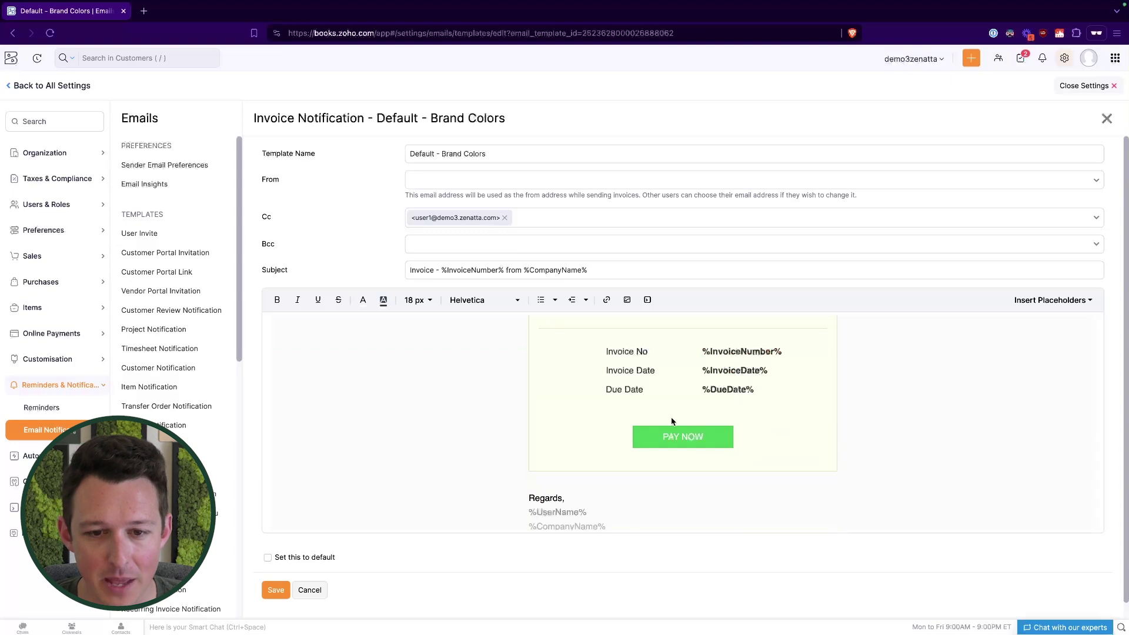
pyautogui.scroll(2, 672, 422)
pyautogui.scroll(-3, 705, 385)
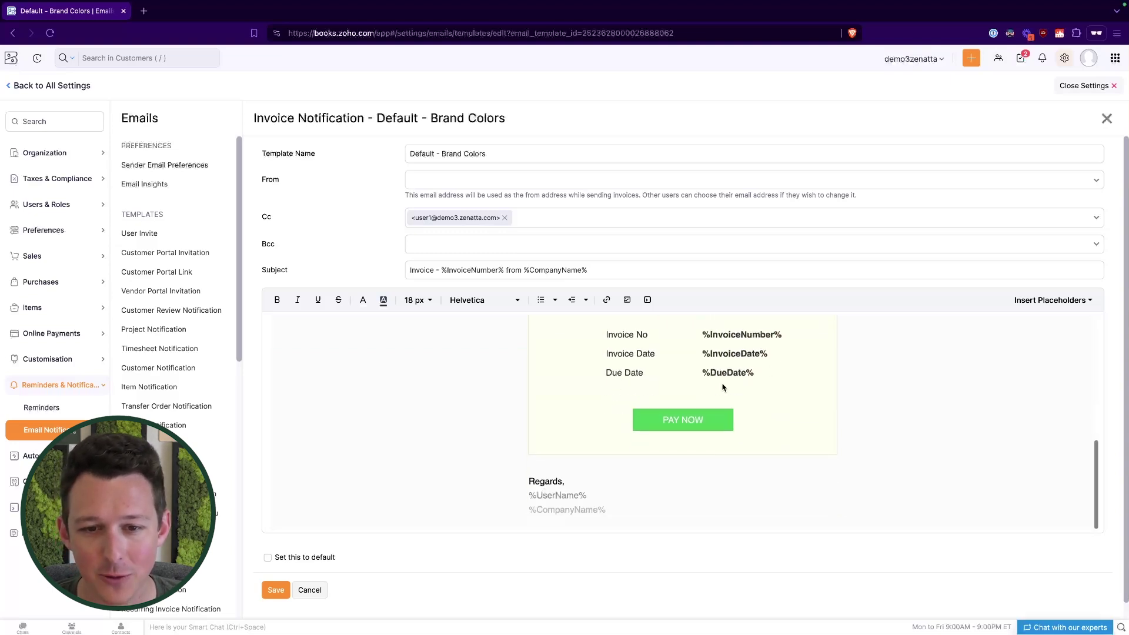
pyautogui.scroll(4, 676, 355)
pyautogui.click(641, 422)
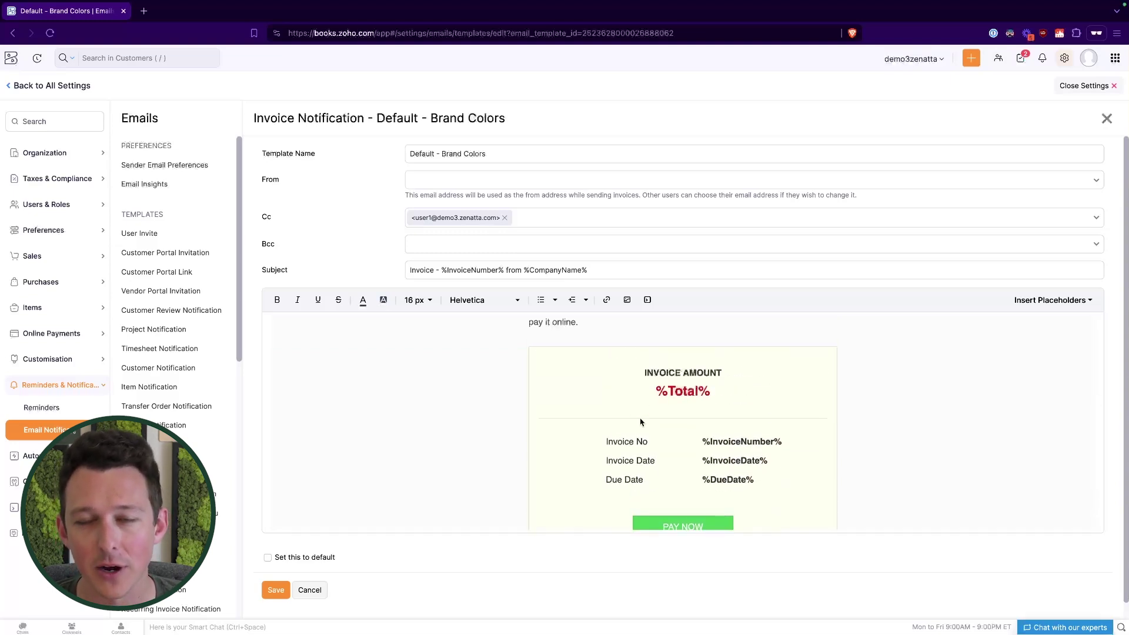
pyautogui.scroll(4, 617, 373)
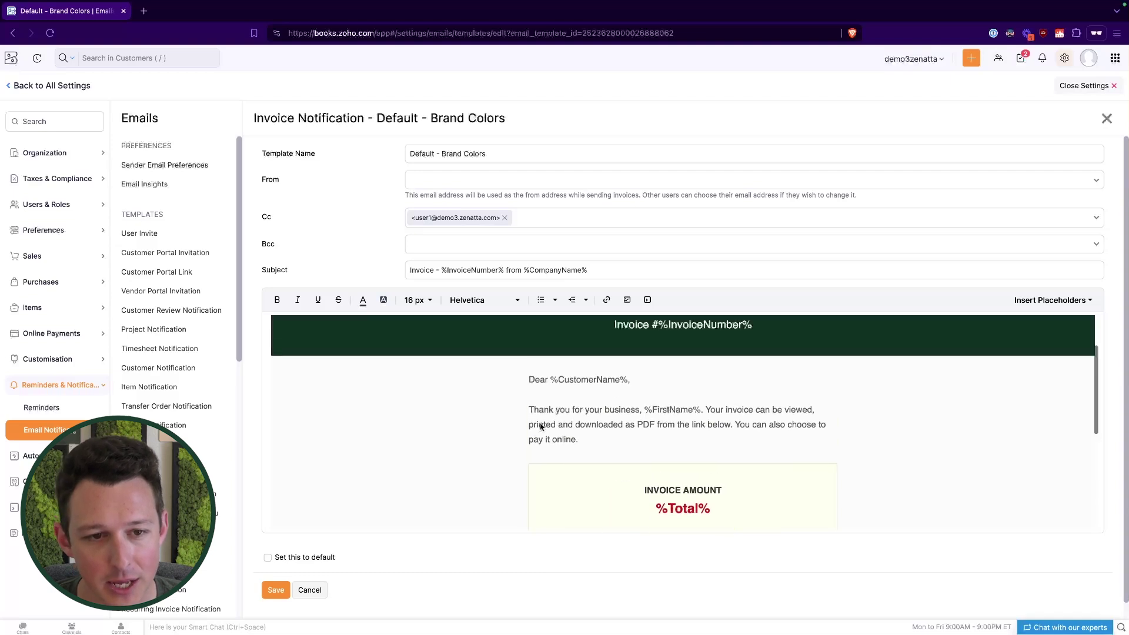
pyautogui.click(597, 440)
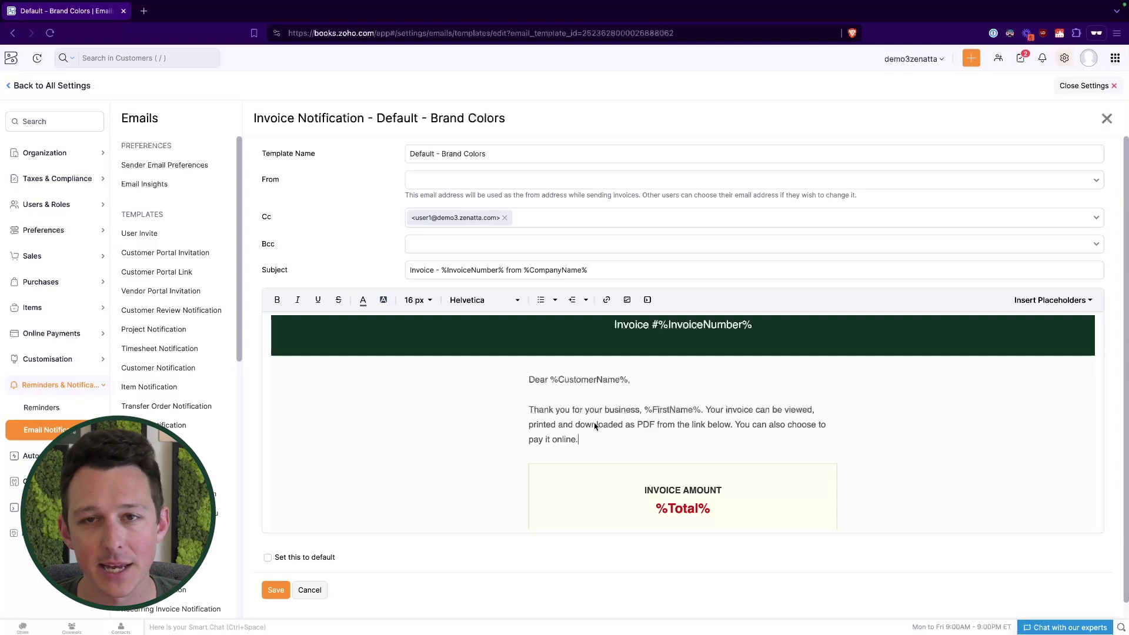
# Step: Set the "Default - Brand Colors" template as the default invoice notification and save it
pyautogui.click(268, 559)
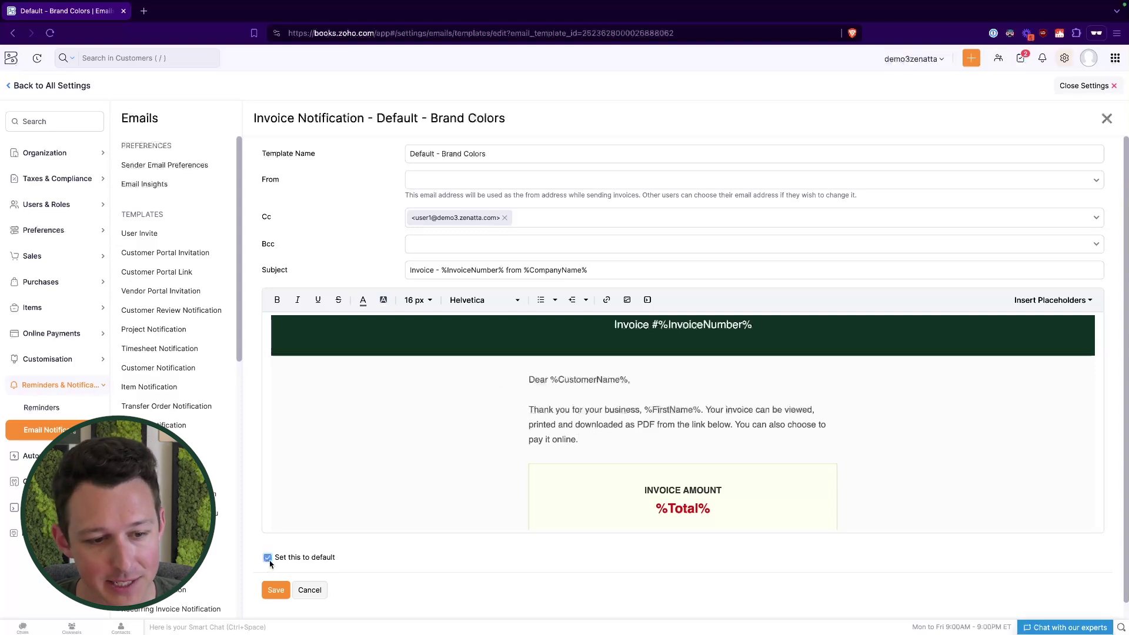
pyautogui.moveTo(340, 557); pyautogui.dragTo(277, 563)
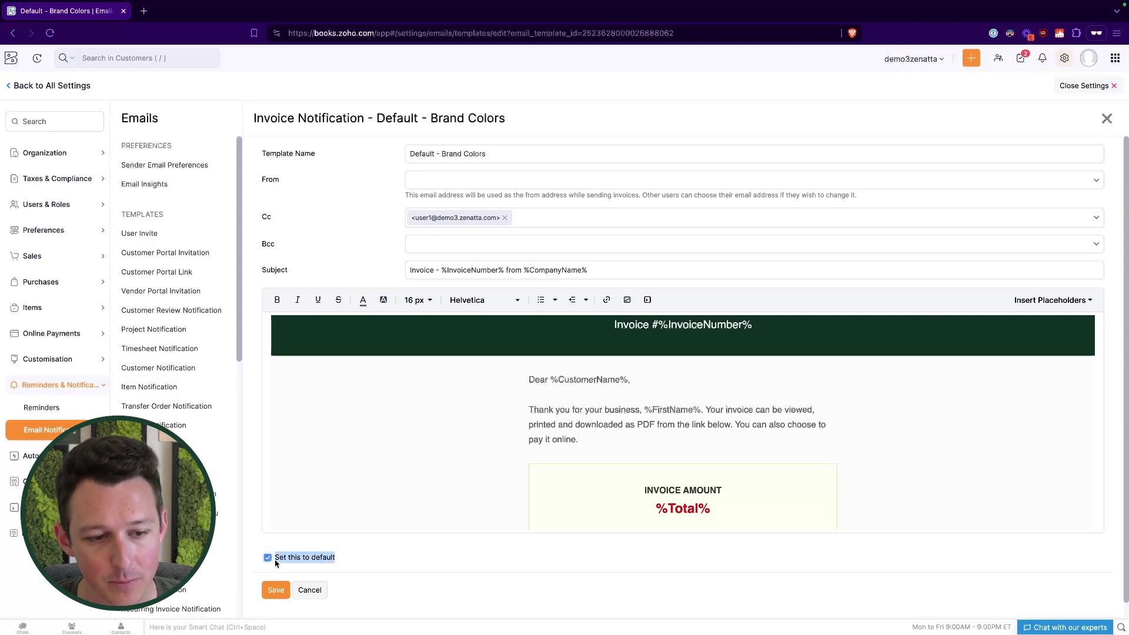
pyautogui.click(274, 589)
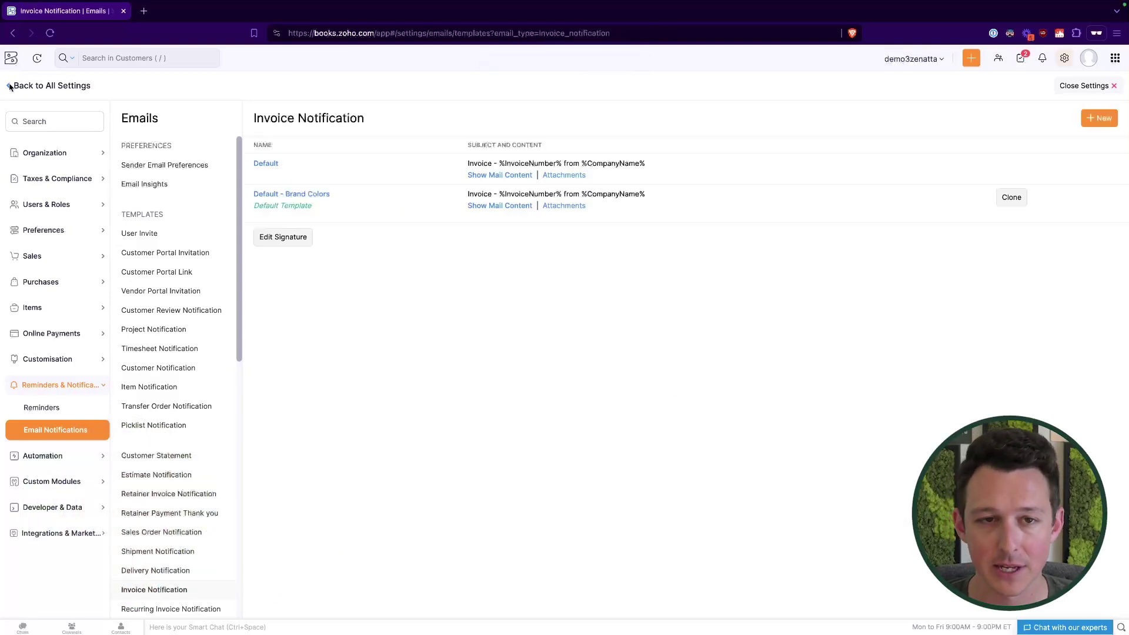
# Step: Leave the settings and open the first listed Company1 invoice in the sales invoices
pyautogui.click(9, 87)
pyautogui.click(11, 58)
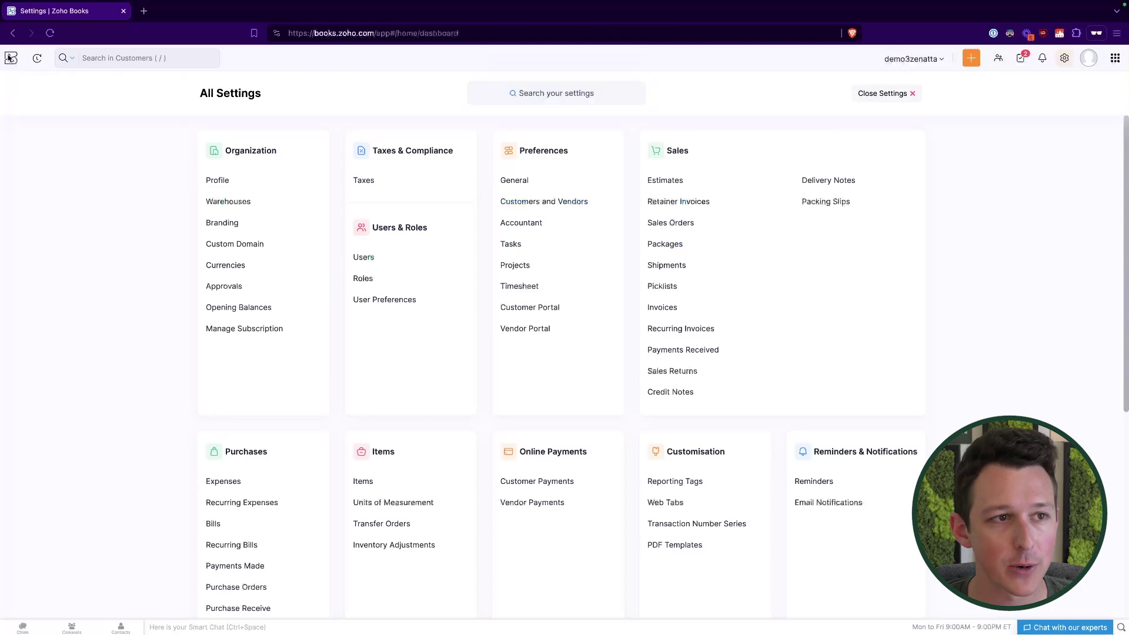
pyautogui.click(56, 165)
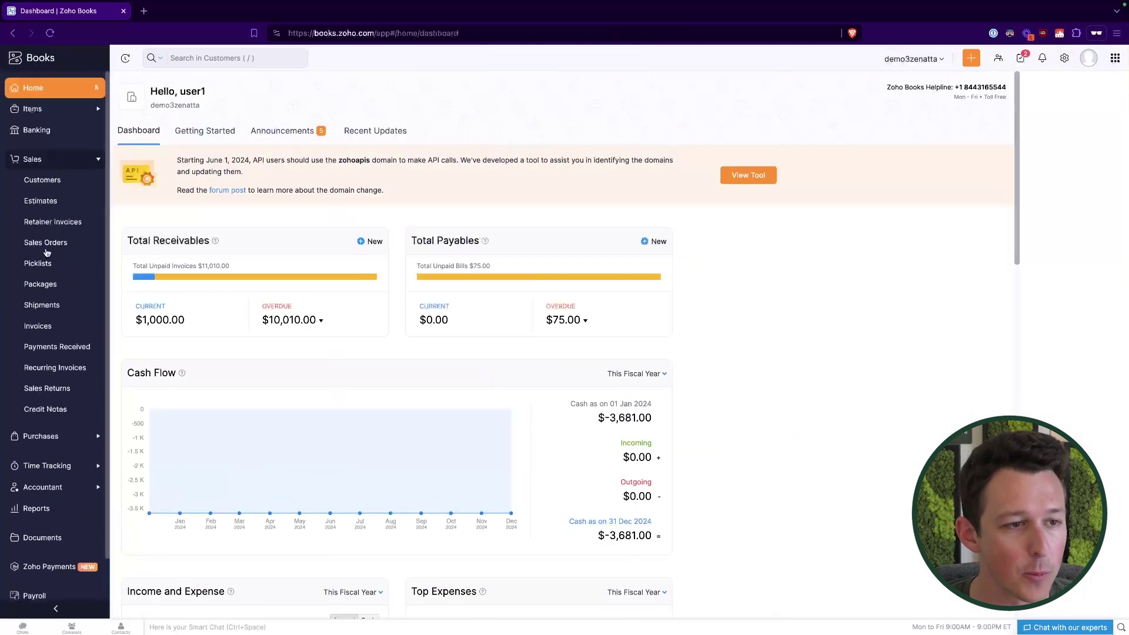
pyautogui.click(41, 325)
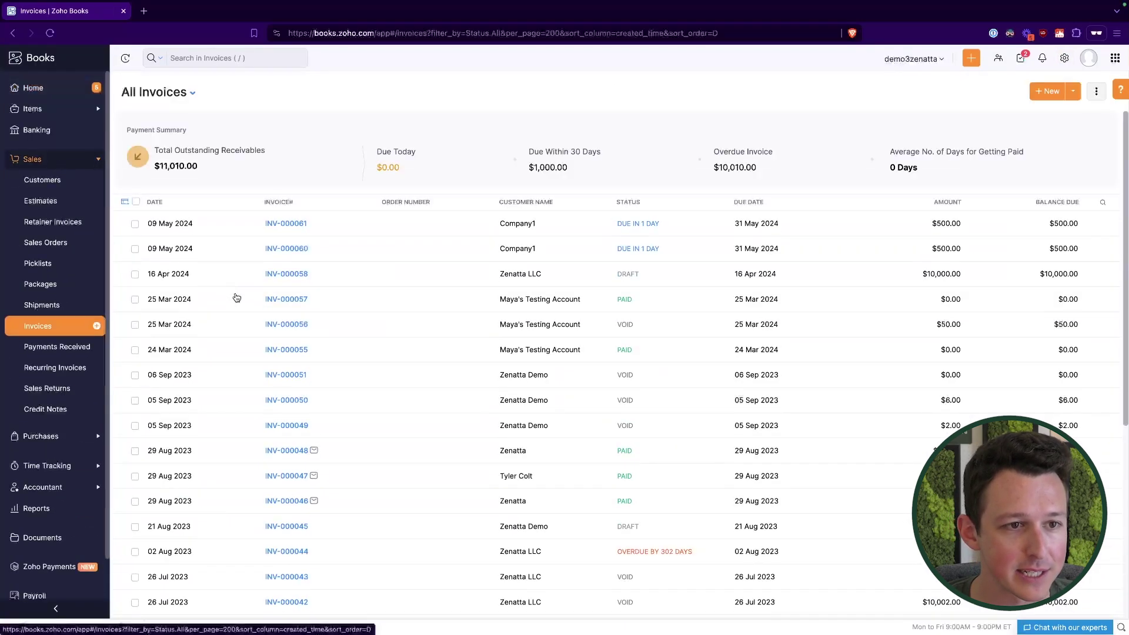
pyautogui.click(287, 225)
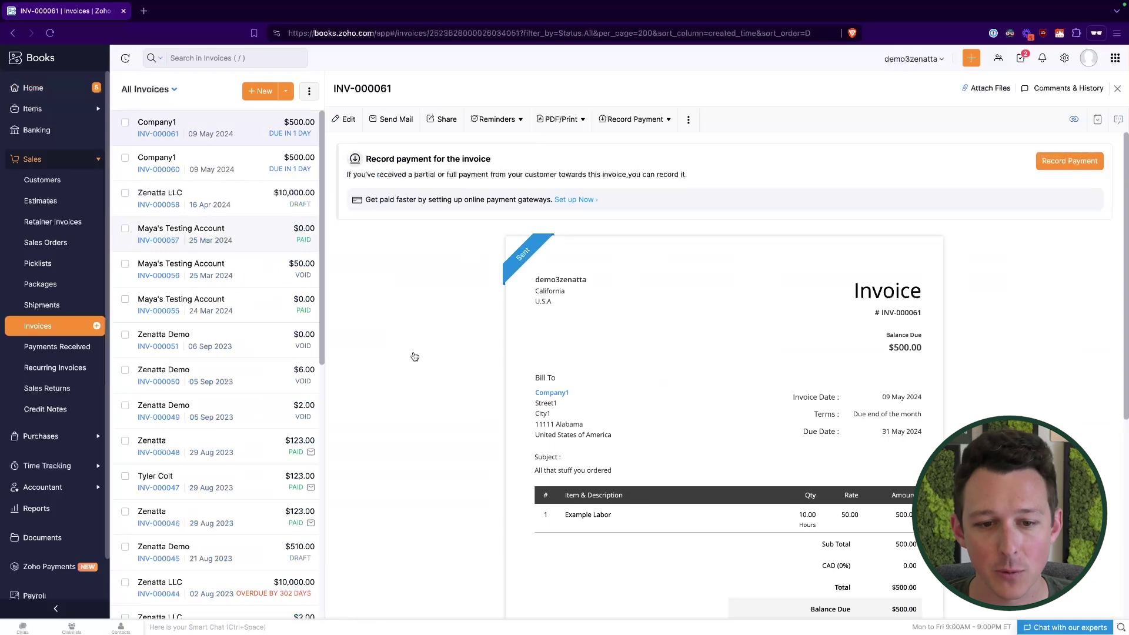
# Step: Review the Company1 invoice and change its PDF template to the "Standard - Demo" template
pyautogui.scroll(-1, 413, 355)
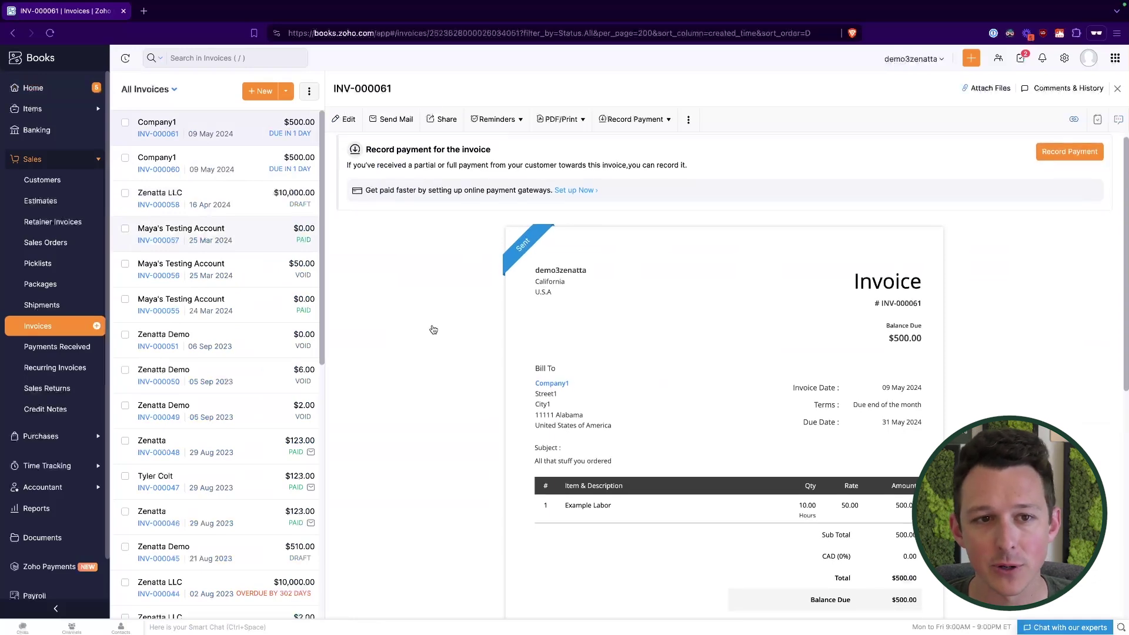
pyautogui.scroll(-5, 434, 329)
pyautogui.scroll(4, 723, 332)
pyautogui.scroll(3, 615, 171)
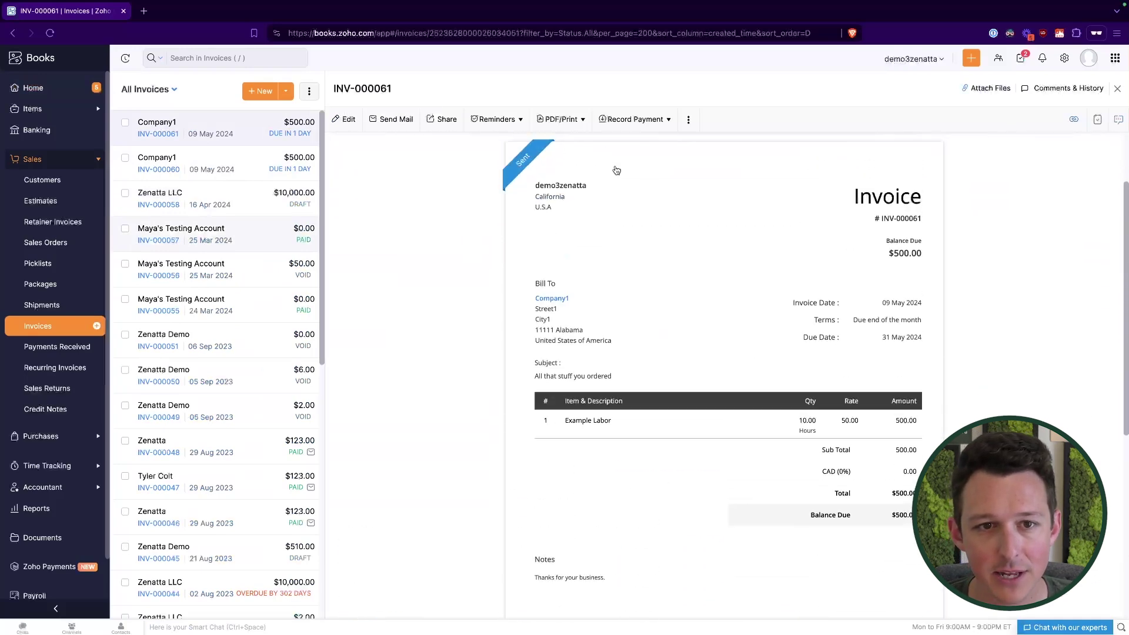
pyautogui.scroll(-2, 595, 306)
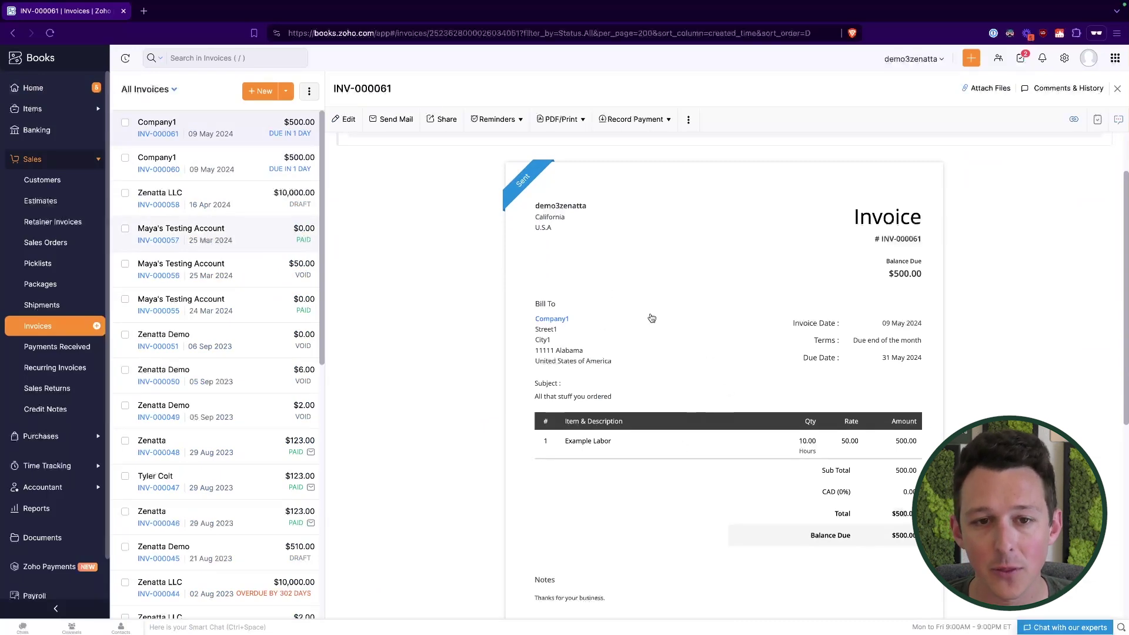
pyautogui.scroll(-4, 652, 318)
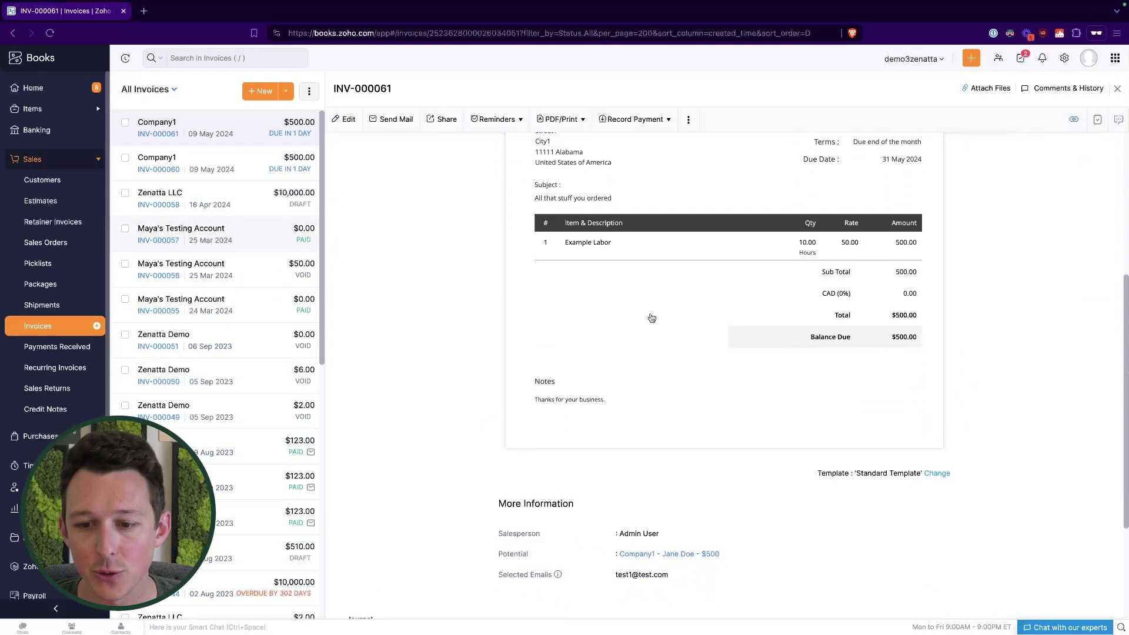
pyautogui.moveTo(820, 468); pyautogui.dragTo(922, 467)
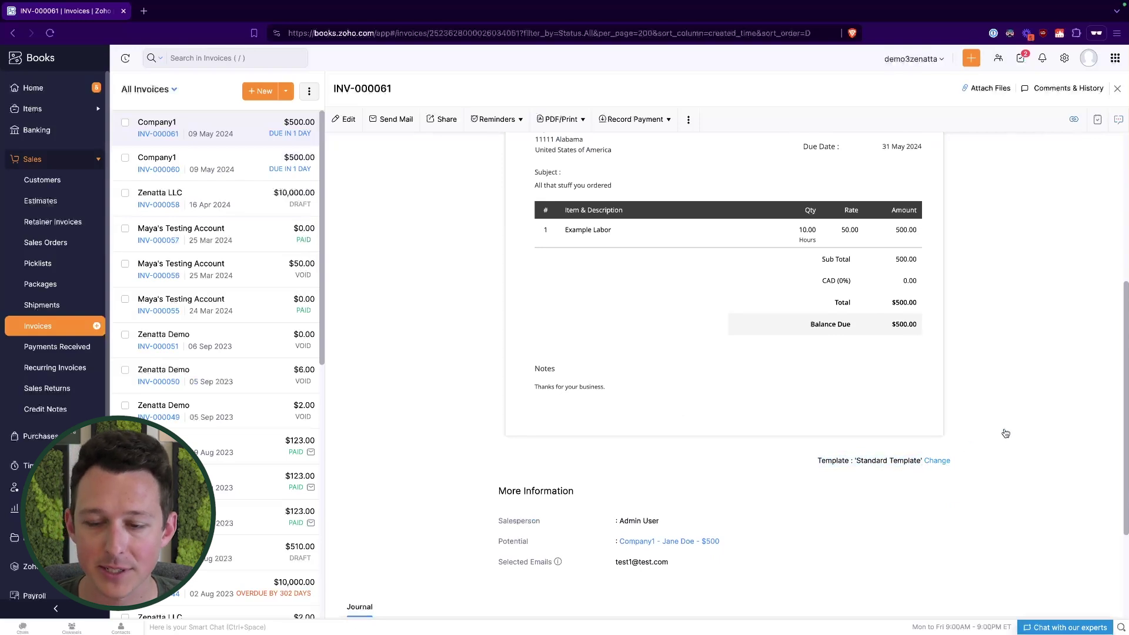
pyautogui.click(938, 461)
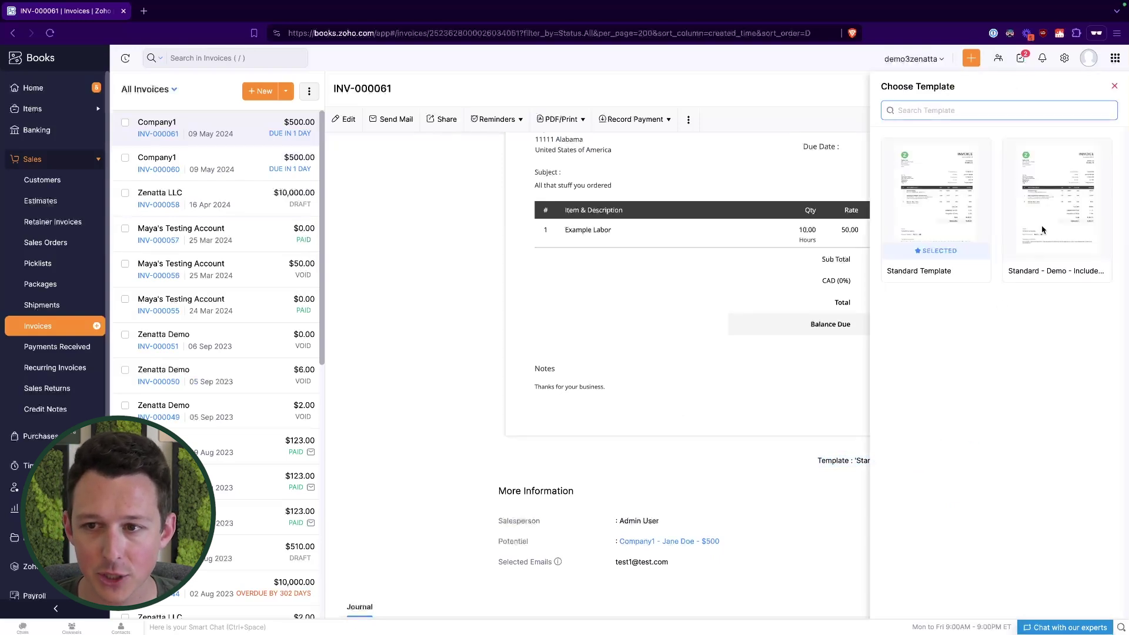
pyautogui.click(1057, 199)
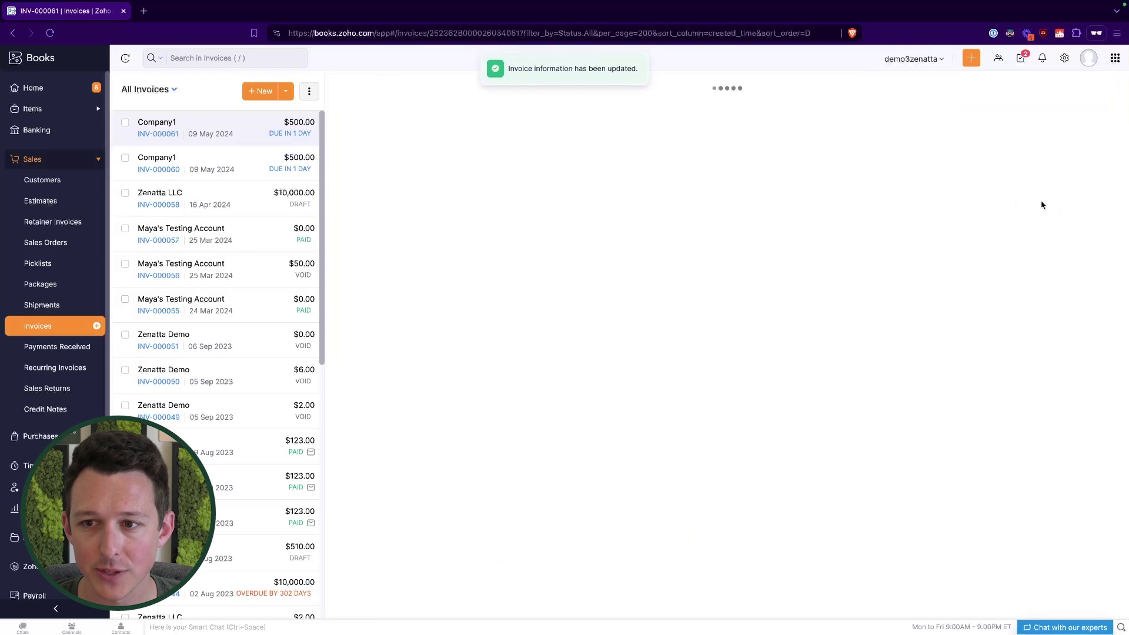
pyautogui.scroll(-1, 636, 364)
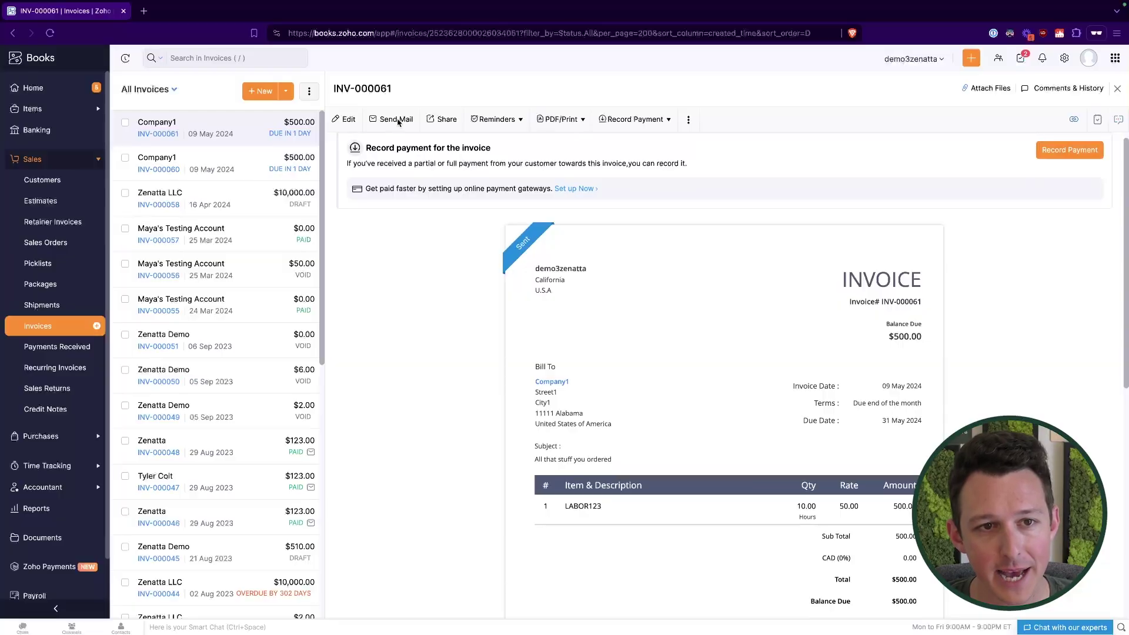
# Step: Start an email for this invoice and dismiss the unreplaced-placeholder warning
pyautogui.click(397, 119)
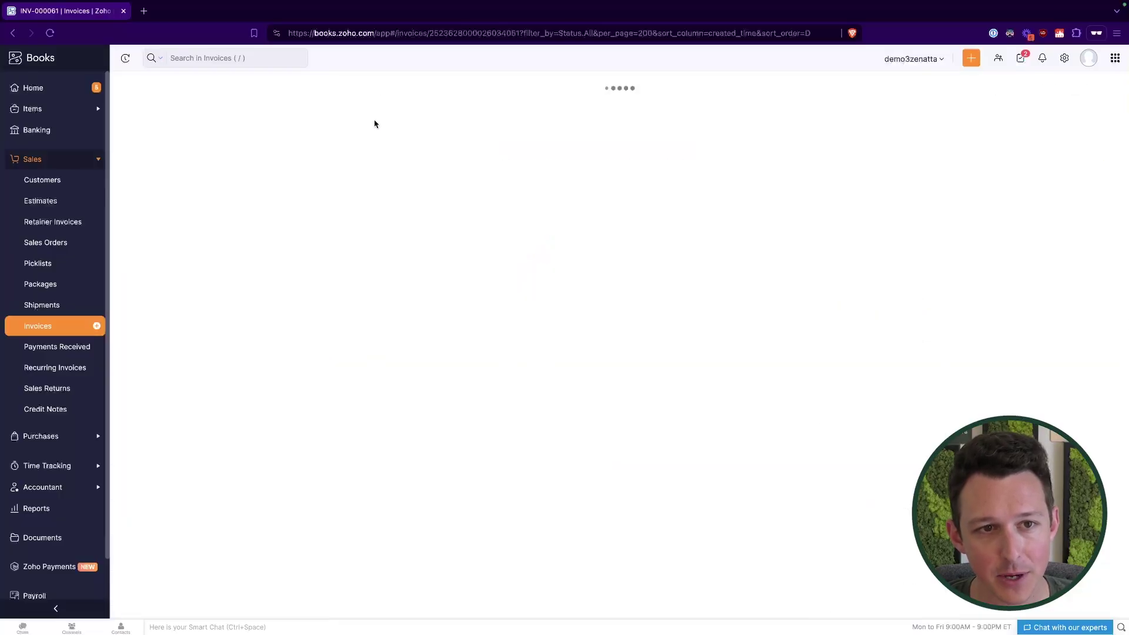
pyautogui.scroll(-1, 356, 301)
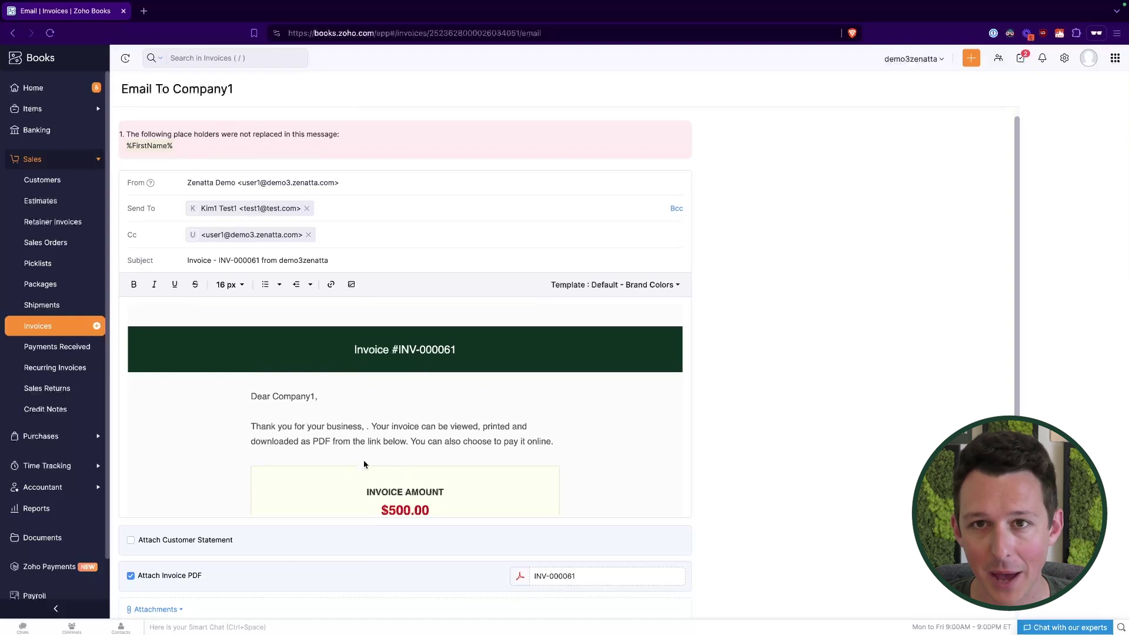
pyautogui.click(165, 149)
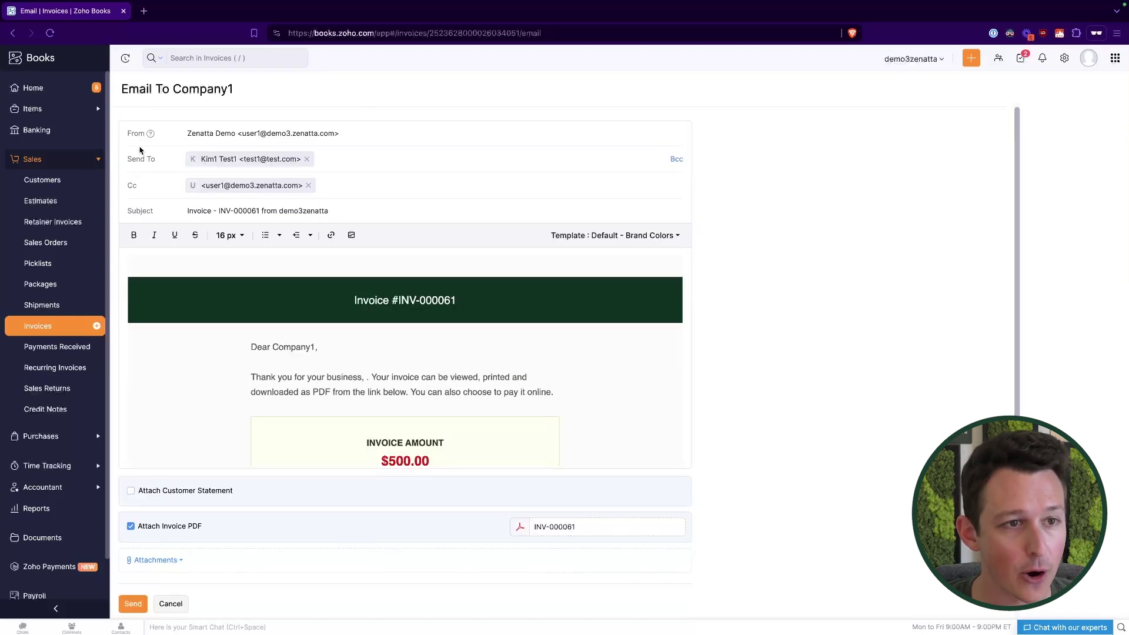
# Step: Remove the stray comma and space so the email's opening sentence reads "Thank you for your business."
pyautogui.click(368, 378)
pyautogui.press('BackSpace')
pyautogui.press('BackSpace')
pyautogui.press('BackSpace')
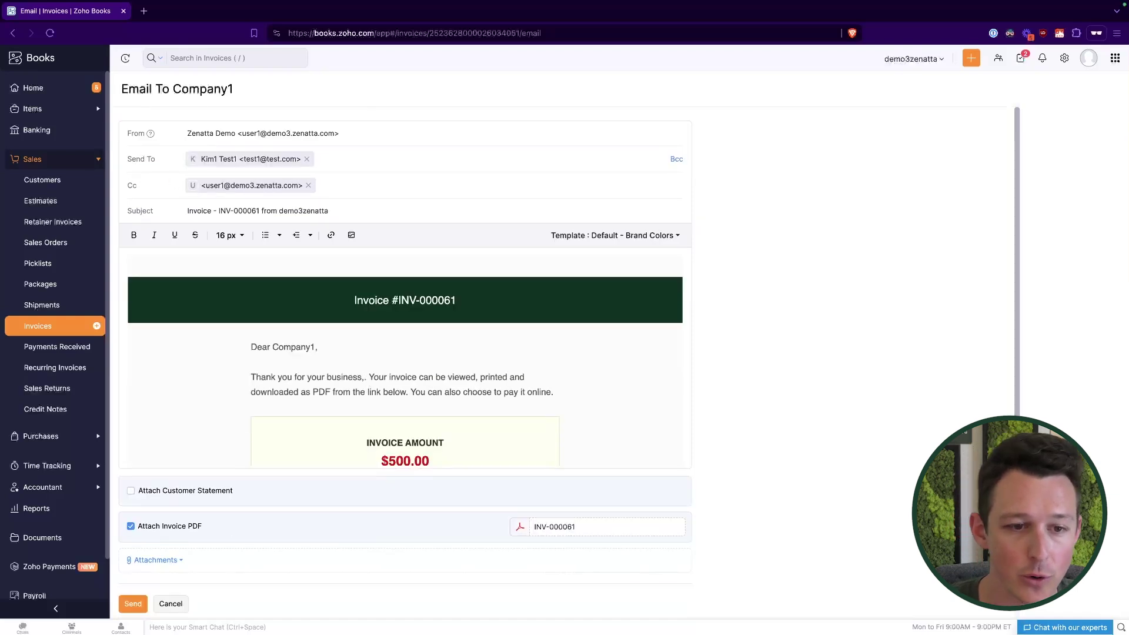
pyautogui.write('.')
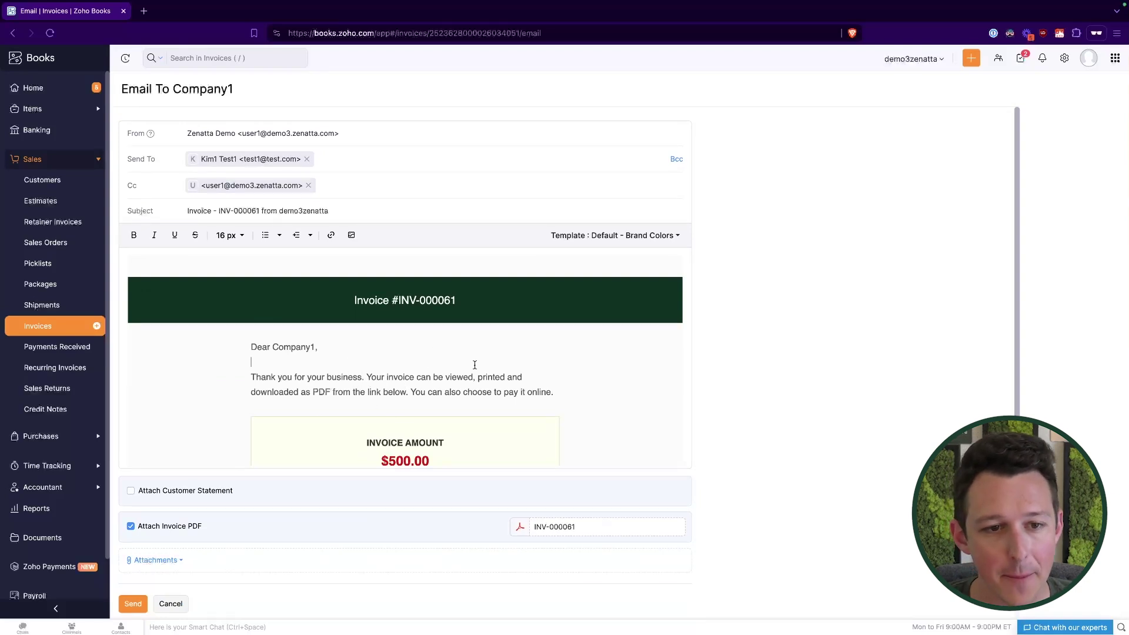
# Step: Compare the email templates by switching to "Default" and back to "Default - Brand Colors"
pyautogui.scroll(-1, 475, 366)
pyautogui.click(627, 235)
pyautogui.click(605, 258)
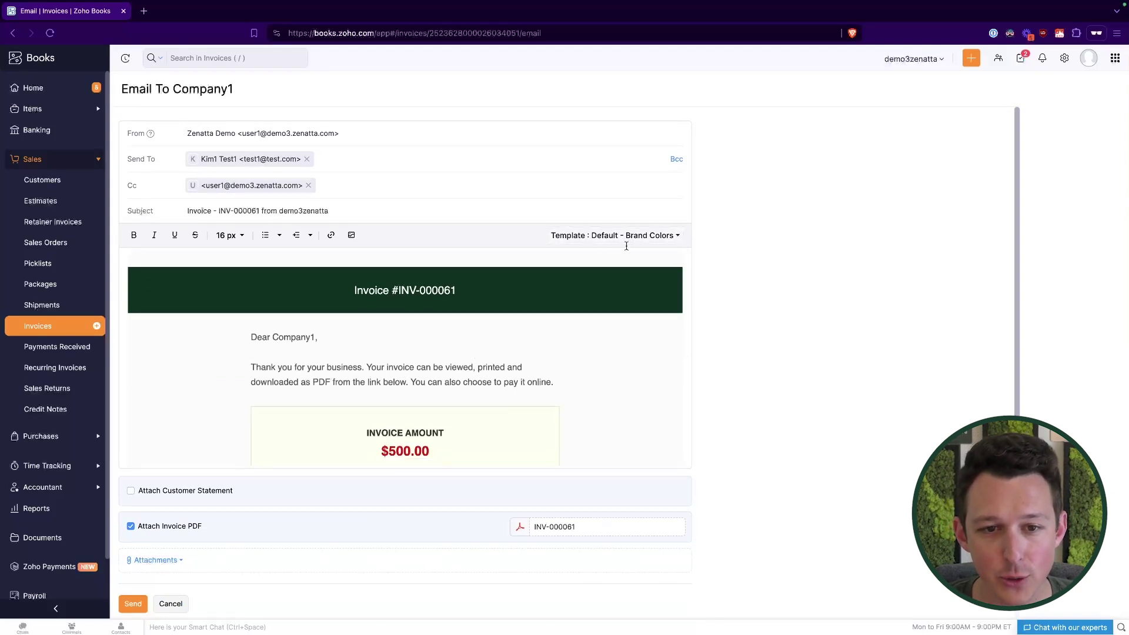
pyautogui.click(651, 235)
pyautogui.click(639, 279)
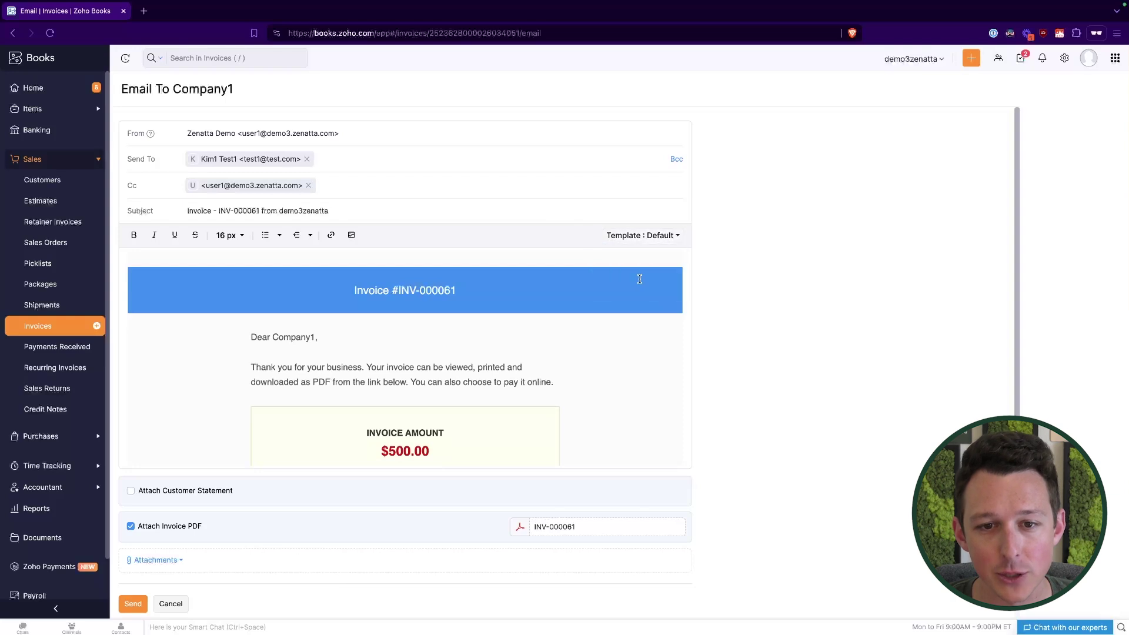
pyautogui.click(652, 235)
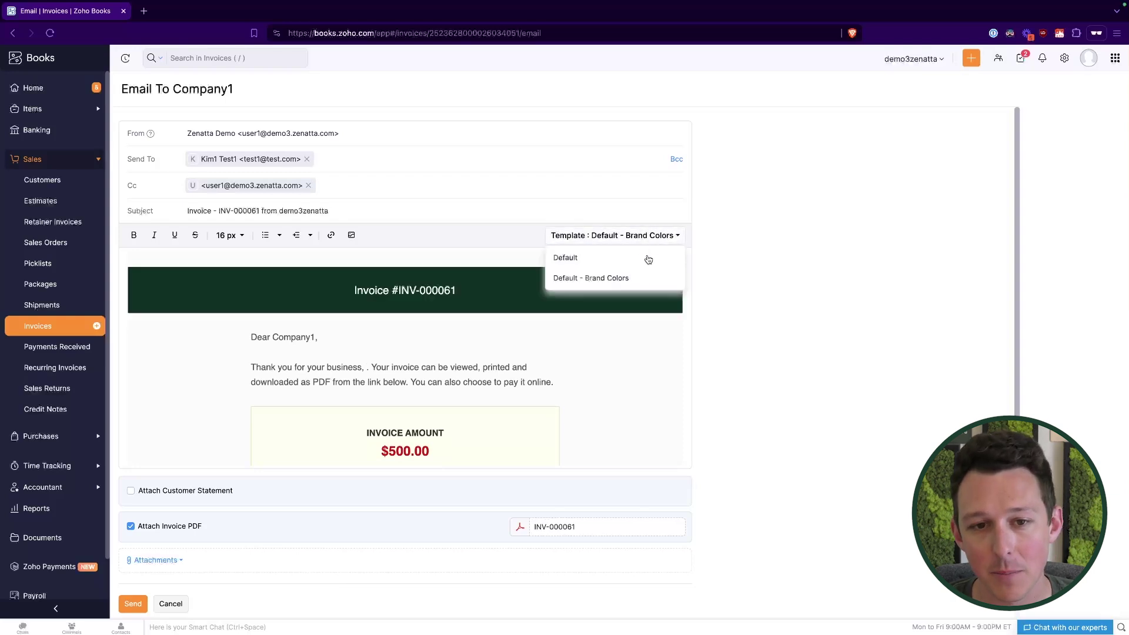
# Step: Correct the reloaded message's thank-you sentence to "Thank you for your business." and review the email down to its signature
pyautogui.click(367, 368)
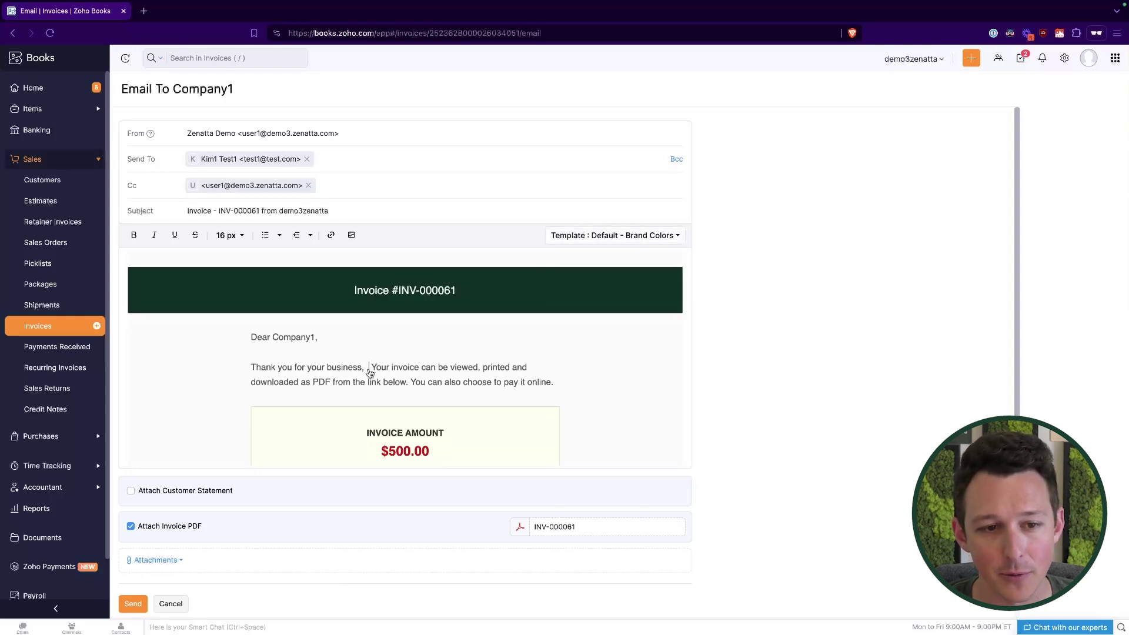
pyautogui.press('BackSpace')
pyautogui.press('BackSpace')
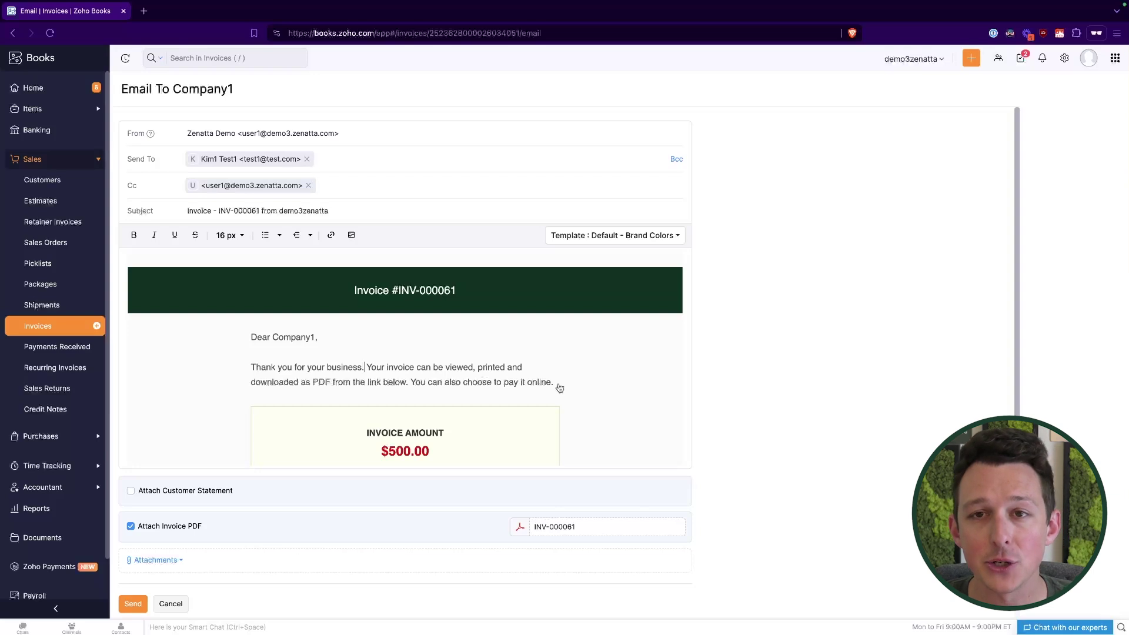
pyautogui.scroll(-5, 559, 388)
pyautogui.scroll(5, 585, 303)
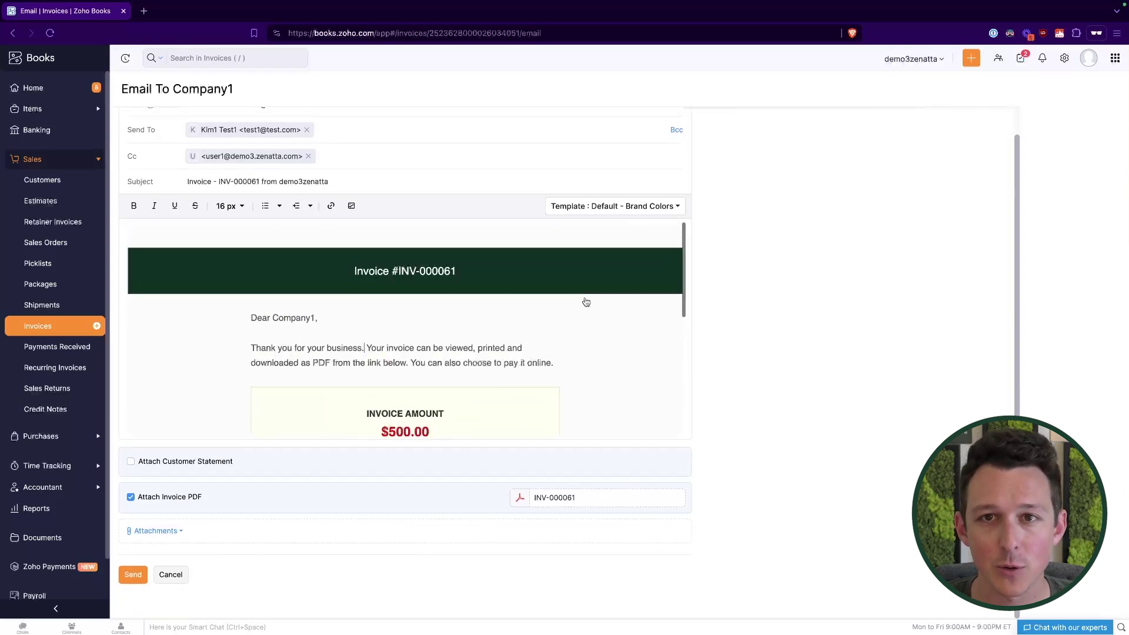
pyautogui.scroll(-5, 585, 303)
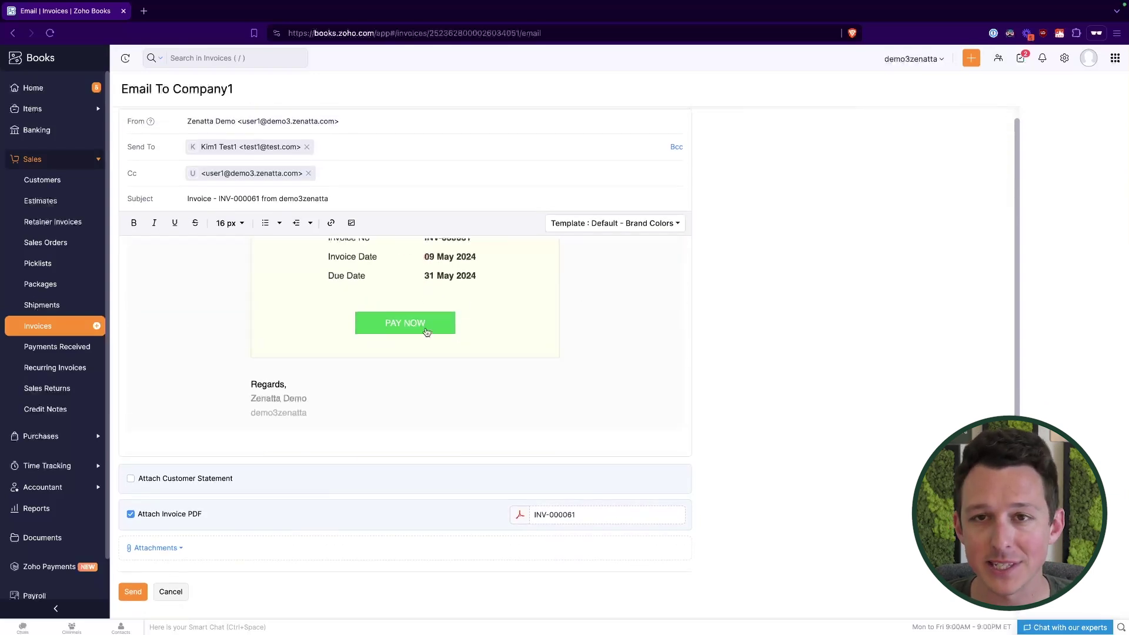